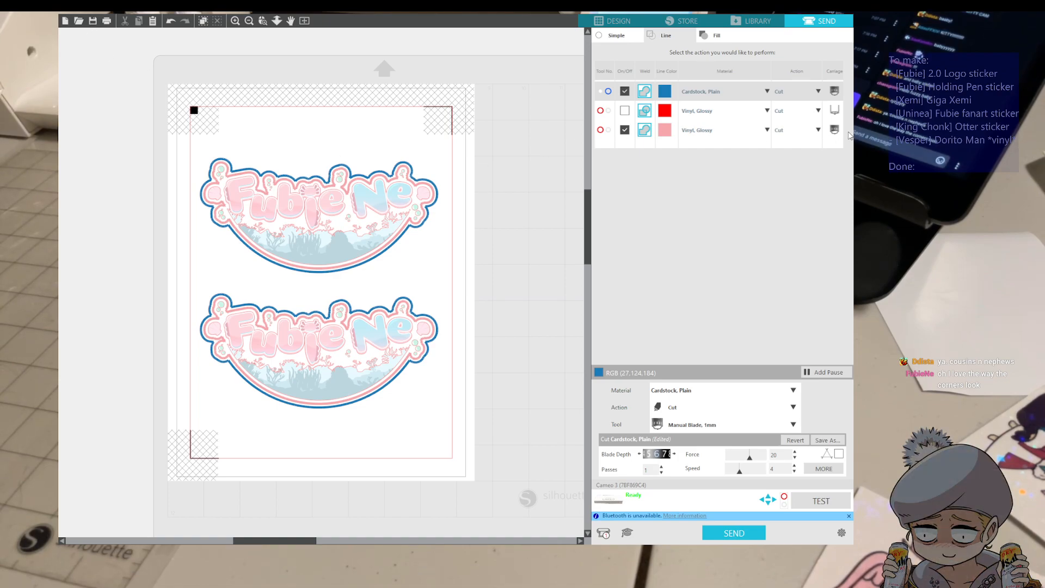
# In the vesper-dorito_man design, trace and detach the black horned figure from the sketch image and move it off the page
pyautogui.hotkey('ctrl', 'Tab')
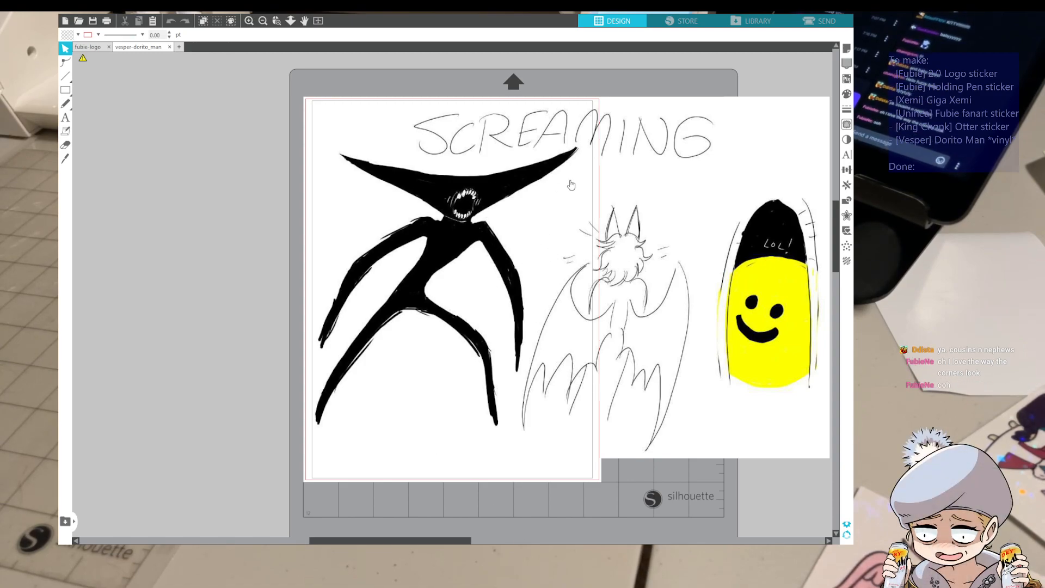
pyautogui.moveTo(571, 185); pyautogui.dragTo(593, 163)
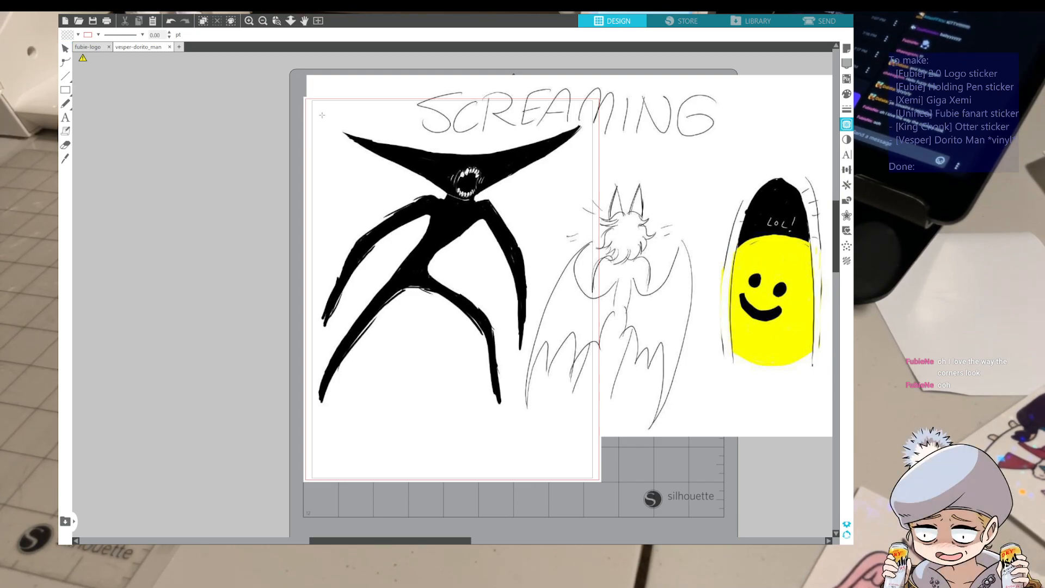
pyautogui.moveTo(310, 107)
pyautogui.mouseDown()
pyautogui.moveTo(349, 136)
pyautogui.moveTo(599, 420)
pyautogui.moveTo(589, 414)
pyautogui.mouseUp()
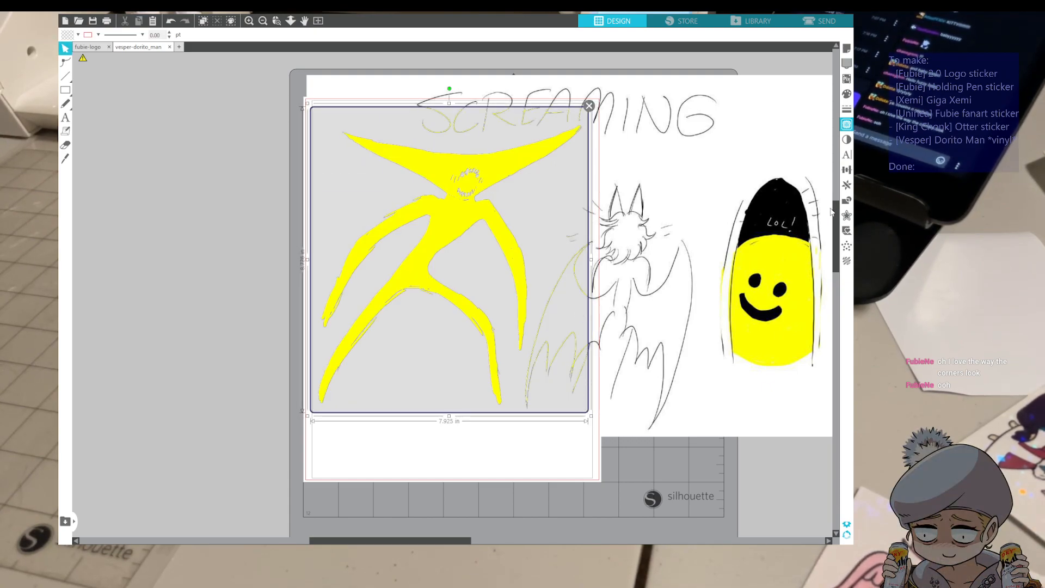
pyautogui.click(769, 212)
pyautogui.click(750, 348)
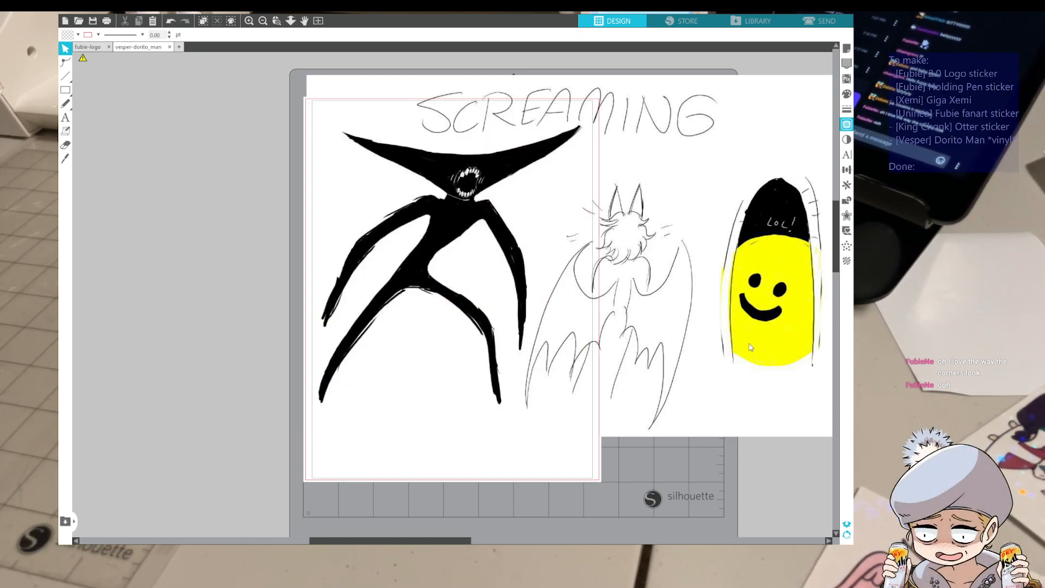
pyautogui.moveTo(502, 173)
pyautogui.mouseDown()
pyautogui.moveTo(468, 184)
pyautogui.moveTo(266, 173)
pyautogui.mouseUp()
# Delete the remaining sketch image and the leftover fragments still lying on the page
pyautogui.click(563, 189)
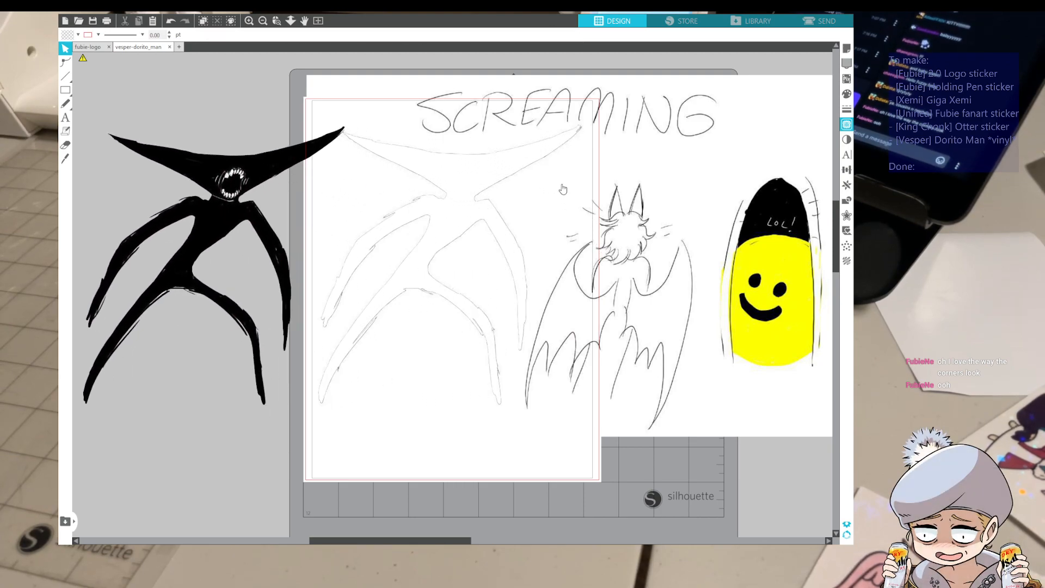
pyautogui.moveTo(476, 145)
pyautogui.mouseDown()
pyautogui.moveTo(561, 205)
pyautogui.moveTo(516, 180)
pyautogui.mouseUp()
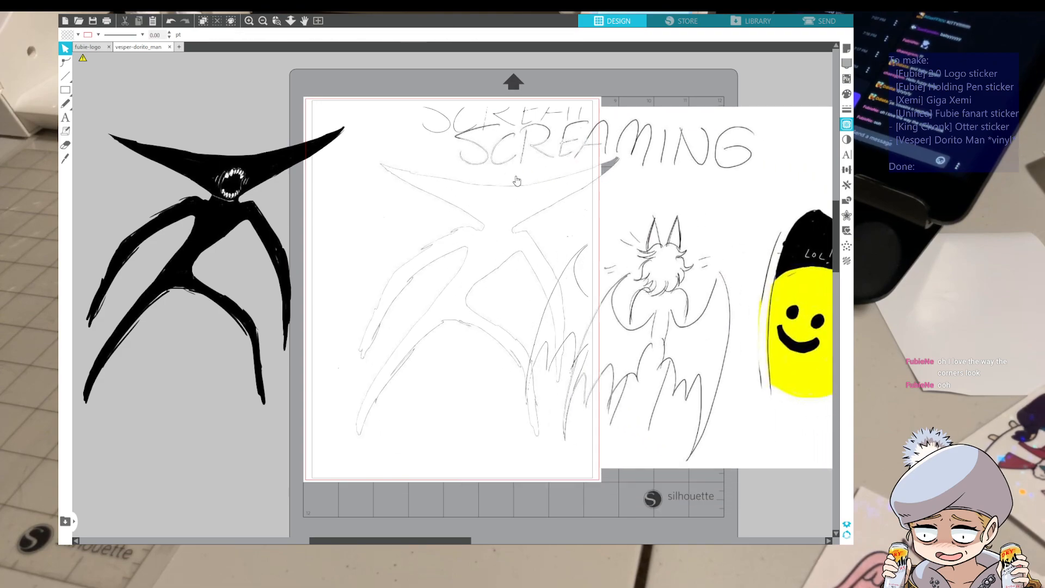
pyautogui.press('Delete')
pyautogui.moveTo(450, 88)
pyautogui.mouseDown()
pyautogui.moveTo(530, 191)
pyautogui.moveTo(629, 446)
pyautogui.mouseUp()
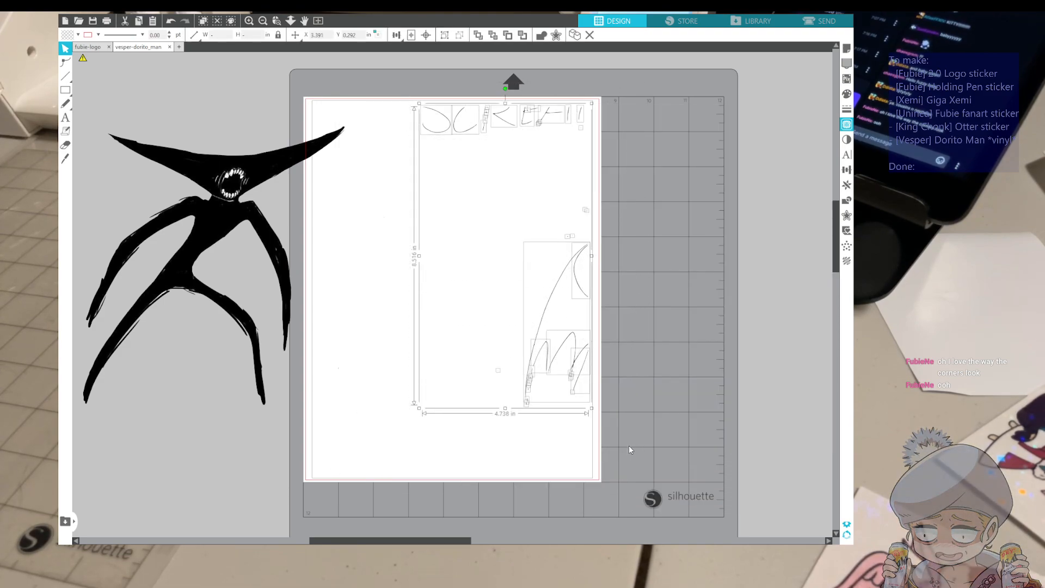
pyautogui.press('Delete')
# Place the detached figure on the upper part of the page and scale it to about 3.83 by 4.08 in
pyautogui.moveTo(248, 216)
pyautogui.mouseDown()
pyautogui.moveTo(385, 282)
pyautogui.moveTo(429, 250)
pyautogui.moveTo(515, 233)
pyautogui.mouseUp()
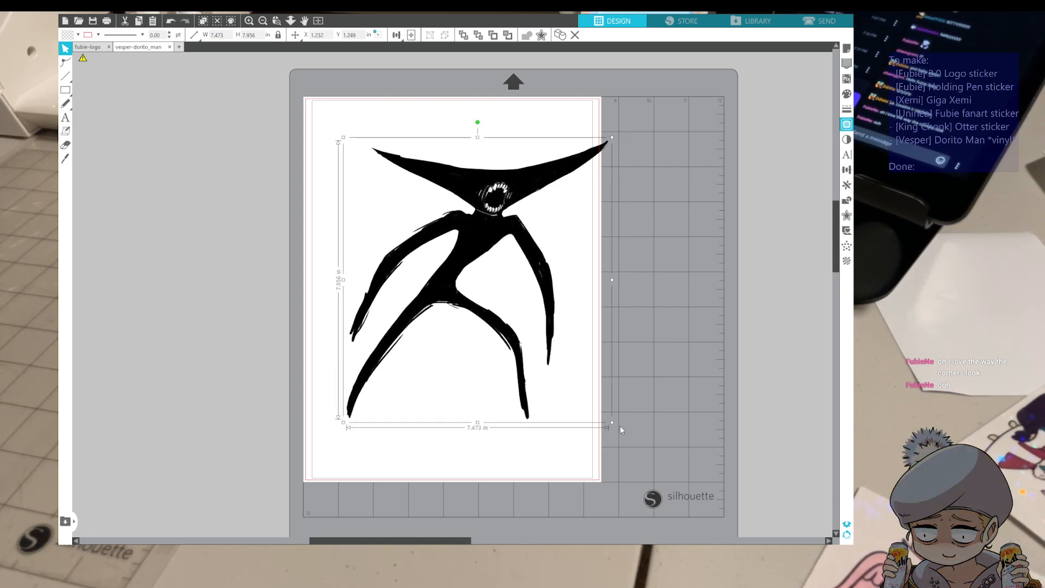
pyautogui.moveTo(611, 422); pyautogui.dragTo(422, 344)
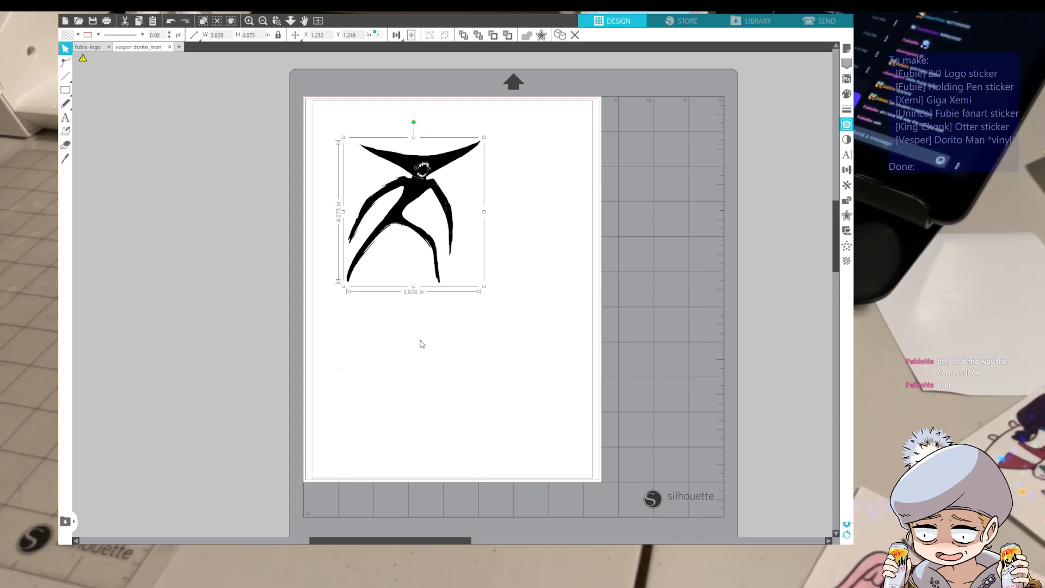
pyautogui.moveTo(401, 202); pyautogui.dragTo(426, 203)
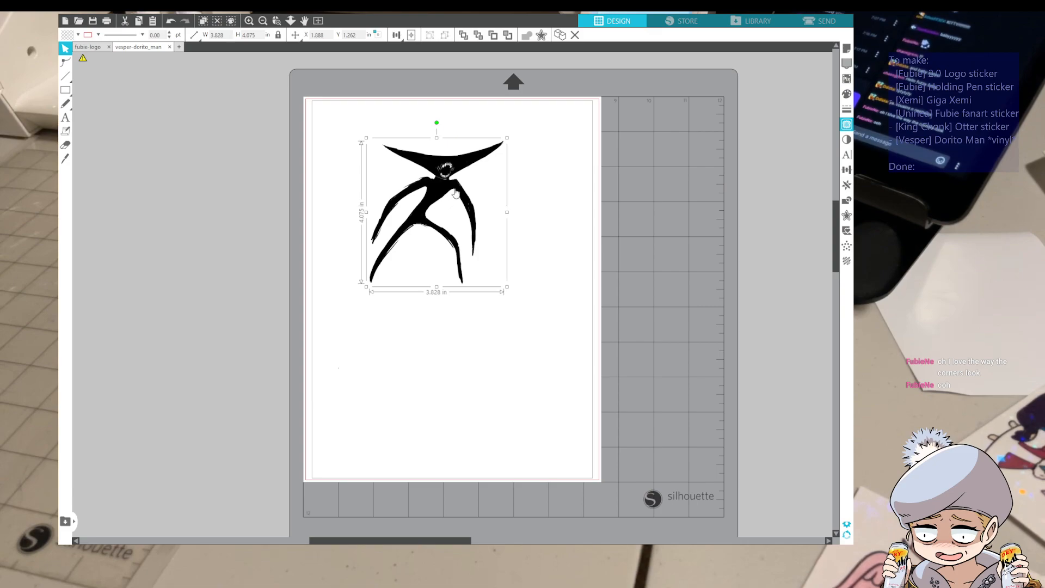
pyautogui.scroll(1, 458, 172)
pyautogui.scroll(5, 457, 174)
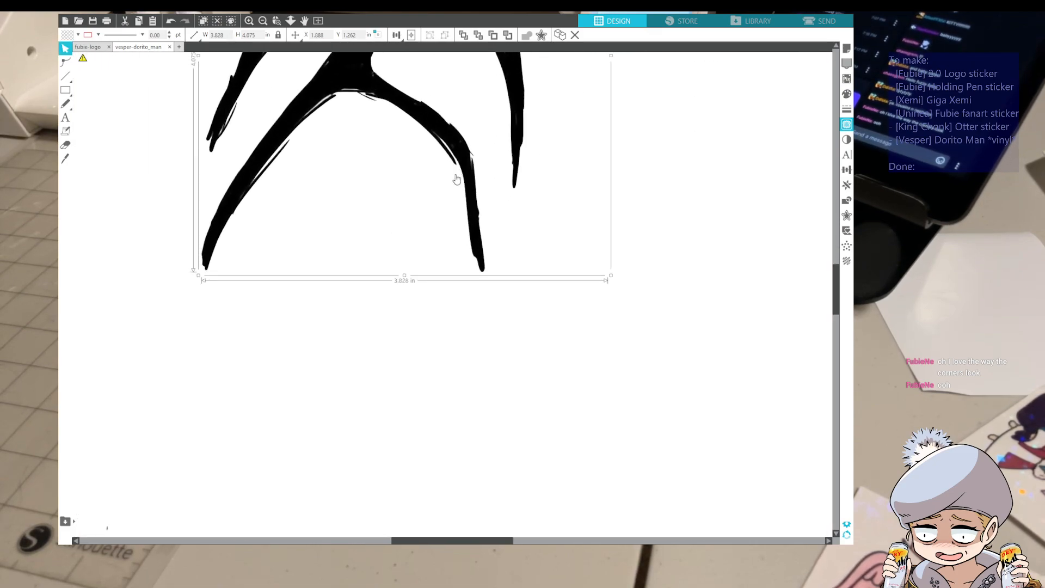
pyautogui.scroll(8, 477, 292)
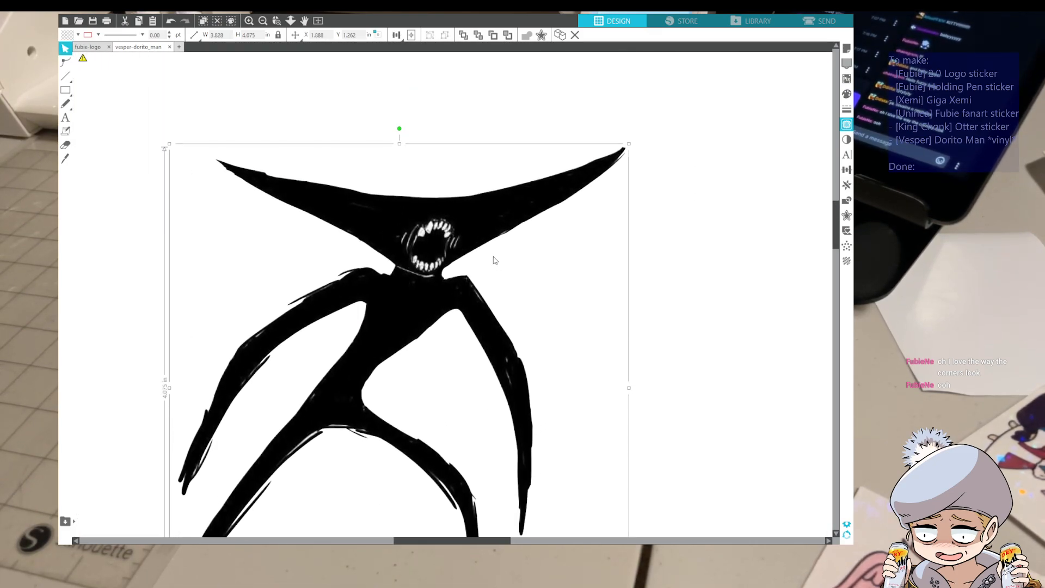
pyautogui.click(742, 96)
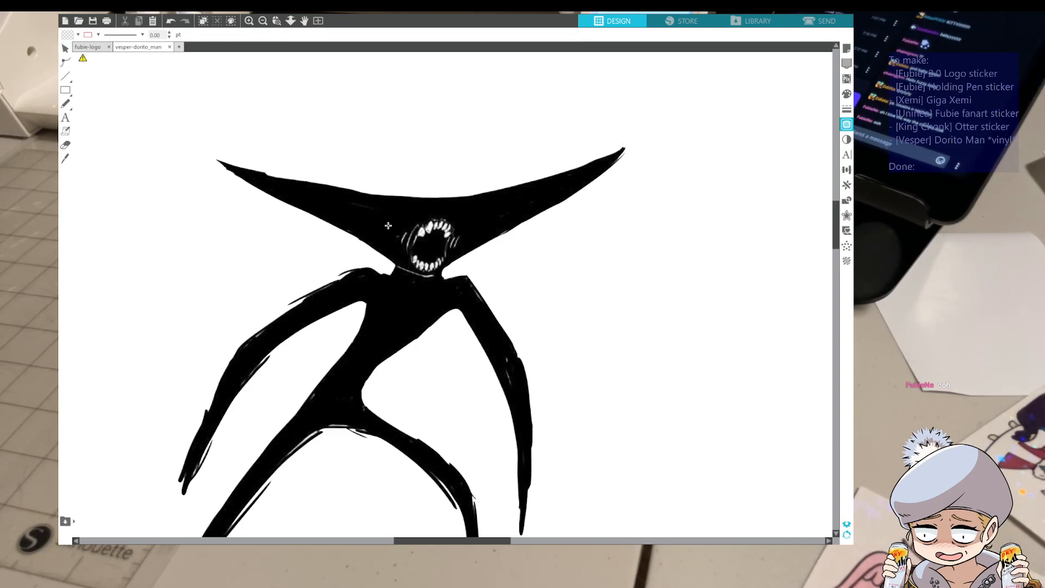
pyautogui.scroll(-1, 389, 226)
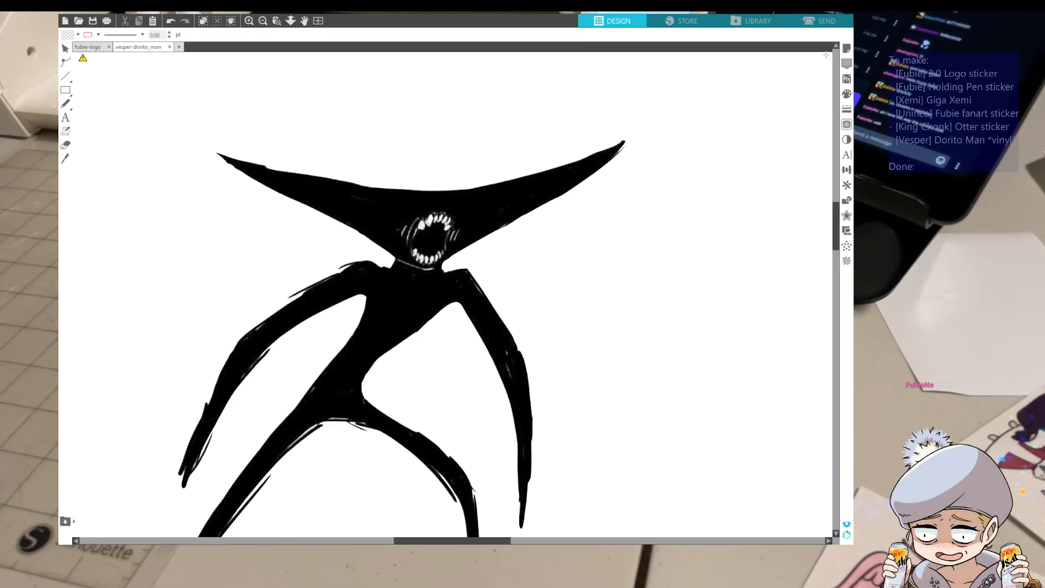
pyautogui.moveTo(499, 194)
pyautogui.mouseDown()
pyautogui.moveTo(458, 167)
pyautogui.moveTo(465, 214)
pyautogui.moveTo(498, 196)
pyautogui.mouseUp()
pyautogui.click(504, 193)
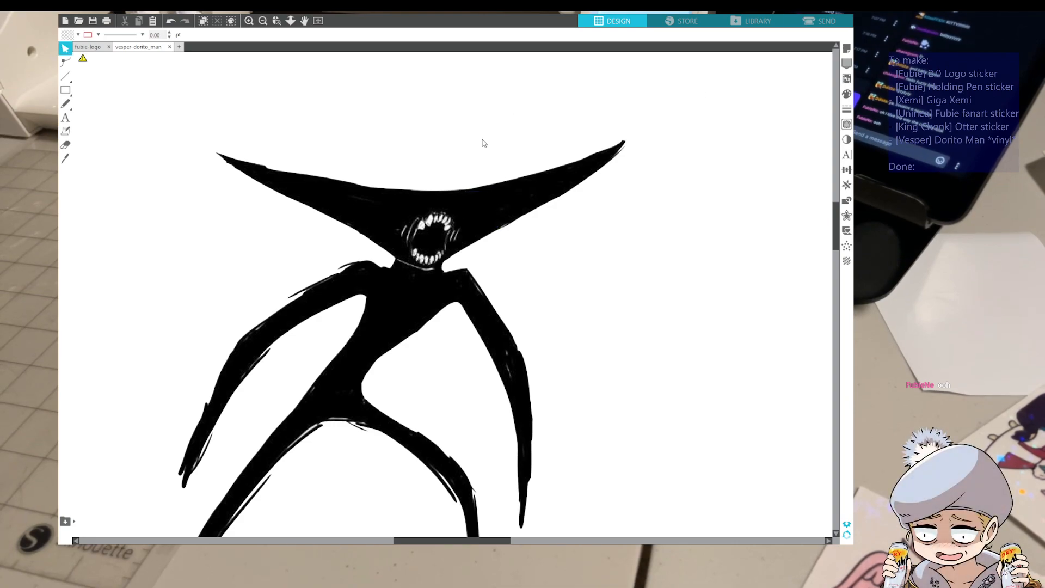
pyautogui.scroll(-3, 471, 142)
# Resize the figure proportionally, setting its width to 3.5 in and after that its height to 3.5 in
pyautogui.click(418, 252)
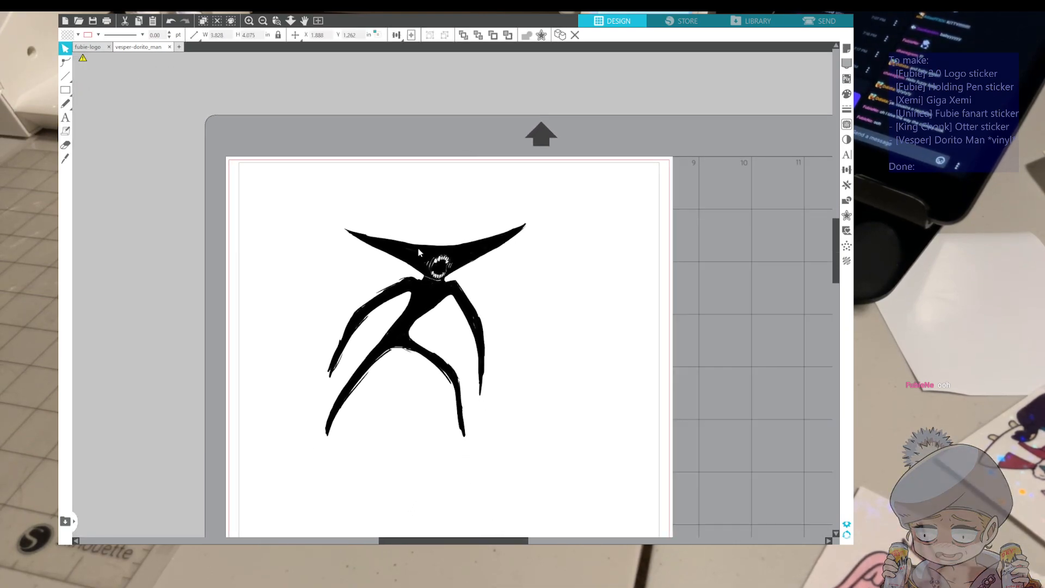
pyautogui.click(249, 35)
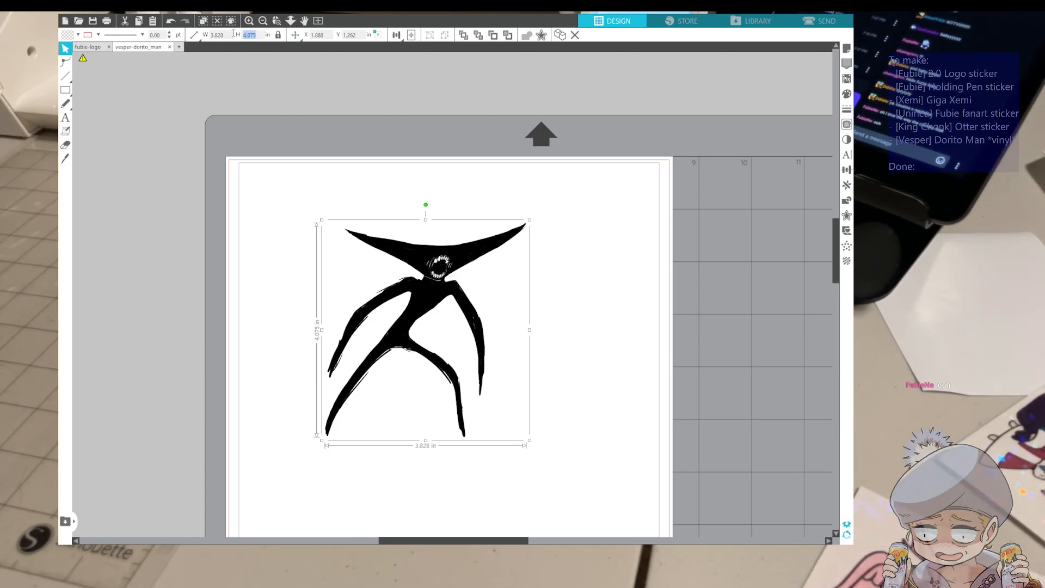
pyautogui.moveTo(230, 35); pyautogui.dragTo(193, 29)
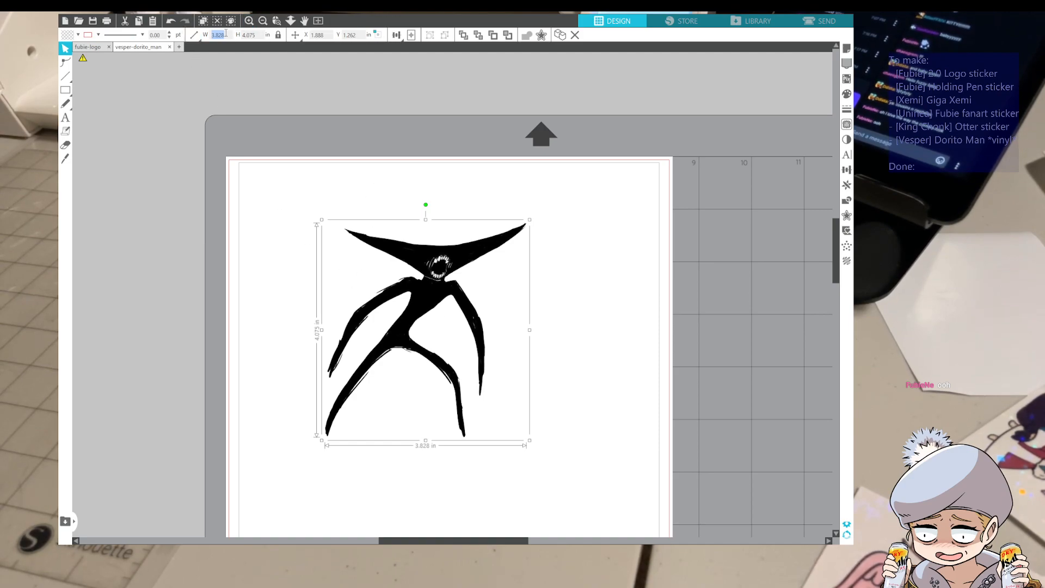
pyautogui.write('3.5')
pyautogui.press('Return')
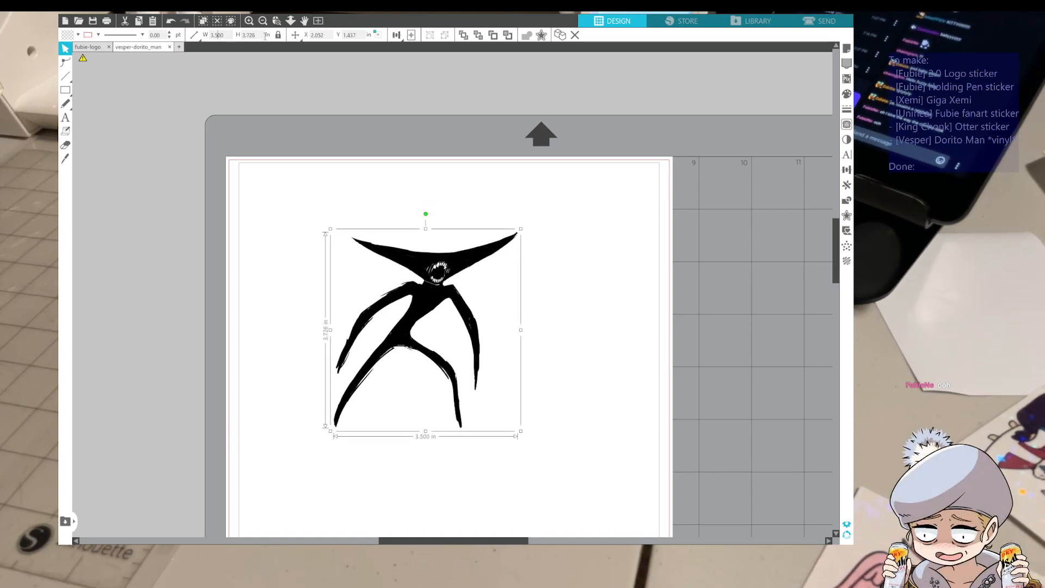
pyautogui.press('Tab')
pyautogui.write('3')
pyautogui.press('Return')
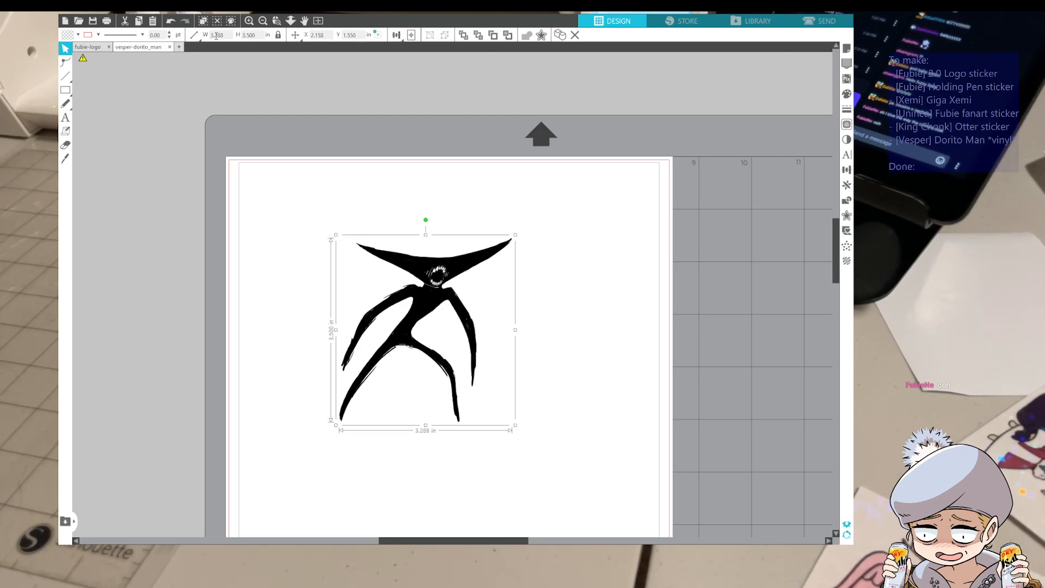
# Create an offset outline around the black figure
pyautogui.click(648, 308)
pyautogui.click(472, 304)
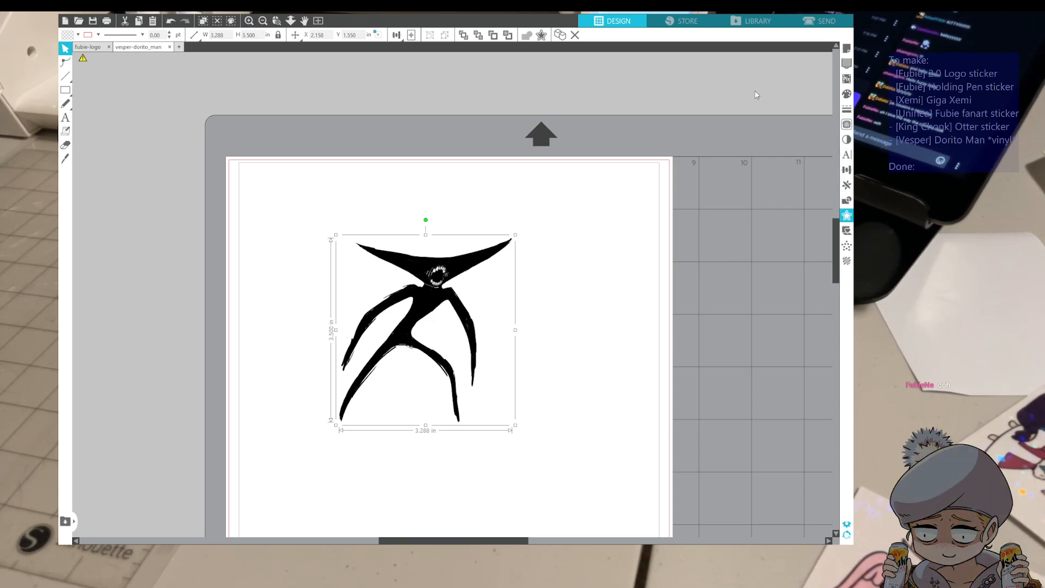
pyautogui.click(740, 84)
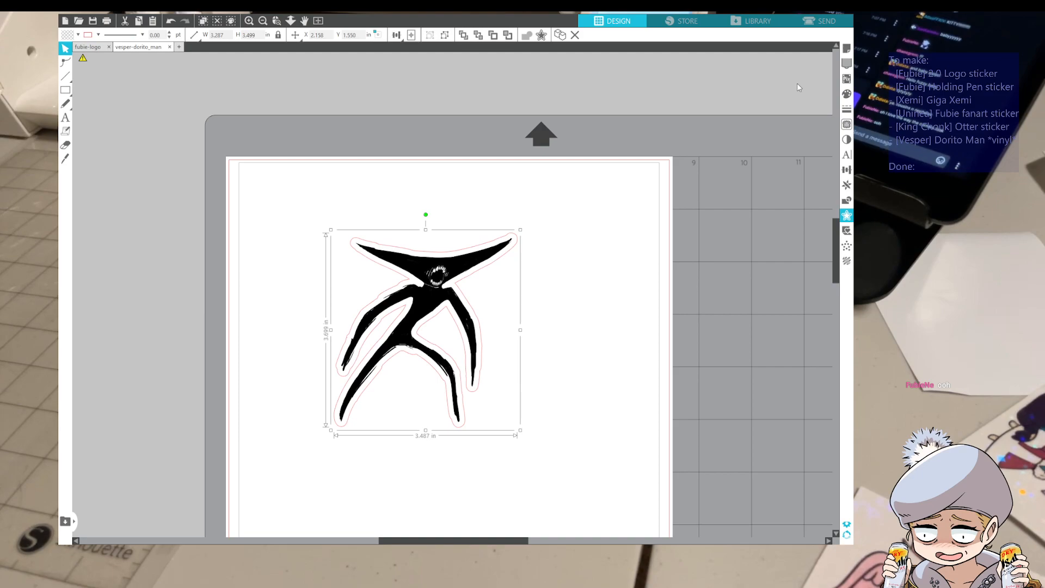
pyautogui.write('0')
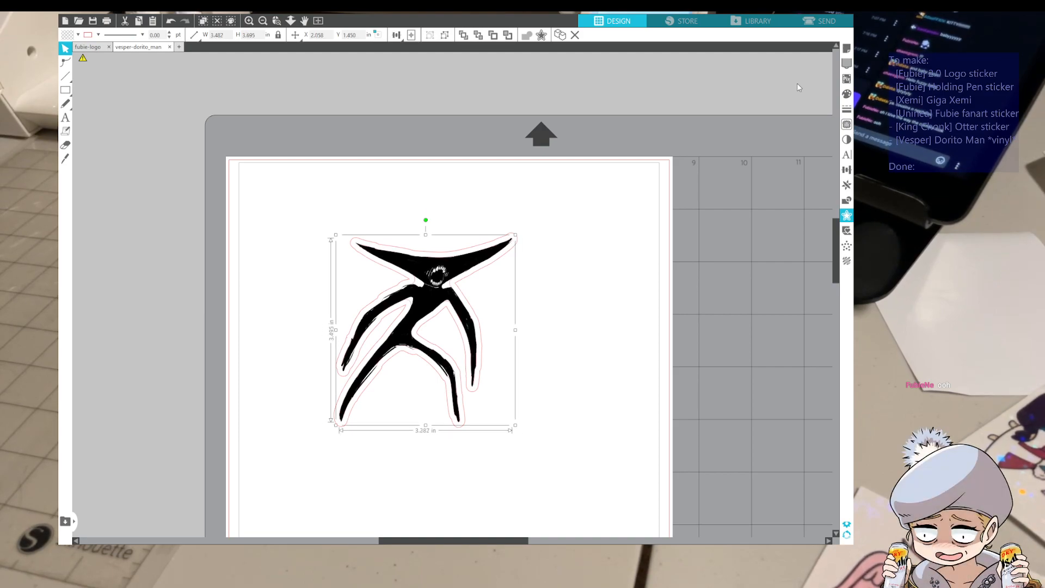
pyautogui.click(760, 109)
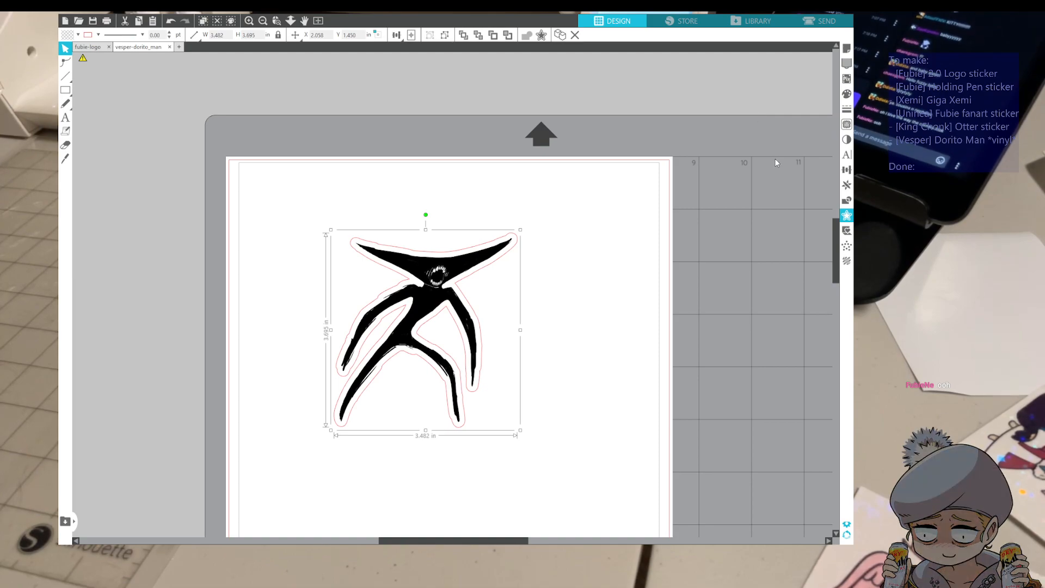
pyautogui.hotkey('ctrl', 'shift', 'g')
# Move the offset outline off the figure, open it for point editing, and undo the move
pyautogui.click(549, 286)
pyautogui.click(478, 274)
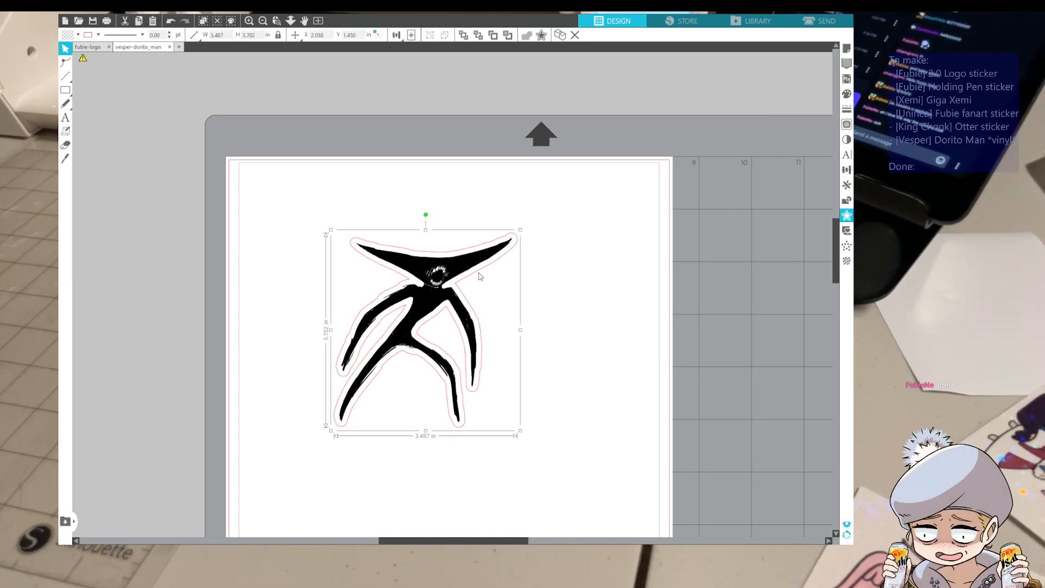
pyautogui.moveTo(479, 277); pyautogui.dragTo(619, 273)
pyautogui.doubleClick(618, 271)
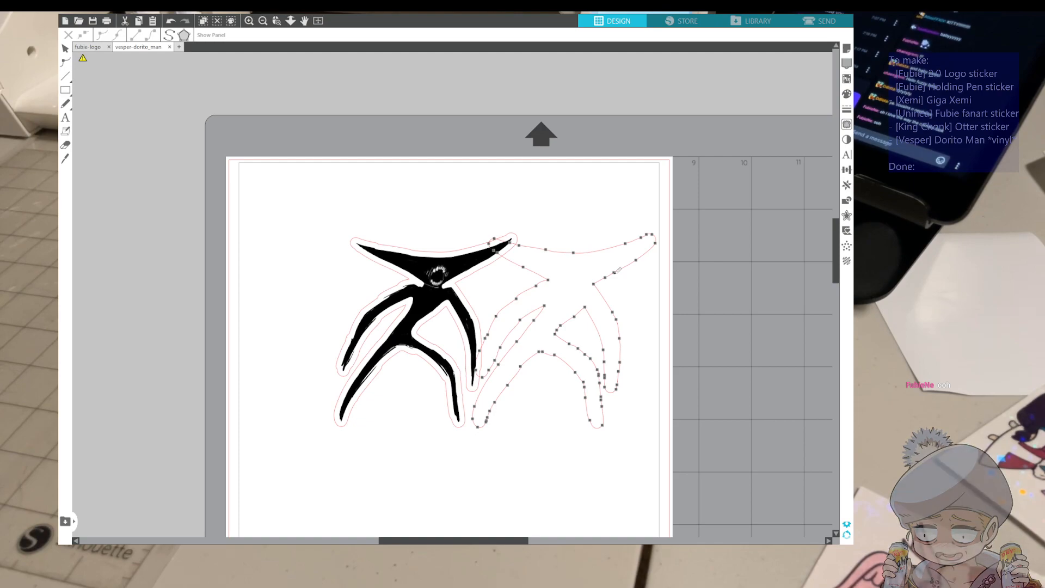
pyautogui.hotkey('ctrl', 'z')
# Move the black figure aside and delete the offset outline
pyautogui.click(510, 288)
pyautogui.moveTo(435, 273); pyautogui.dragTo(559, 280)
pyautogui.click(397, 263)
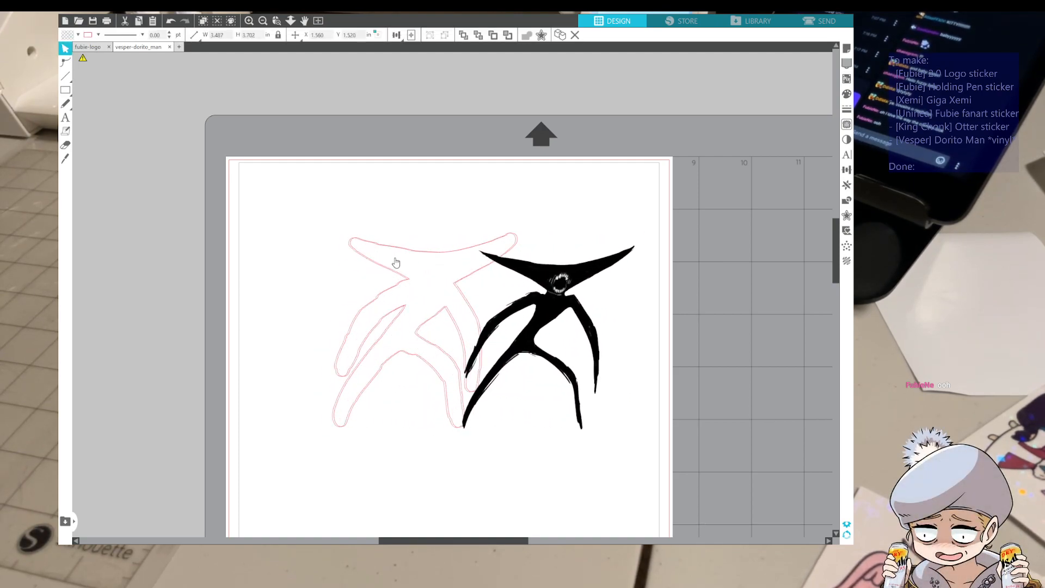
pyautogui.press('Delete')
# Move the figure back toward the middle of the page and generate a tight outline along its edges
pyautogui.click(574, 284)
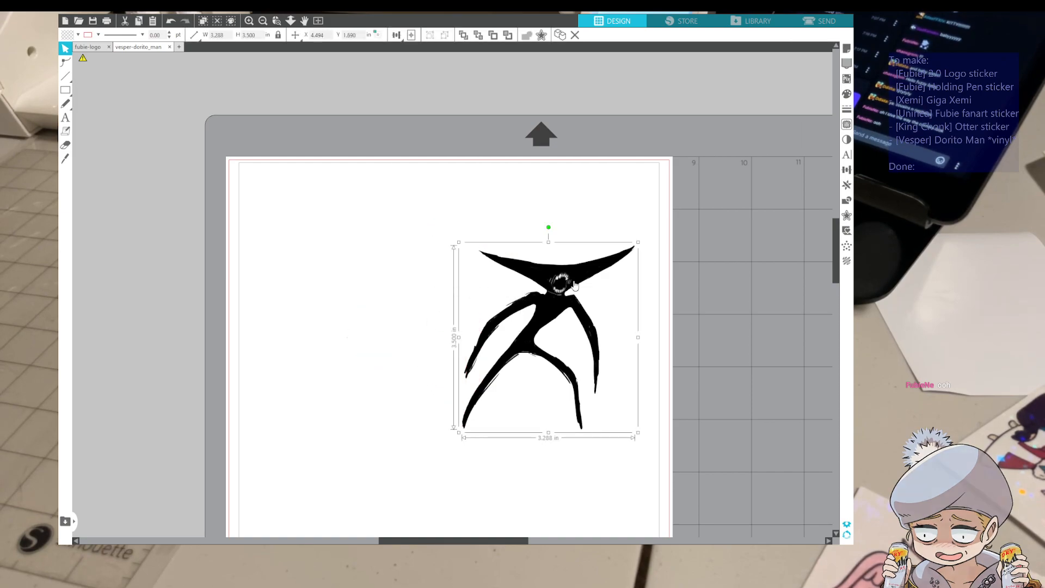
pyautogui.moveTo(575, 284); pyautogui.dragTo(479, 291)
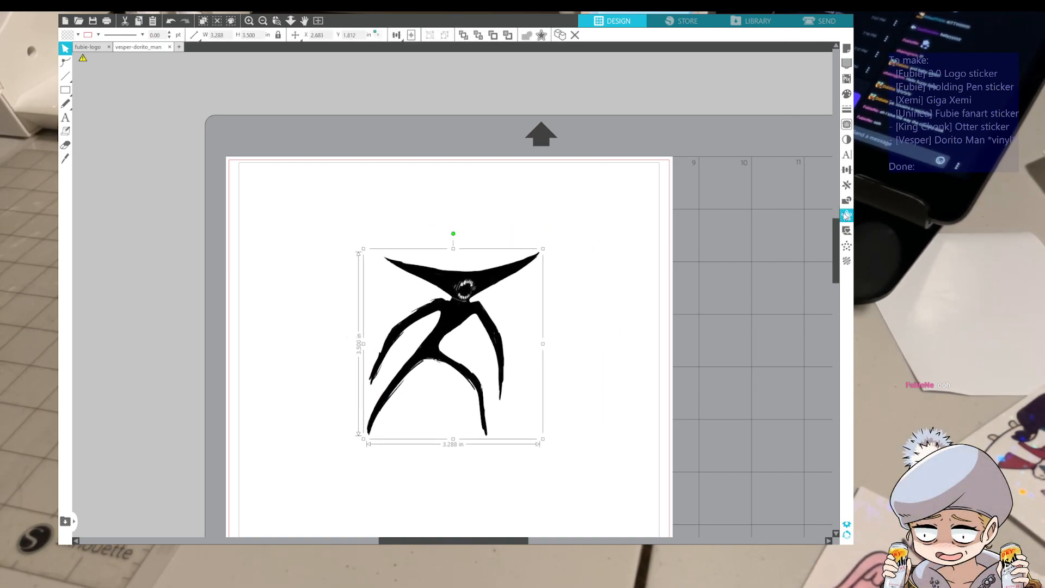
pyautogui.click(731, 78)
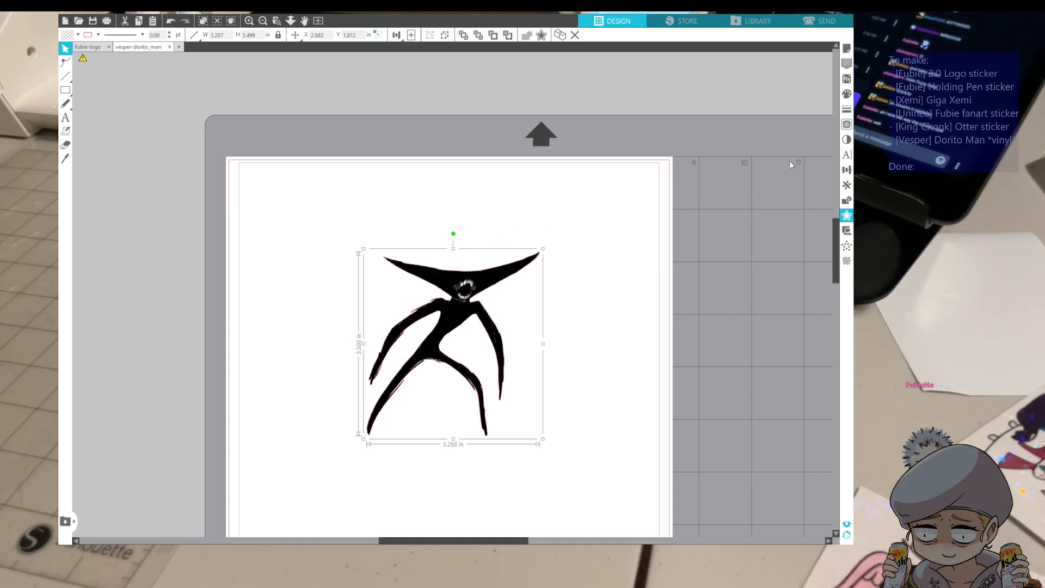
pyautogui.moveTo(454, 309); pyautogui.dragTo(529, 312)
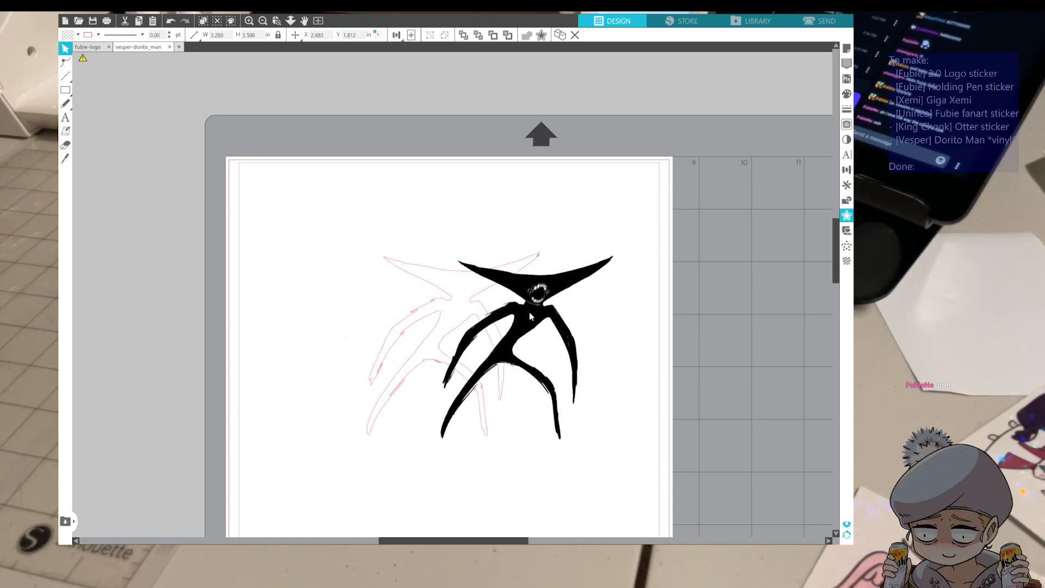
pyautogui.hotkey('ctrl', 'z')
pyautogui.click(604, 245)
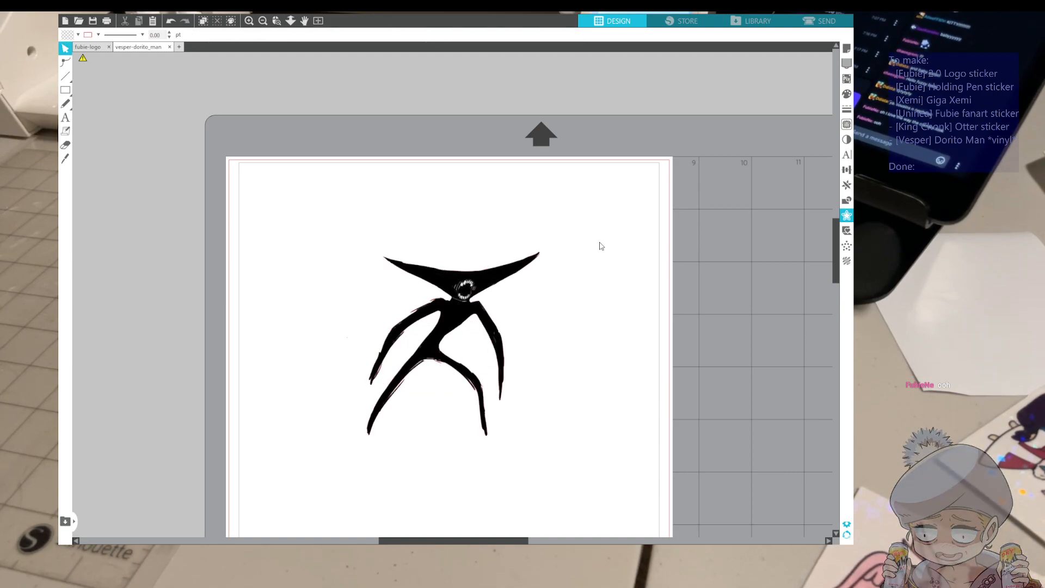
# Trace and detach the square area around the mouth, then move the detached piece aside and undo that move
pyautogui.scroll(4, 507, 249)
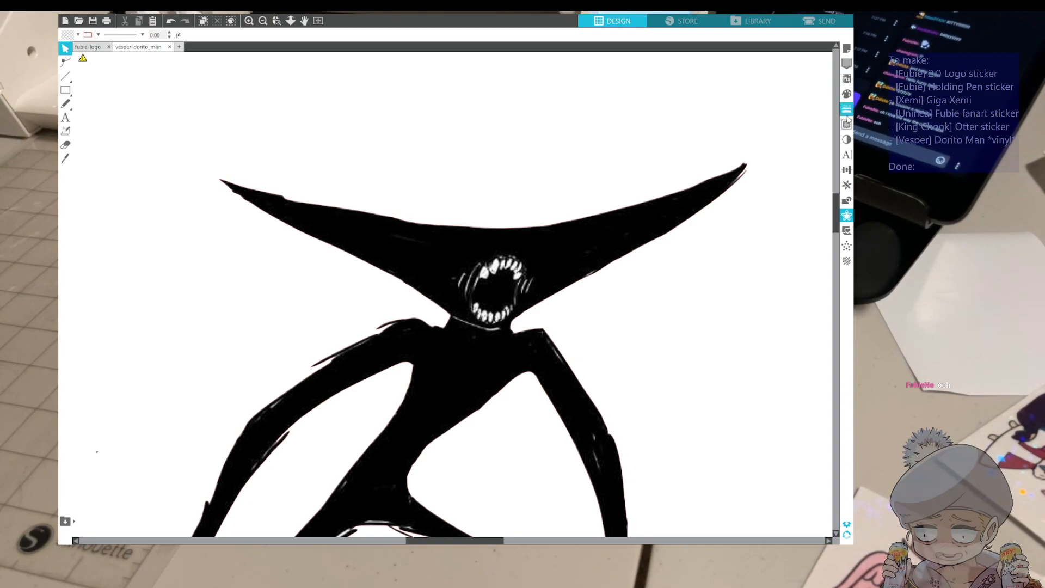
pyautogui.click(848, 129)
pyautogui.click(755, 95)
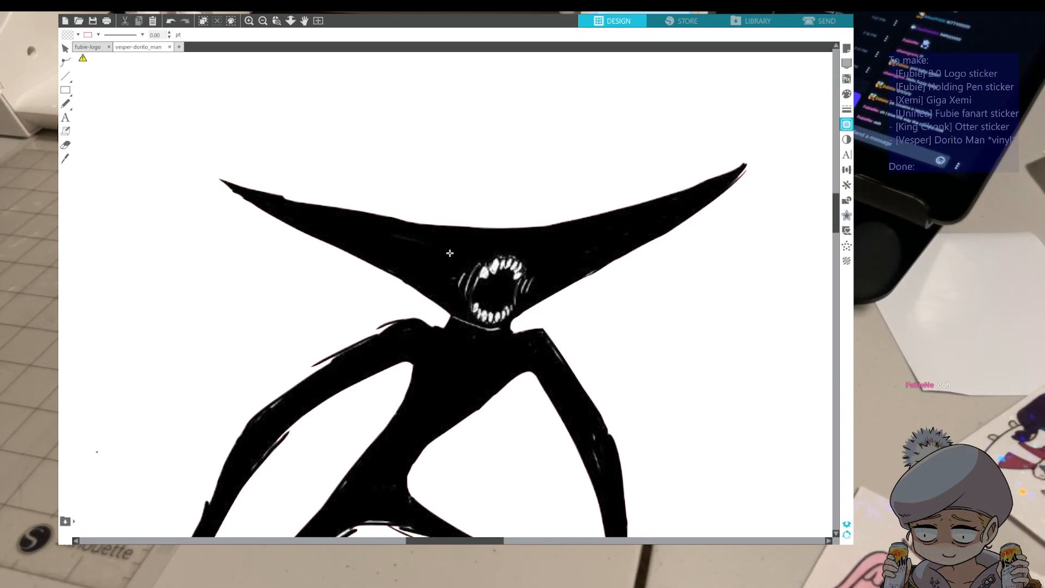
pyautogui.moveTo(448, 250)
pyautogui.mouseDown()
pyautogui.moveTo(503, 331)
pyautogui.moveTo(538, 342)
pyautogui.mouseUp()
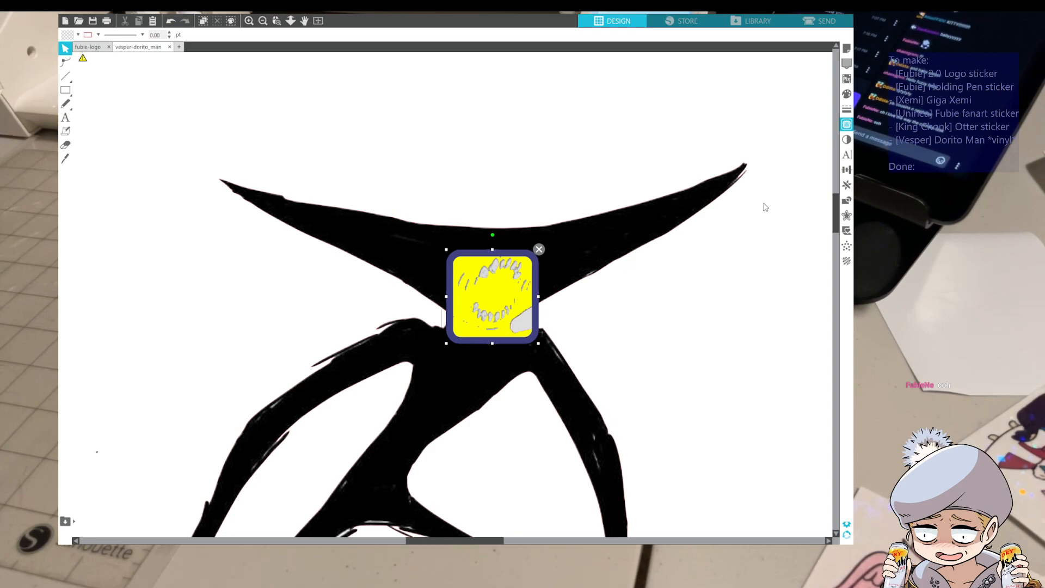
pyautogui.scroll(5, 765, 207)
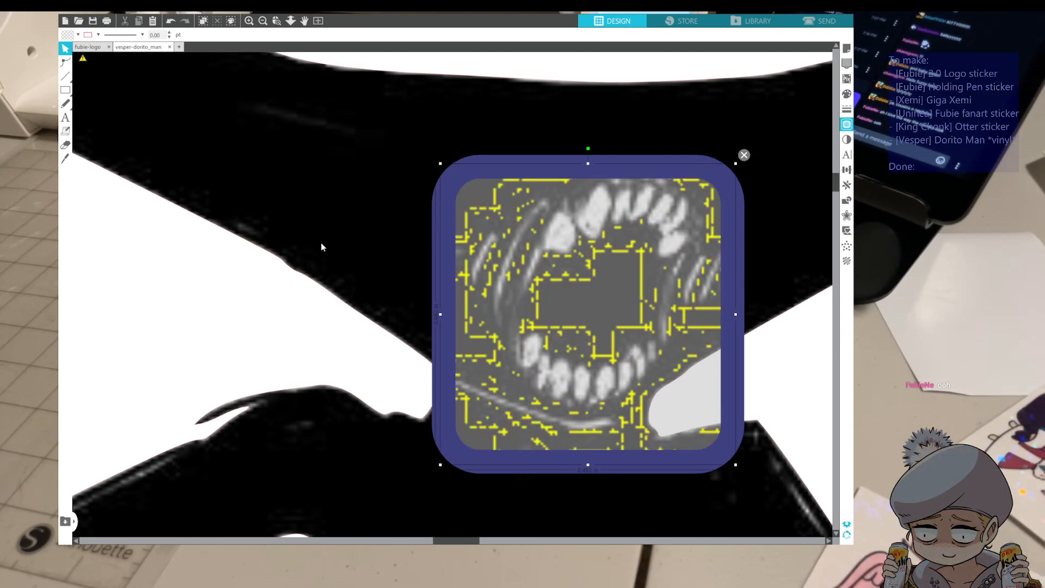
pyautogui.click(363, 239)
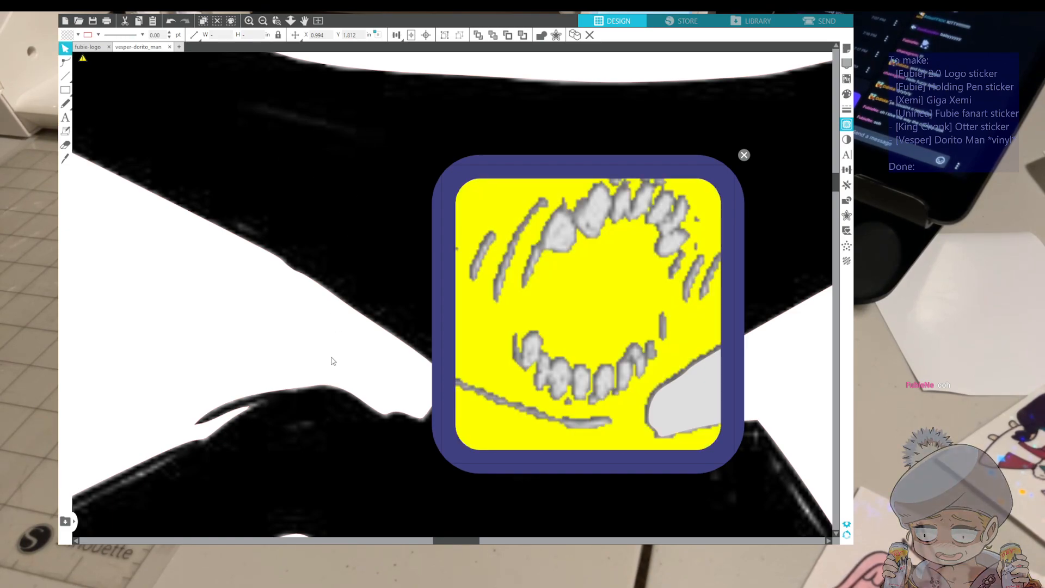
pyautogui.click(324, 388)
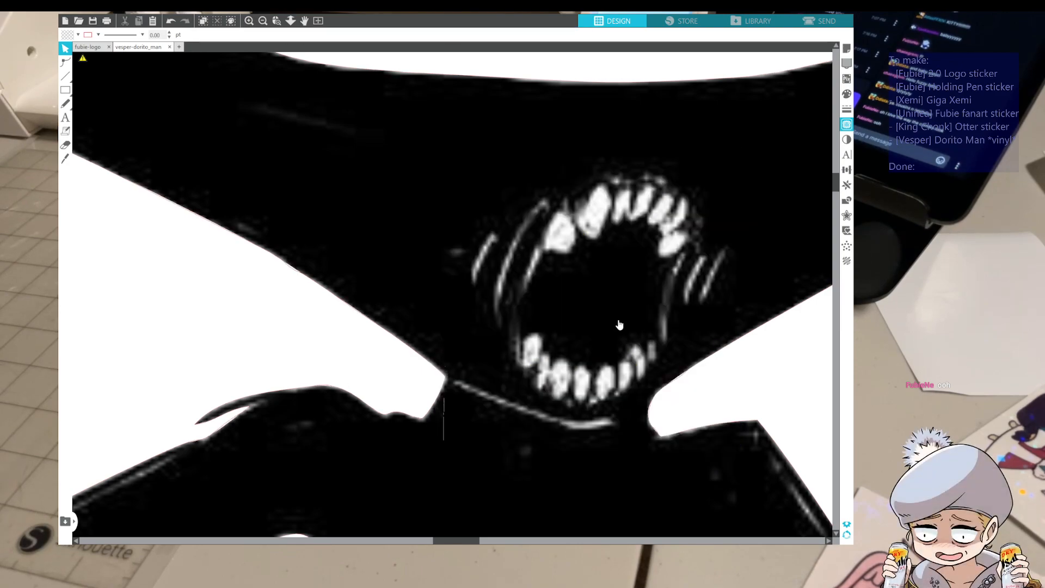
pyautogui.moveTo(581, 340); pyautogui.dragTo(674, 344)
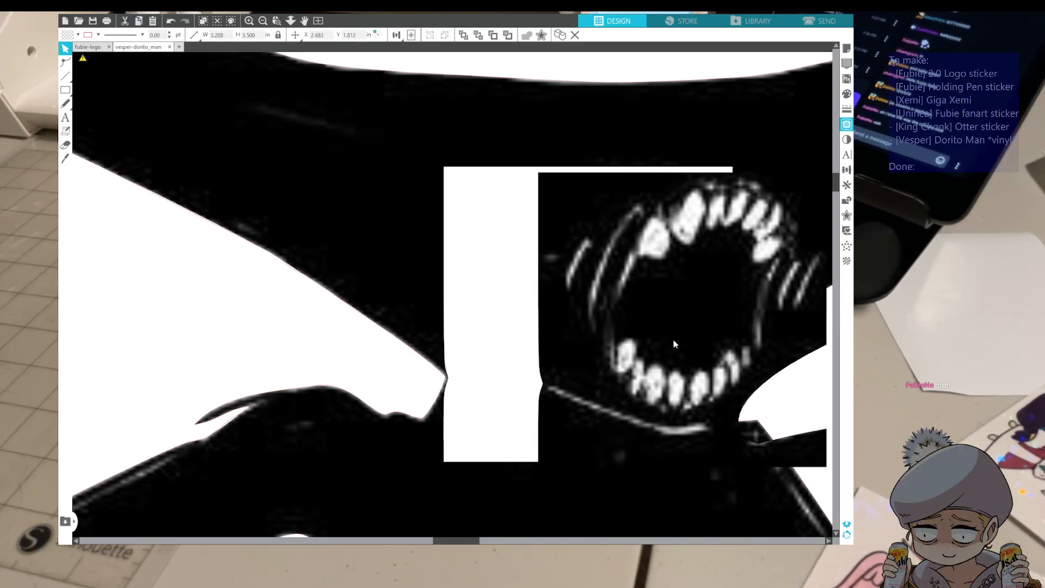
pyautogui.hotkey('ctrl', 'z')
# Mark a slightly larger square around the mouth and trace it to create cut lines for the teeth and surrounding strokes
pyautogui.click(317, 140)
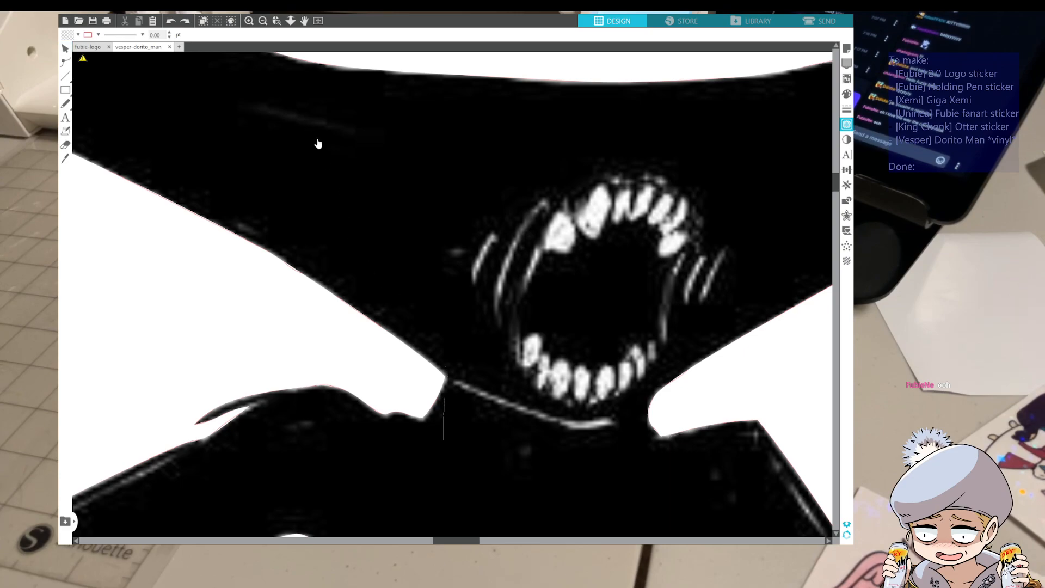
pyautogui.moveTo(432, 134)
pyautogui.mouseDown()
pyautogui.moveTo(698, 459)
pyautogui.moveTo(757, 460)
pyautogui.mouseUp()
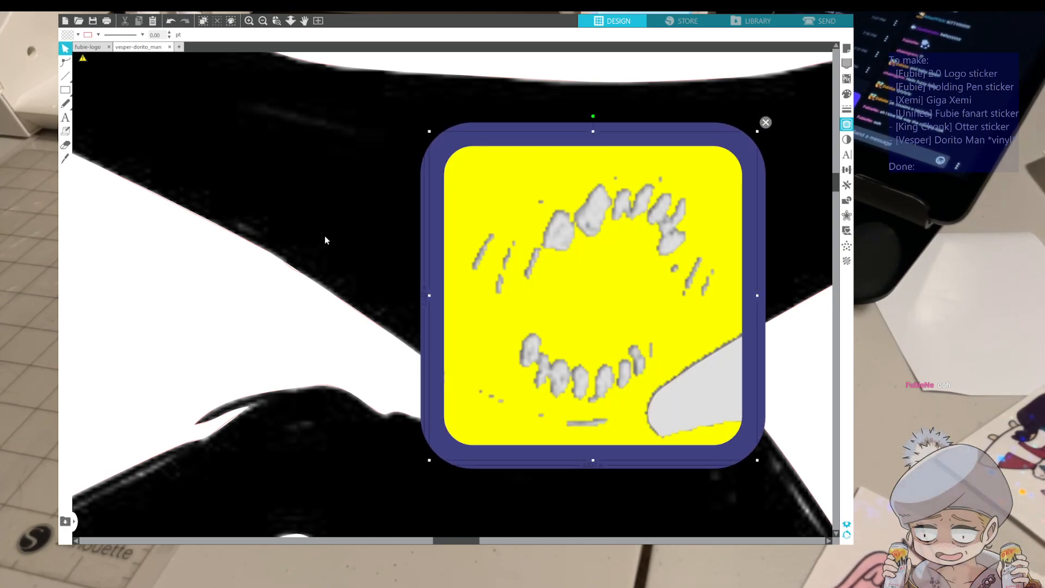
pyautogui.click(766, 122)
pyautogui.scroll(-3, 502, 189)
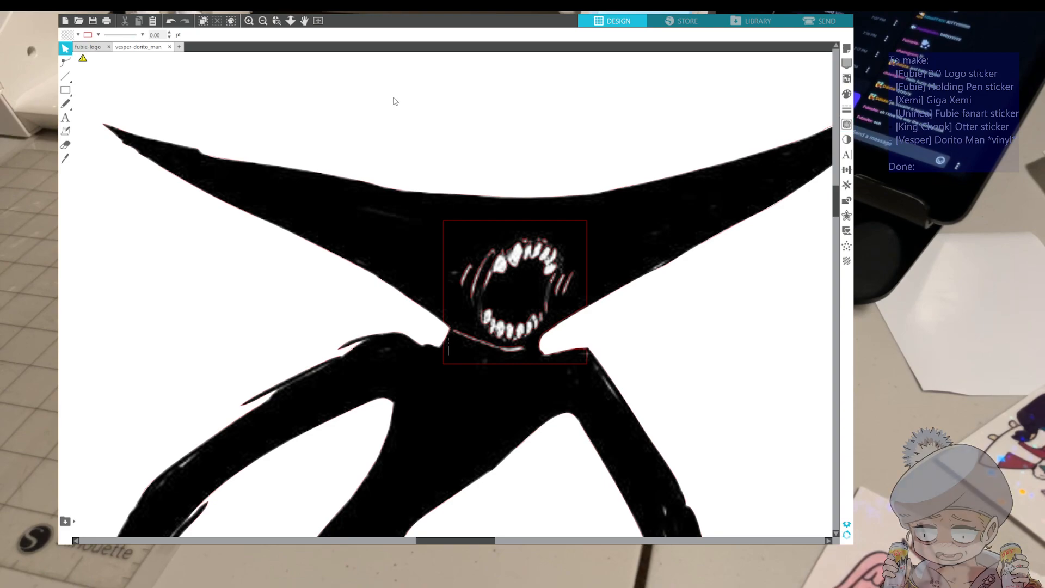
pyautogui.scroll(3, 508, 253)
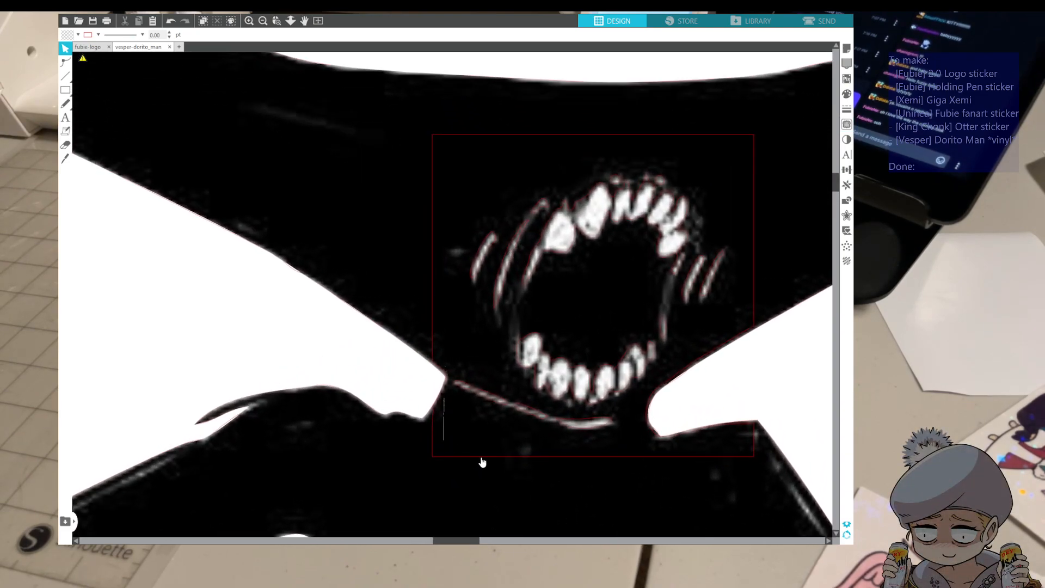
pyautogui.doubleClick(483, 462)
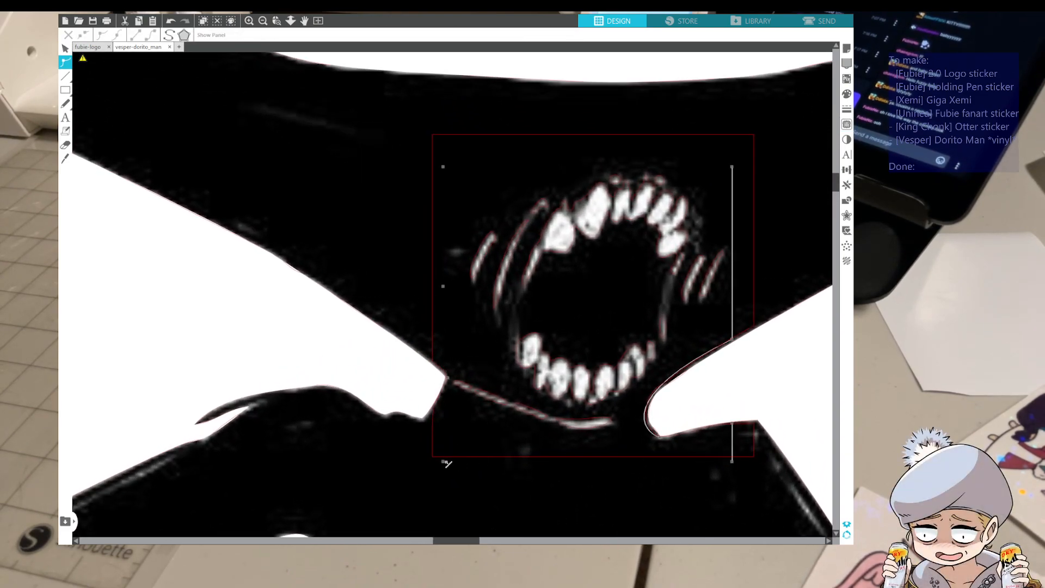
pyautogui.hotkey('ctrl', 'z')
pyautogui.hotkey('ctrl', 'z')
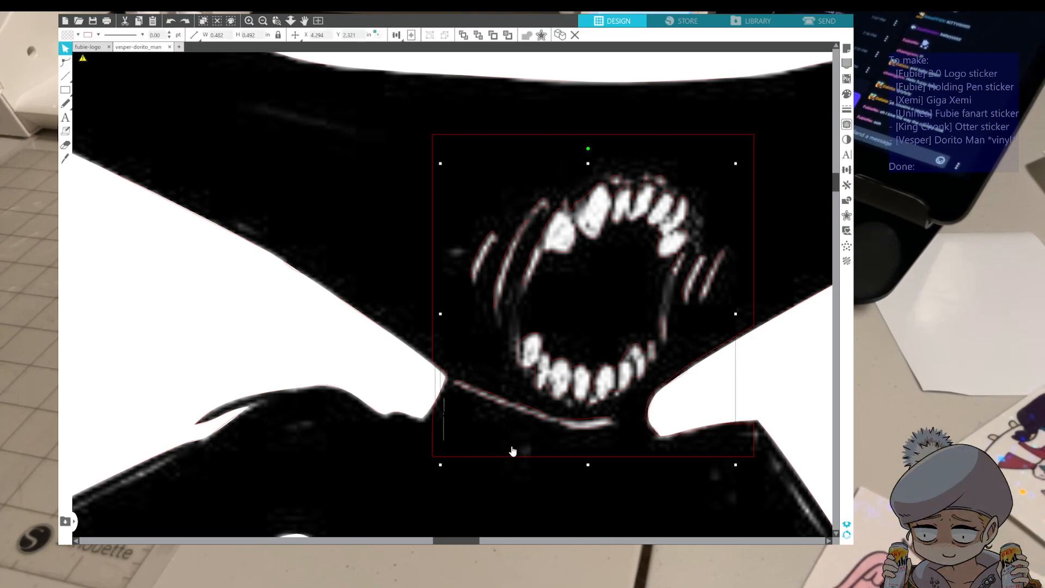
pyautogui.moveTo(513, 451); pyautogui.dragTo(671, 381)
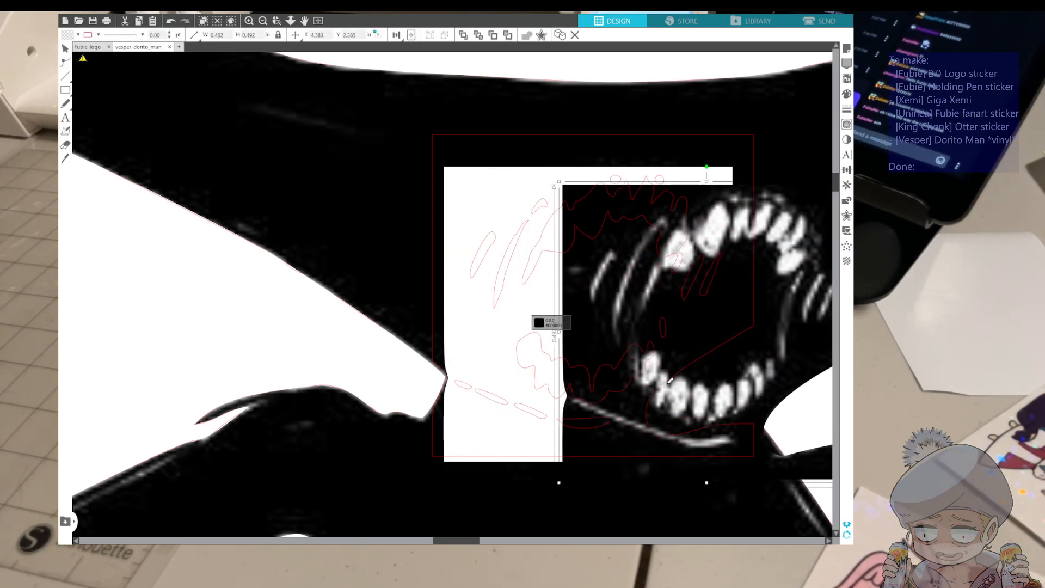
pyautogui.hotkey('ctrl', 'z')
# Move the black figure off its traced outline, leaving the detached mouth piece and the mouth trace in place
pyautogui.doubleClick(436, 459)
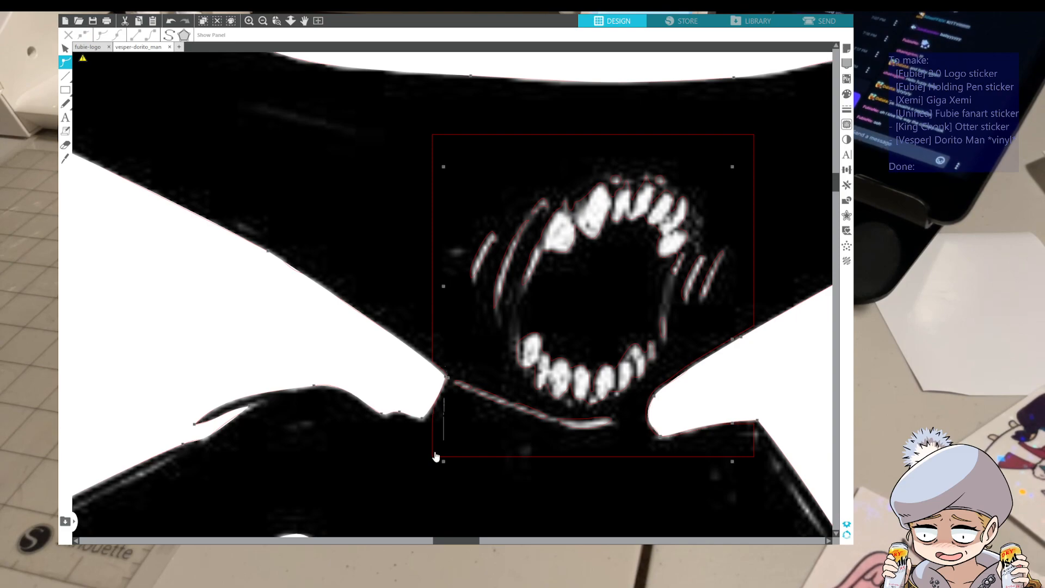
pyautogui.doubleClick(434, 452)
pyautogui.doubleClick(432, 443)
pyautogui.moveTo(398, 453); pyautogui.dragTo(750, 467)
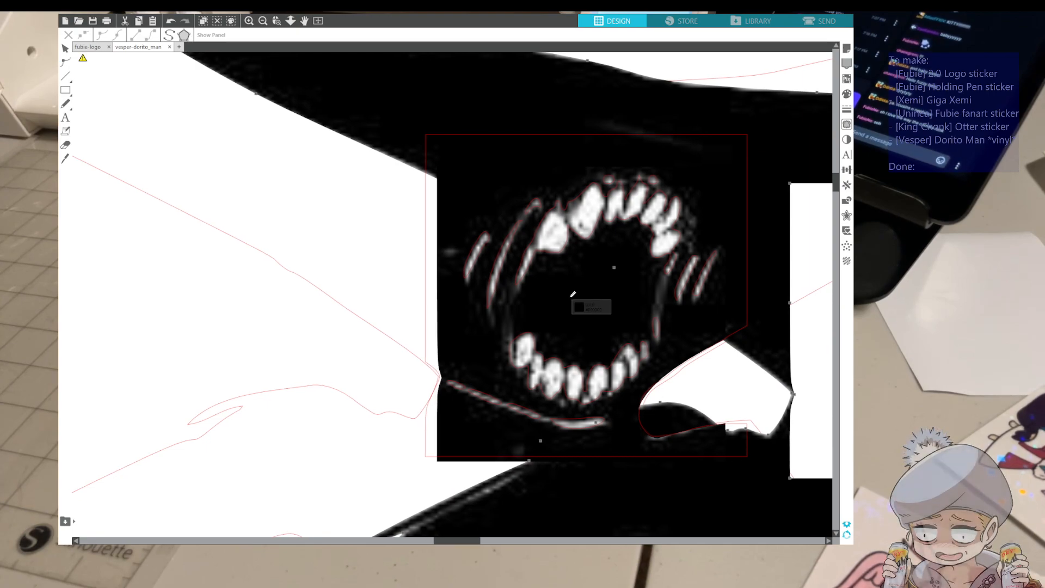
pyautogui.scroll(-5, 572, 294)
pyautogui.scroll(-5, 573, 294)
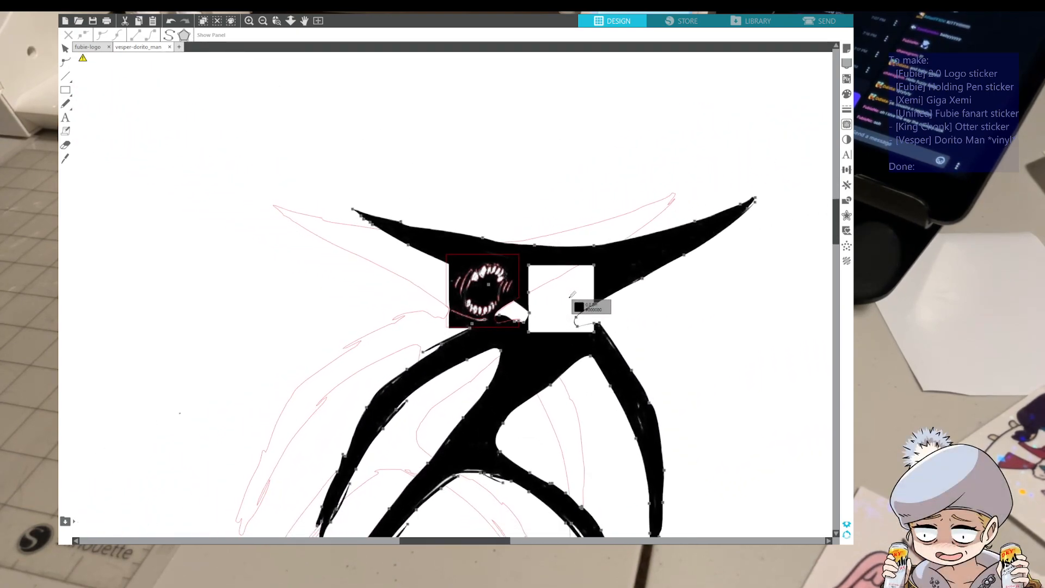
pyautogui.moveTo(626, 355); pyautogui.dragTo(775, 345)
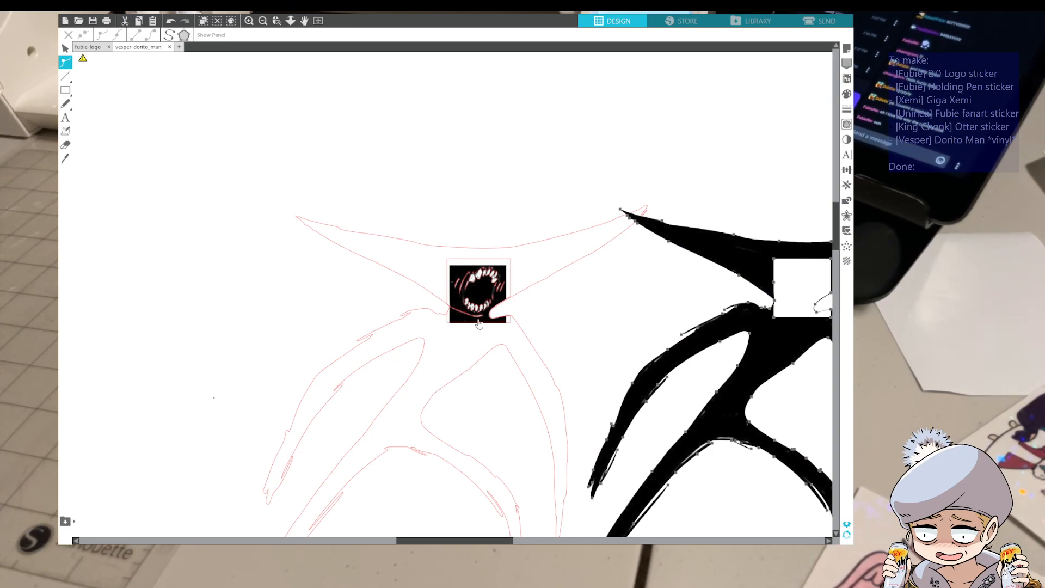
# Open the mouth trace for point editing and delete all points of the square frame around it
pyautogui.click(447, 323)
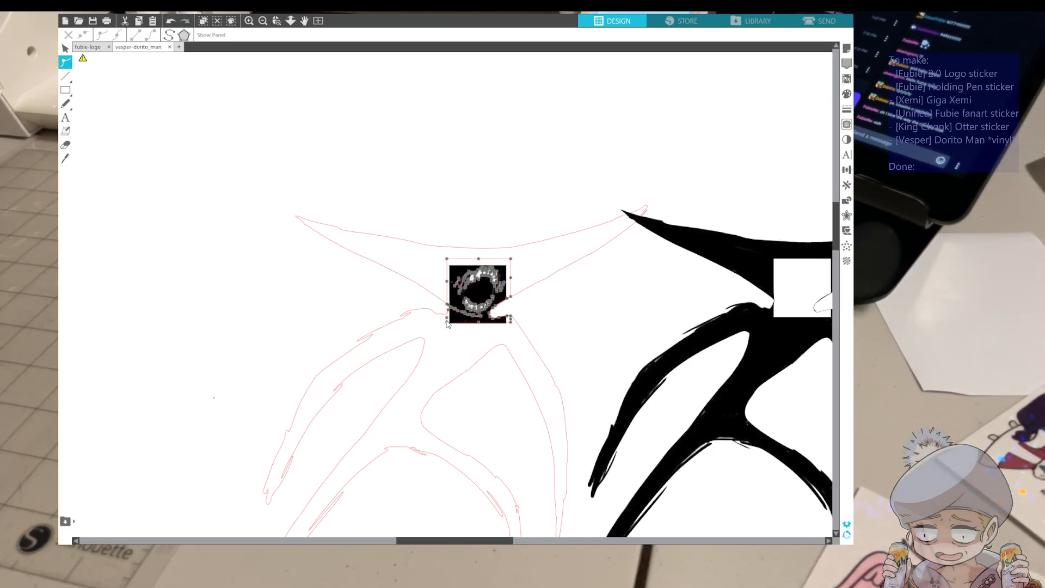
pyautogui.click(448, 323)
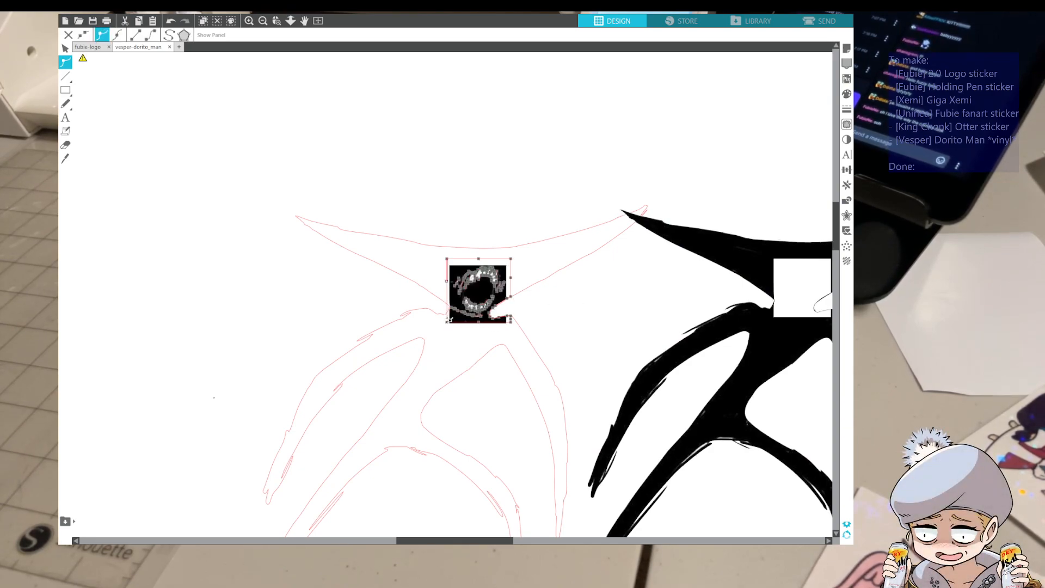
pyautogui.press('Delete')
pyautogui.press('Delete')
pyautogui.press('Delete')
pyautogui.press('Delete')
pyautogui.press('Delete')
pyautogui.press('Delete')
pyautogui.press('Delete')
pyautogui.press('Delete')
pyautogui.press('Delete')
pyautogui.press('Delete')
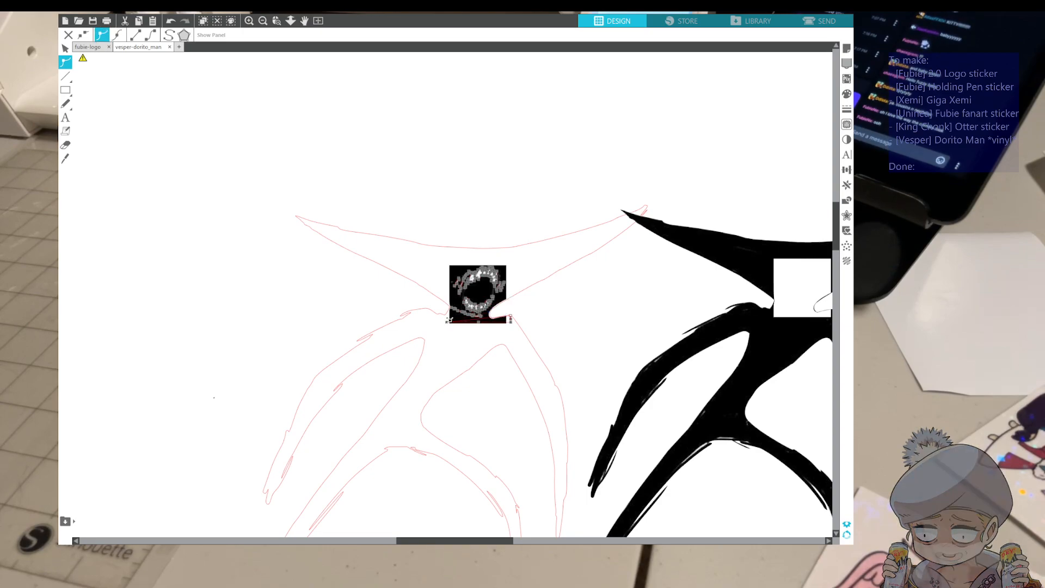
pyautogui.press('Delete')
pyautogui.press('Delete')
pyautogui.press('Delete')
pyautogui.press('Delete')
pyautogui.press('Delete')
pyautogui.press('k')
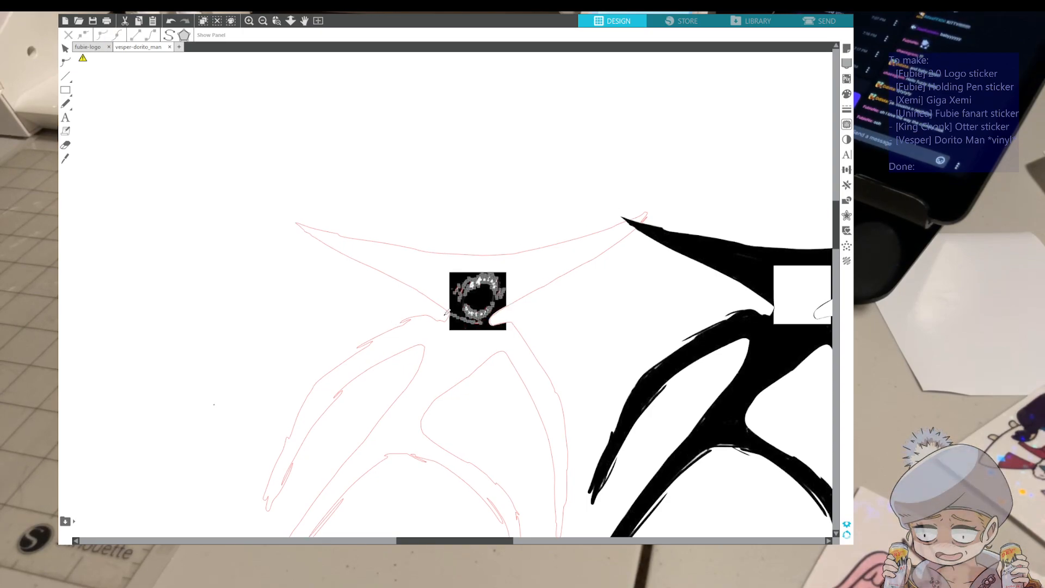
# Move the detached mouth image off the traced teeth and place it beside them as a reference
pyautogui.scroll(5, 448, 312)
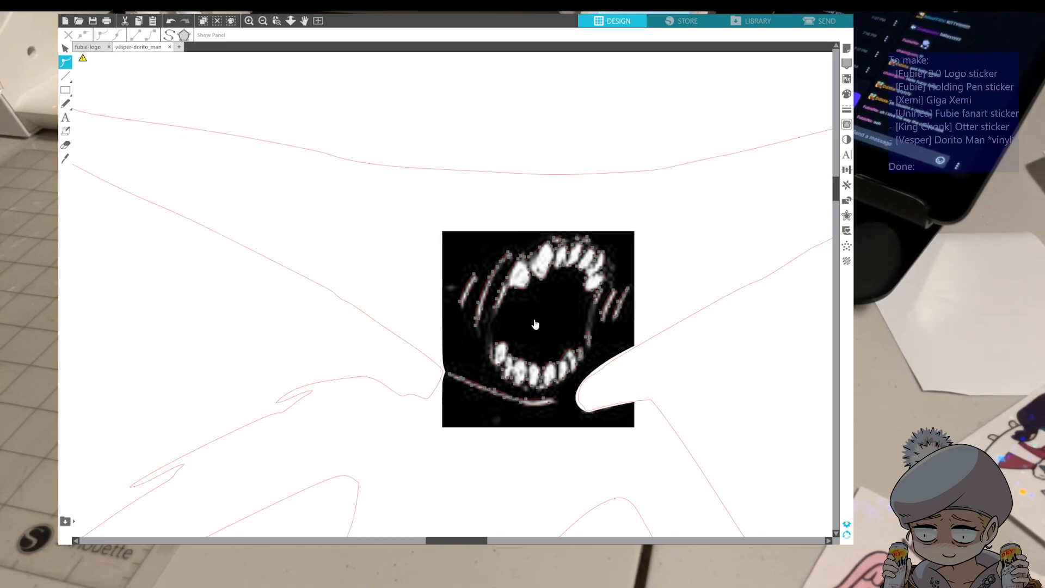
pyautogui.moveTo(535, 323); pyautogui.dragTo(799, 359)
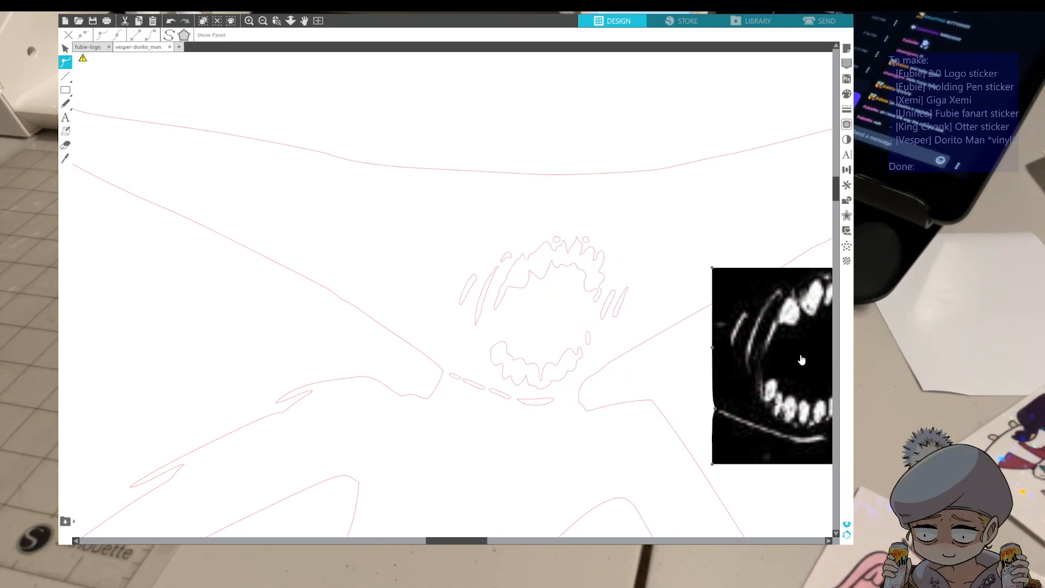
pyautogui.moveTo(800, 355)
pyautogui.mouseDown()
pyautogui.moveTo(339, 283)
pyautogui.moveTo(310, 303)
pyautogui.moveTo(330, 304)
pyautogui.mouseUp()
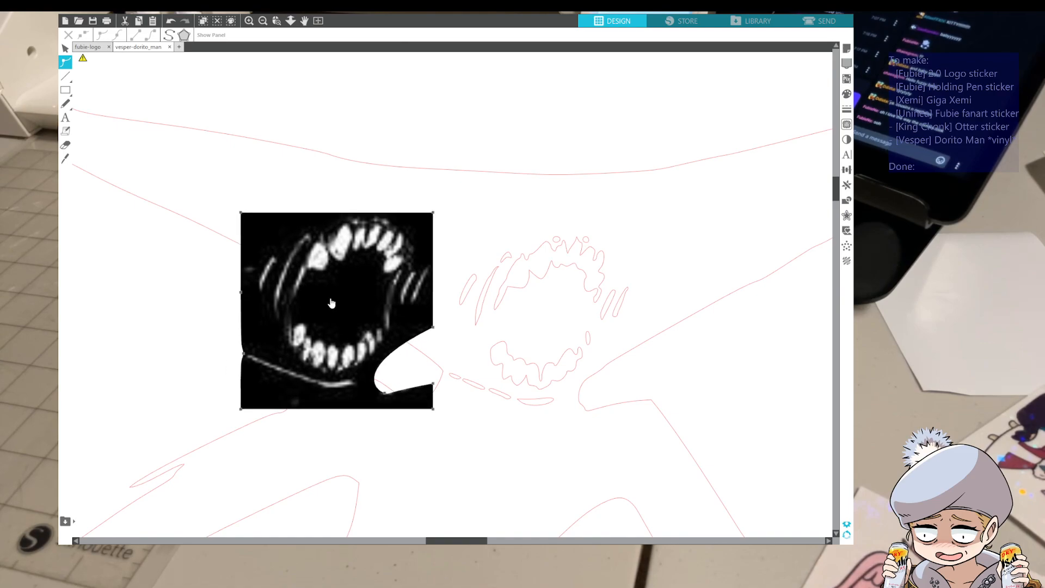
# Open the mouth trace for point editing and delete the three small fragments of the broken line below the teeth
pyautogui.click(520, 404)
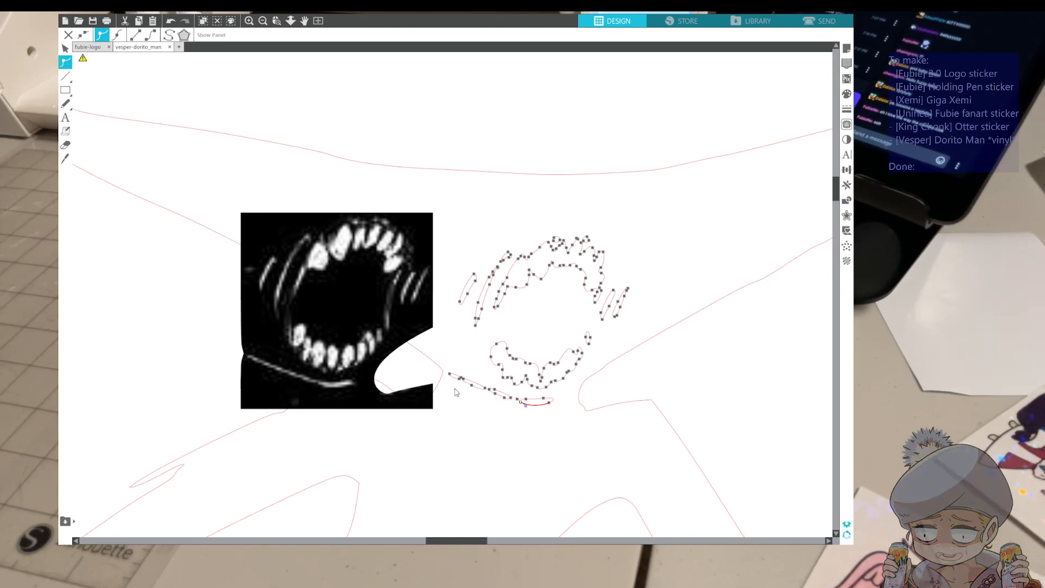
pyautogui.click(495, 391)
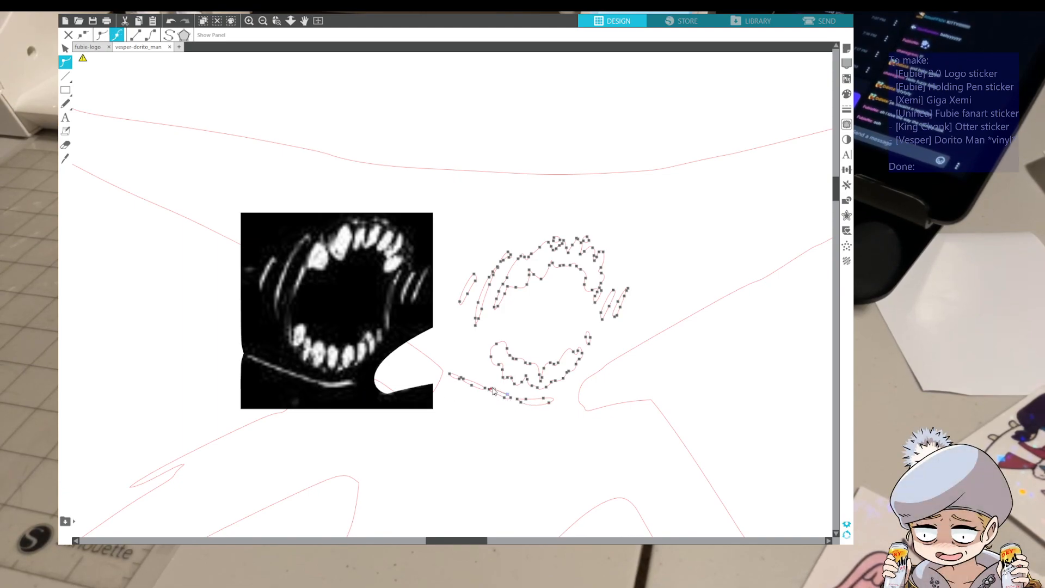
pyautogui.press('Delete')
pyautogui.press('Delete')
pyautogui.press('Delete')
pyautogui.press('Delete')
pyautogui.click(485, 389)
pyautogui.press('Delete')
pyautogui.press('Delete')
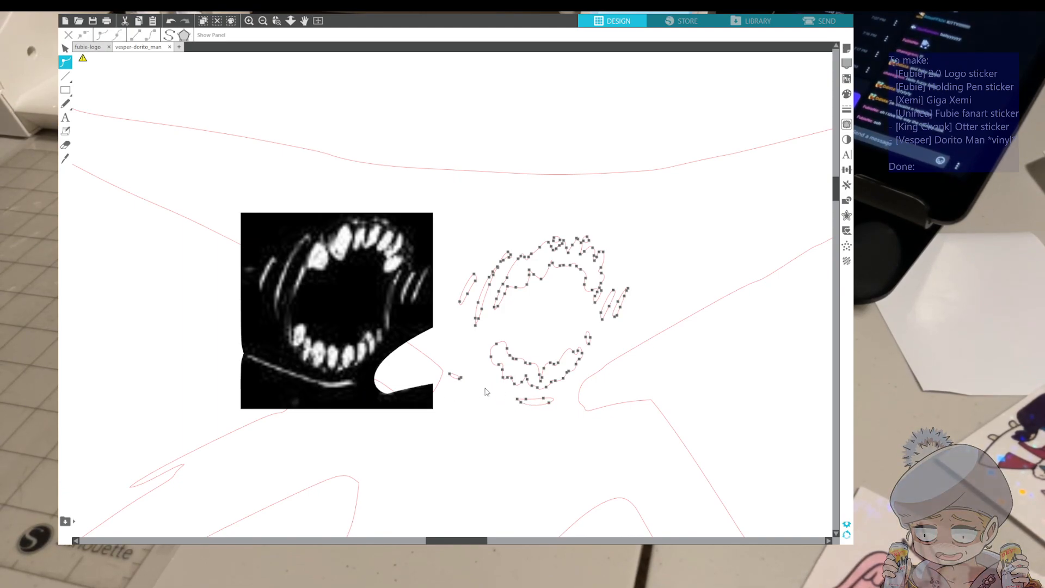
pyautogui.click(461, 378)
pyautogui.press('Delete')
pyautogui.press('Delete')
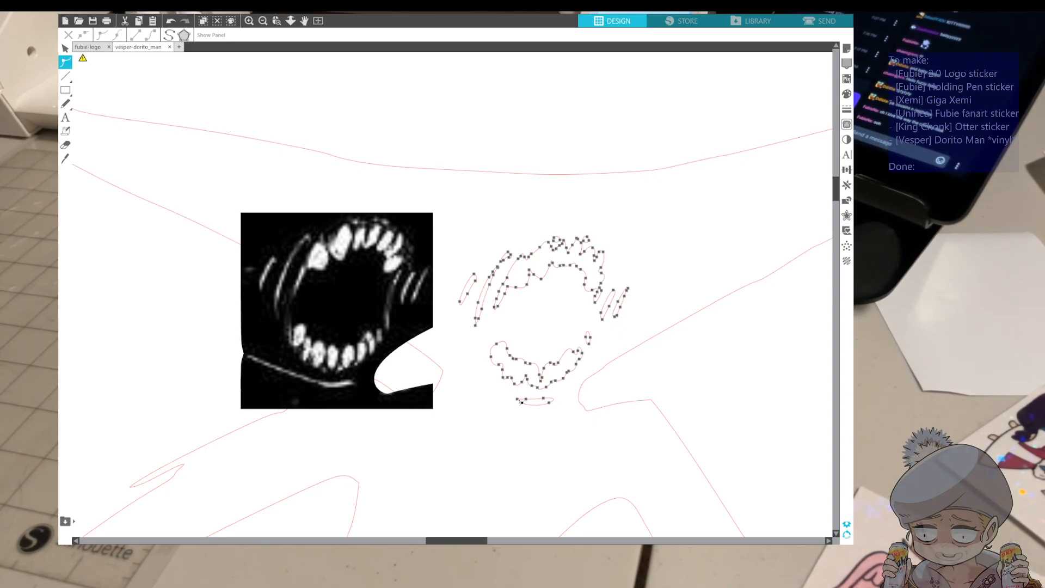
pyautogui.moveTo(518, 400); pyautogui.dragTo(449, 373)
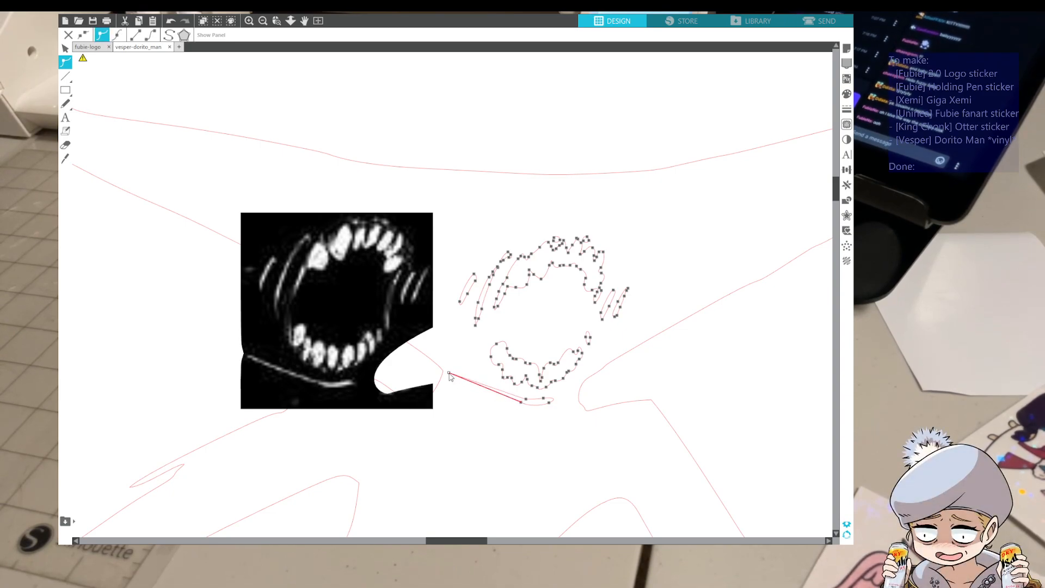
pyautogui.click(472, 388)
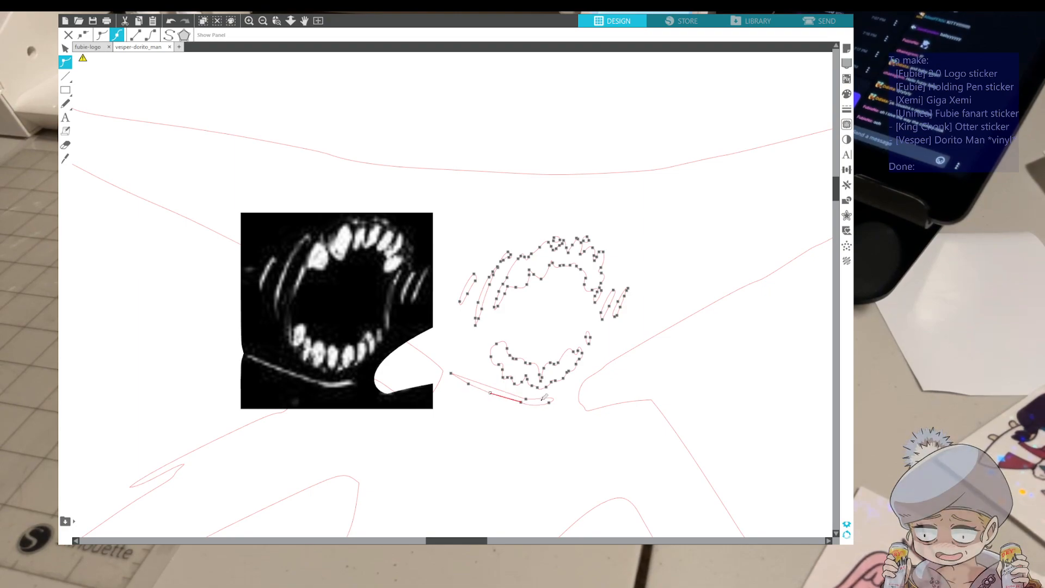
pyautogui.hotkey('ctrl', 'z')
pyautogui.hotkey('ctrl', 'z')
pyautogui.hotkey('ctrl', 'z')
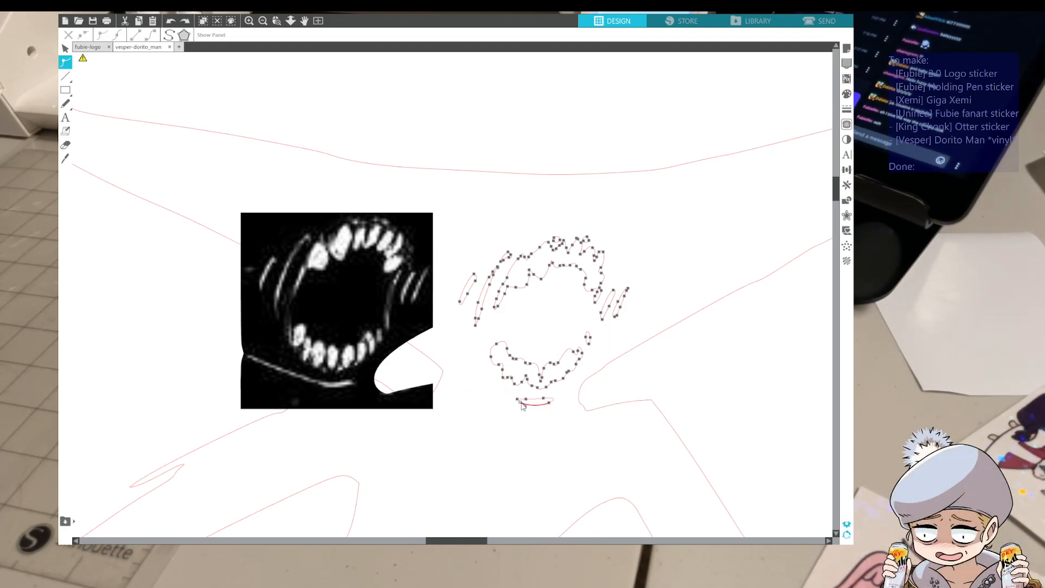
# Extend the line below the teeth by moving its inner end point outward, and adjust the neighbouring upper-edge points to follow the reference
pyautogui.moveTo(521, 404); pyautogui.dragTo(455, 385)
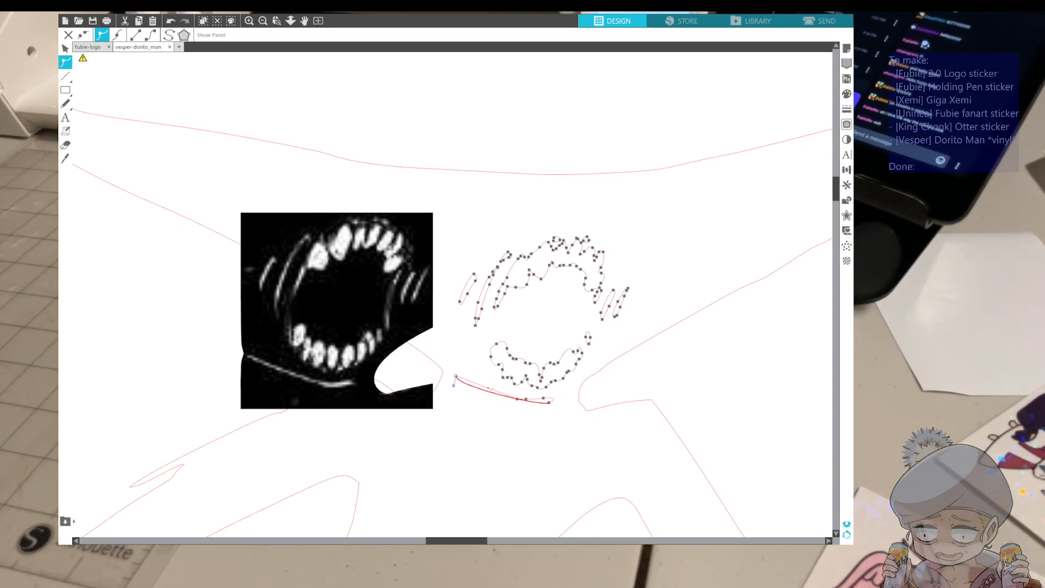
pyautogui.click(488, 389)
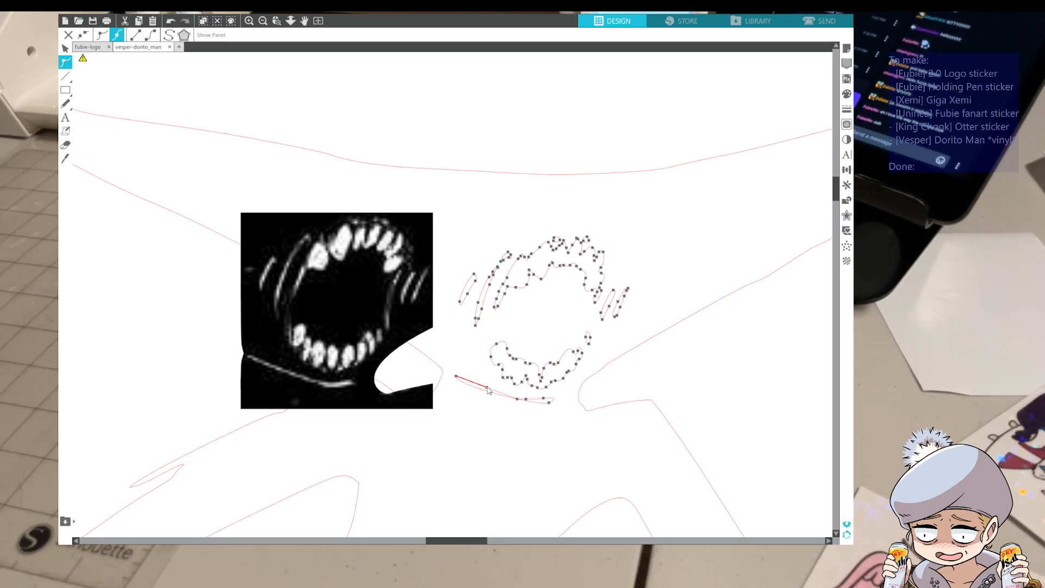
pyautogui.click(518, 399)
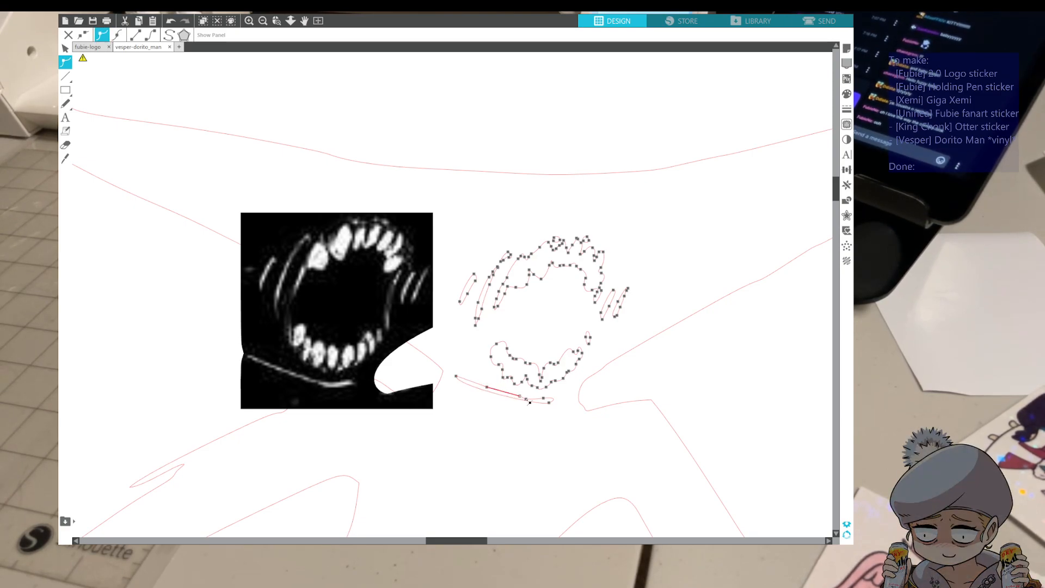
pyautogui.moveTo(526, 399); pyautogui.dragTo(530, 397)
pyautogui.click(529, 419)
# Reopen the mouth trace for point editing and shift the middle points on the upper edge of the line below the teeth
pyautogui.doubleClick(486, 390)
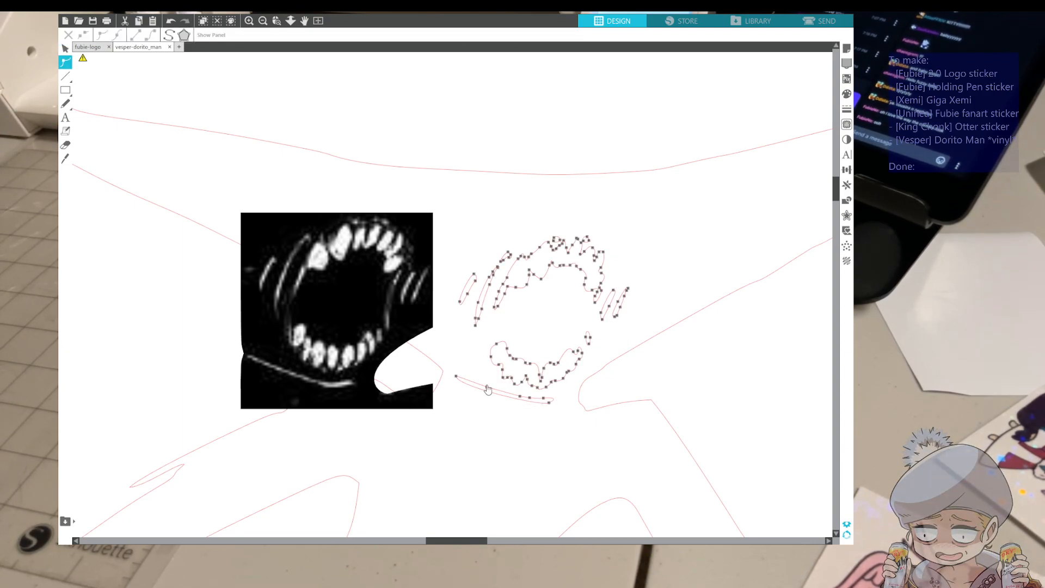
pyautogui.click(486, 387)
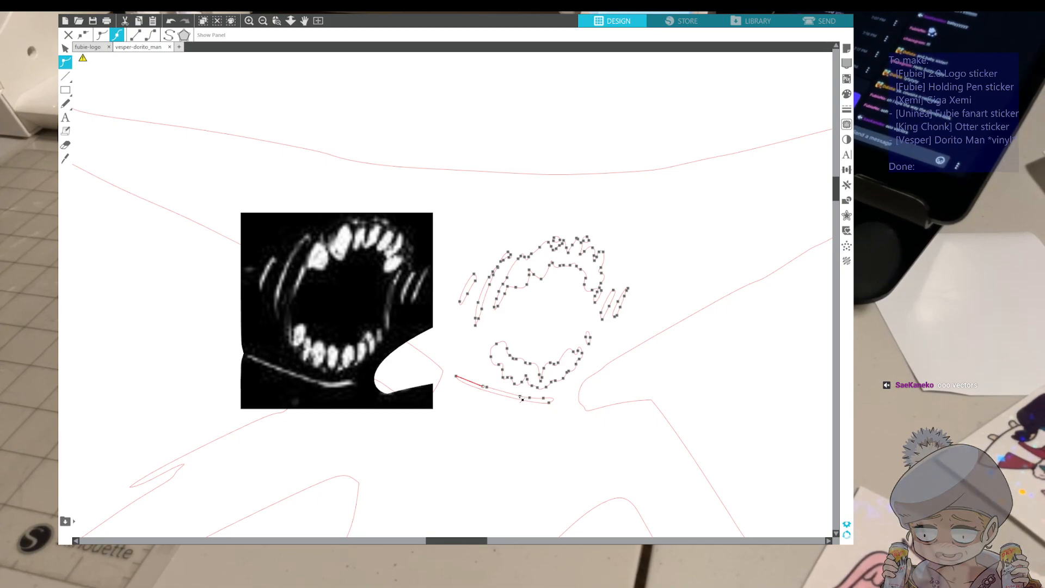
pyautogui.moveTo(521, 397); pyautogui.dragTo(506, 395)
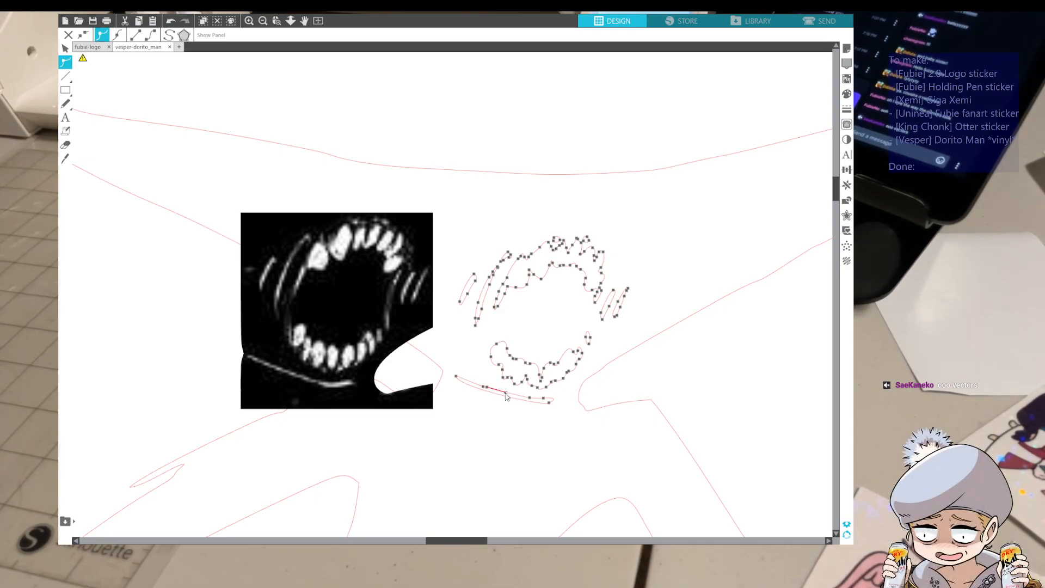
pyautogui.click(510, 407)
pyautogui.scroll(6, 509, 407)
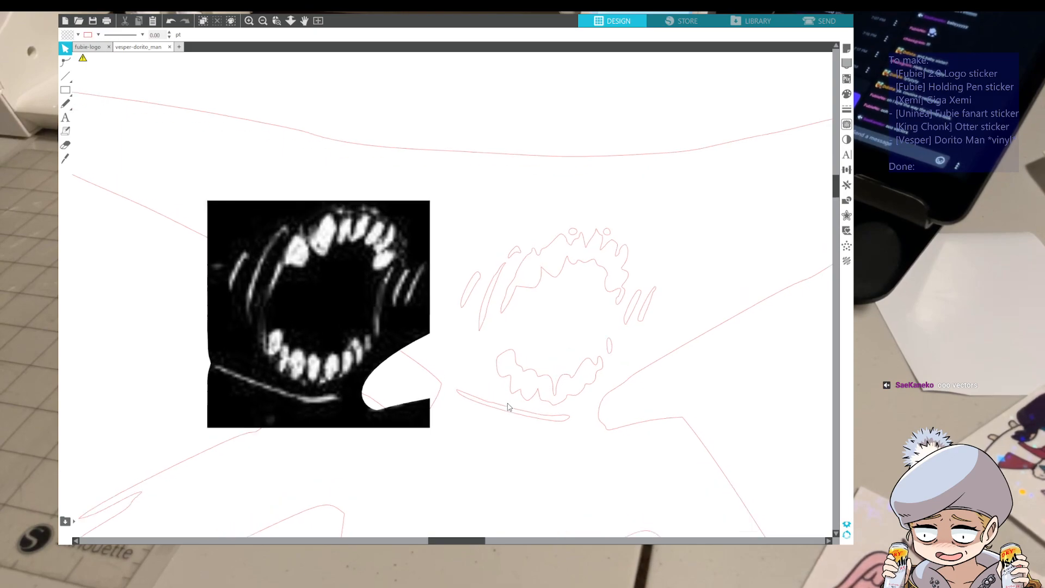
# Rework the upper-edge points of the line below the teeth, undoing unwanted shifts and adding a point near each end
pyautogui.scroll(-2, 510, 407)
pyautogui.doubleClick(553, 433)
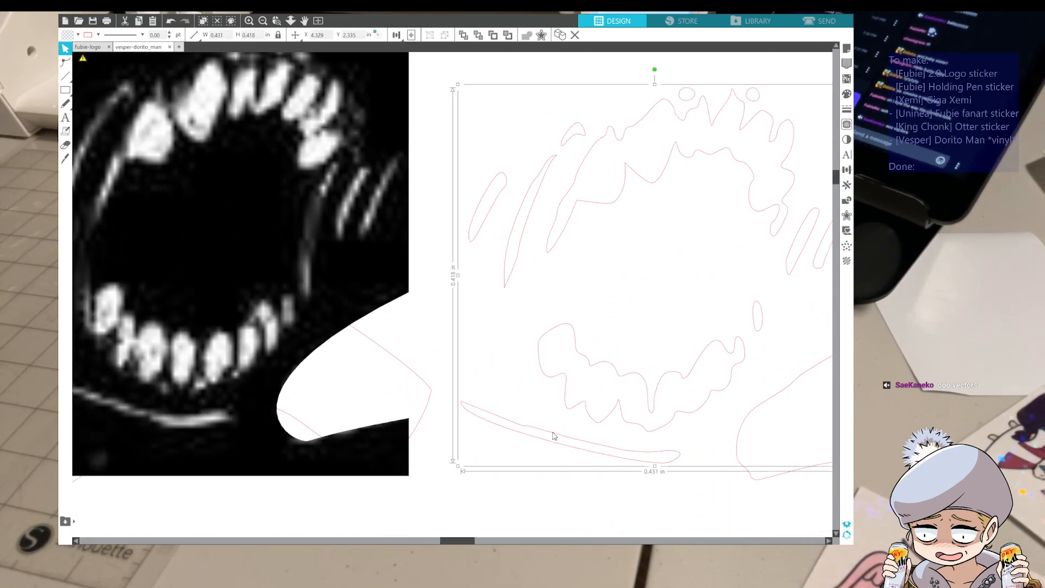
pyautogui.click(530, 428)
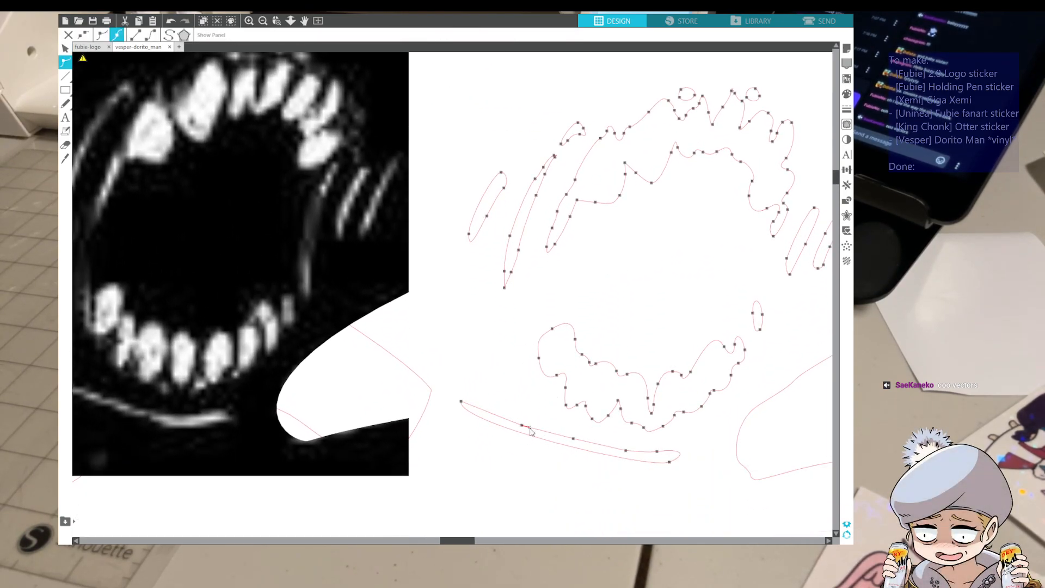
pyautogui.hotkey('ctrl', 'z')
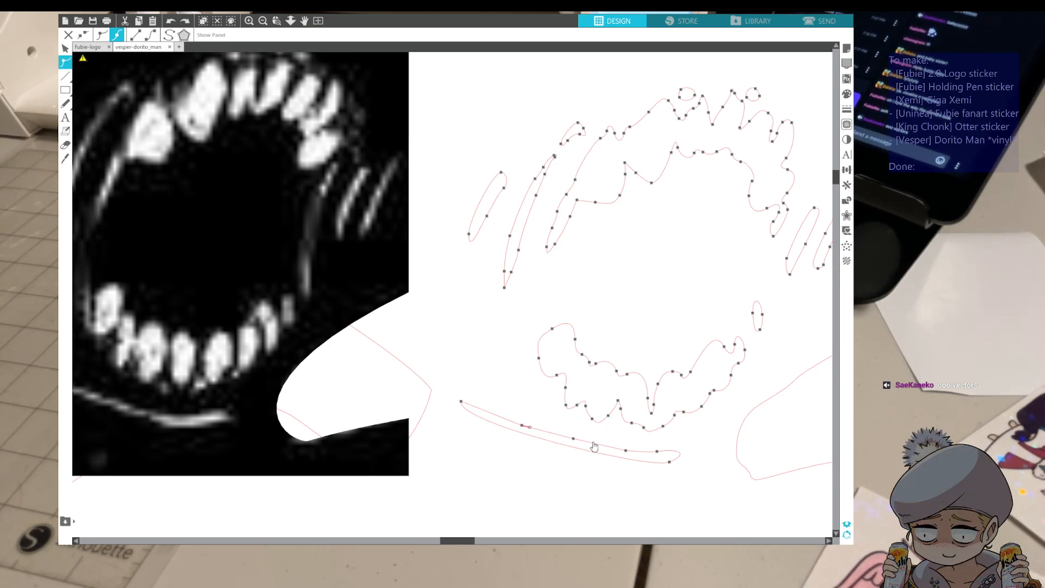
pyautogui.click(631, 451)
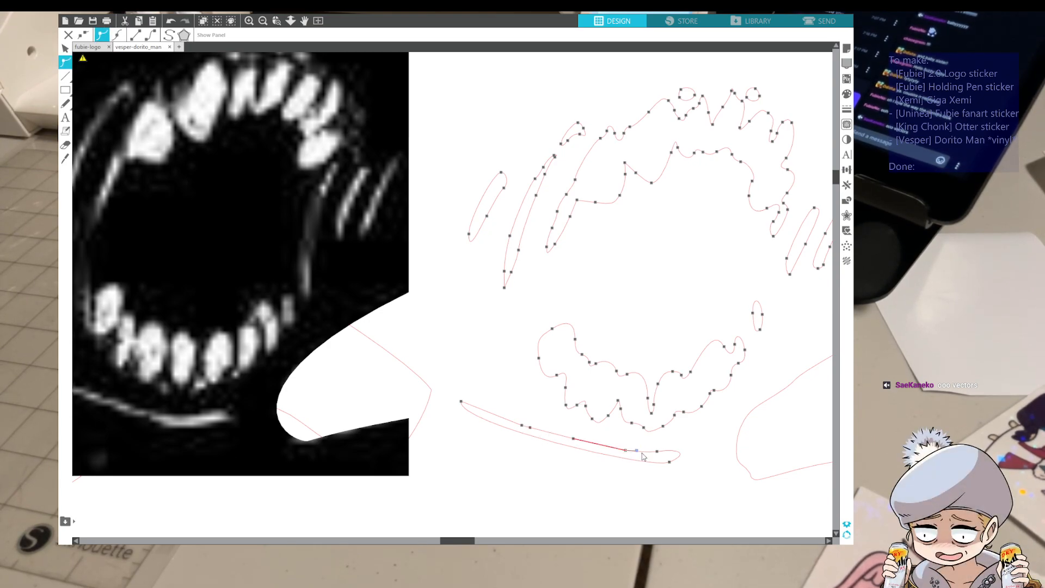
pyautogui.click(643, 453)
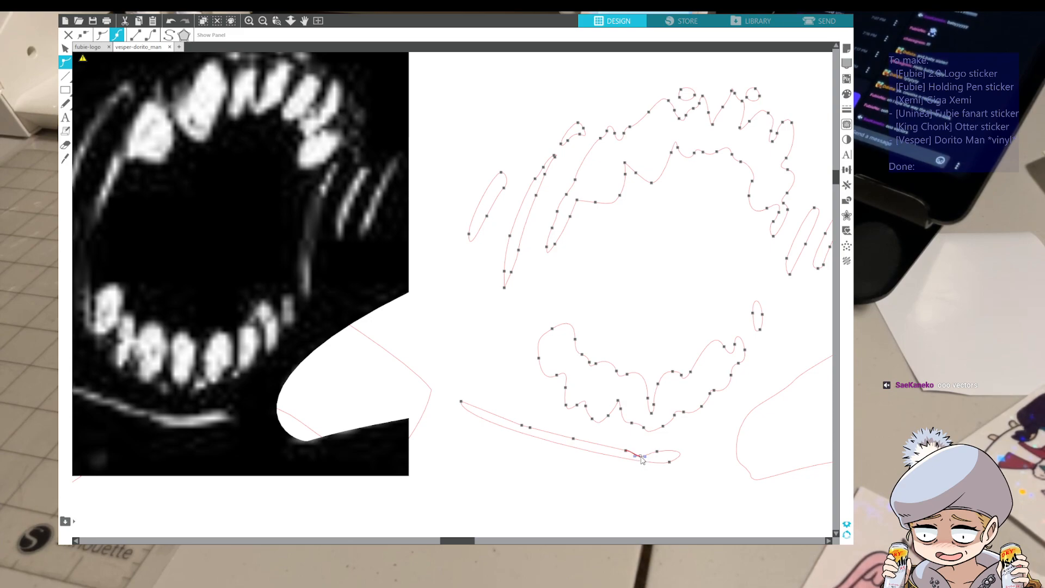
pyautogui.moveTo(670, 468); pyautogui.dragTo(653, 408)
pyautogui.hotkey('ctrl', 'z')
pyautogui.click(497, 416)
pyautogui.click(527, 411)
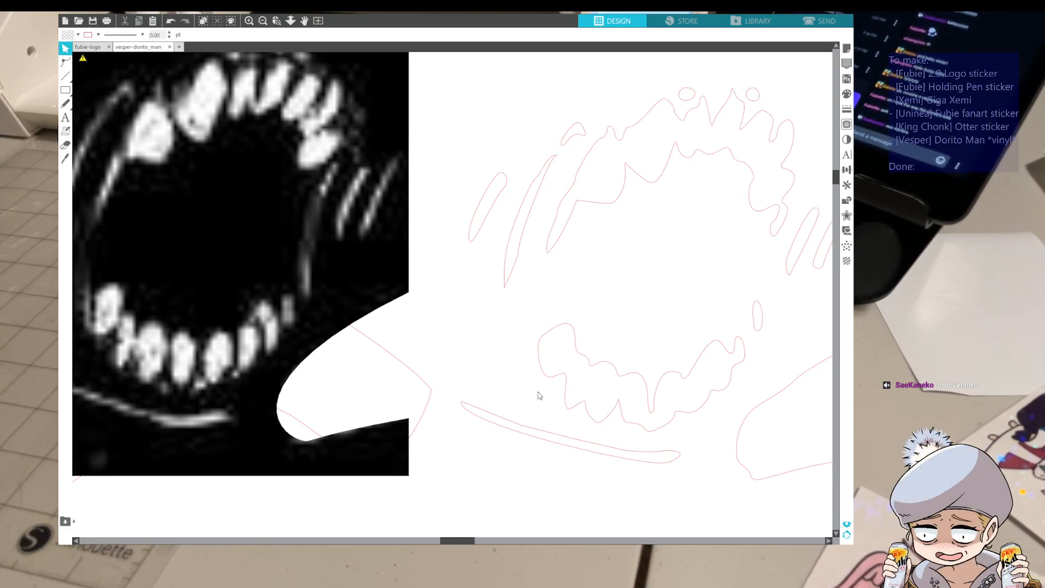
# Delete three middle points on the upper edge of the line below the teeth and respace the remaining ones into a smooth curve
pyautogui.doubleClick(531, 431)
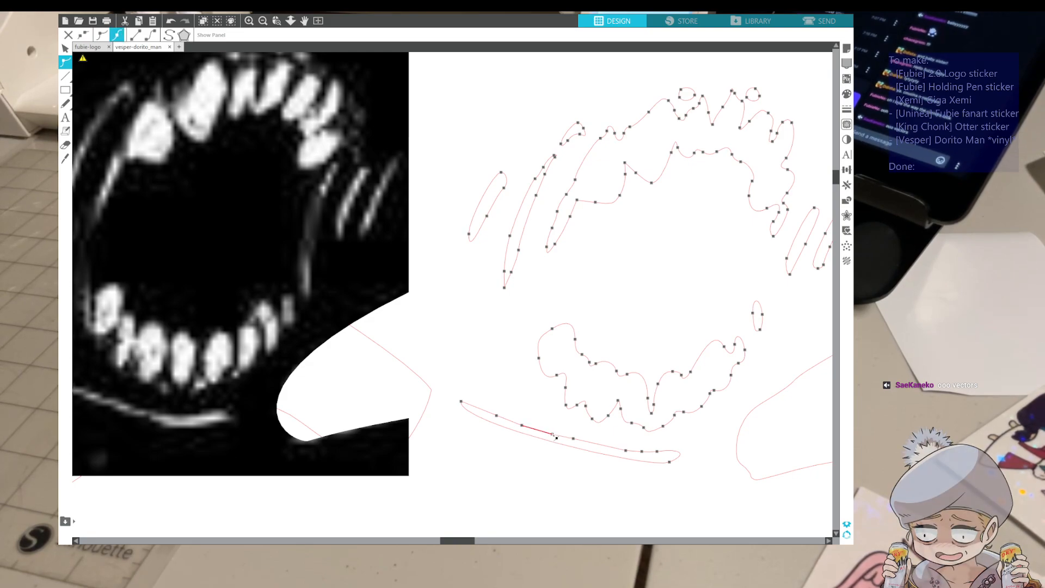
pyautogui.press('Delete')
pyautogui.press('Delete')
pyautogui.press('Delete')
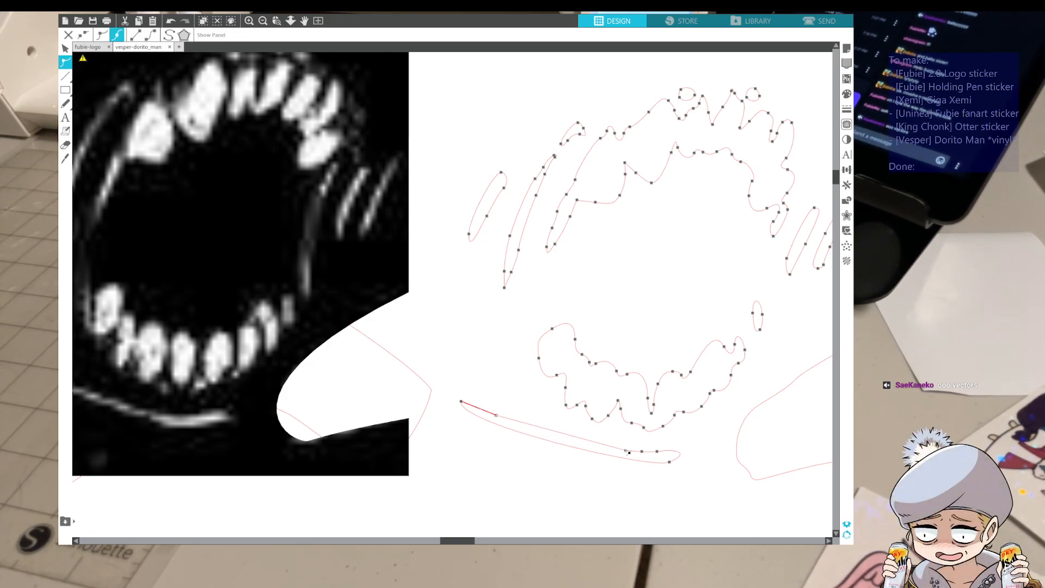
pyautogui.click(633, 452)
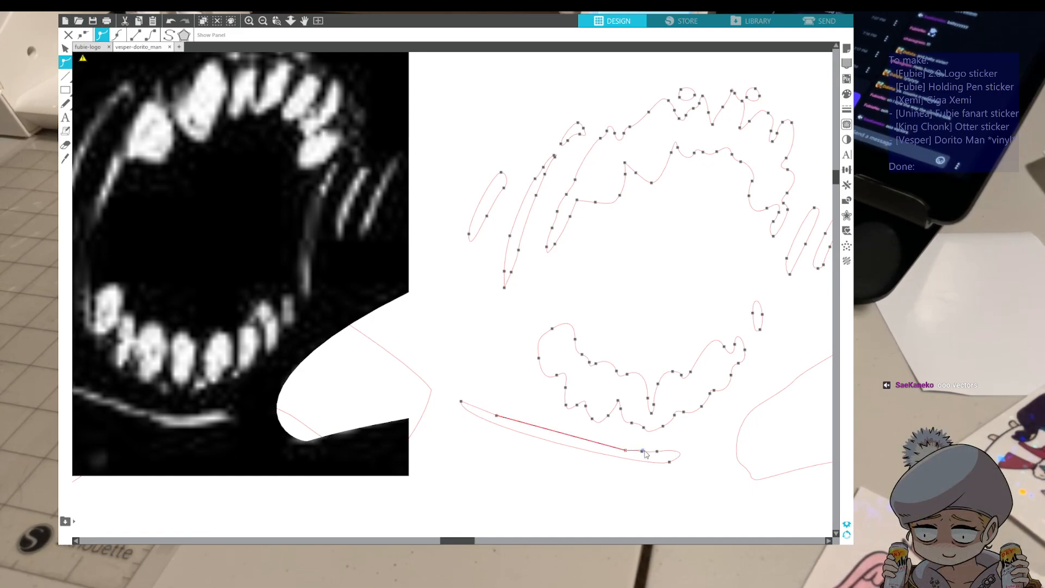
pyautogui.moveTo(645, 452); pyautogui.dragTo(611, 450)
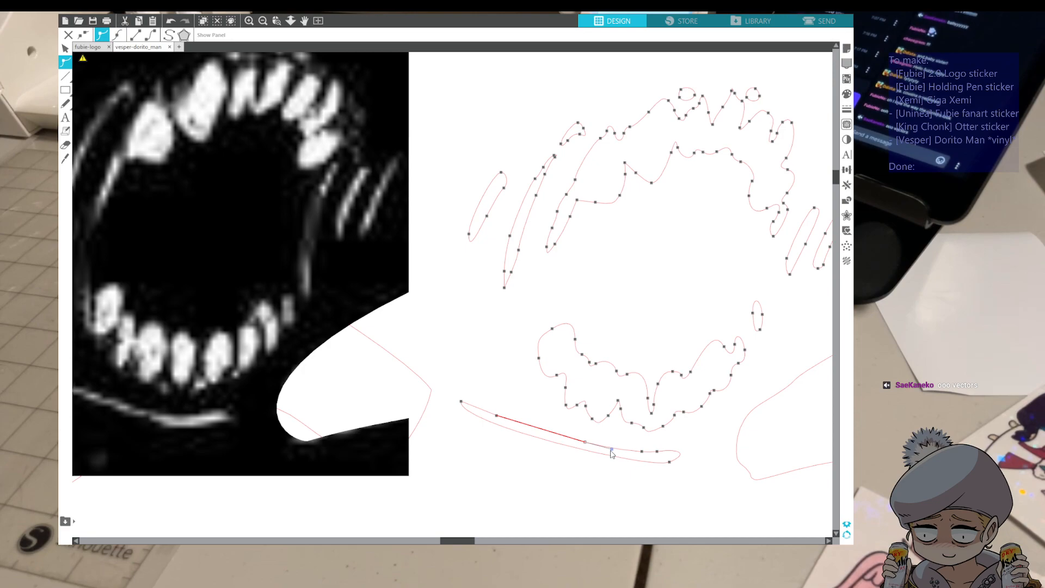
pyautogui.click(538, 430)
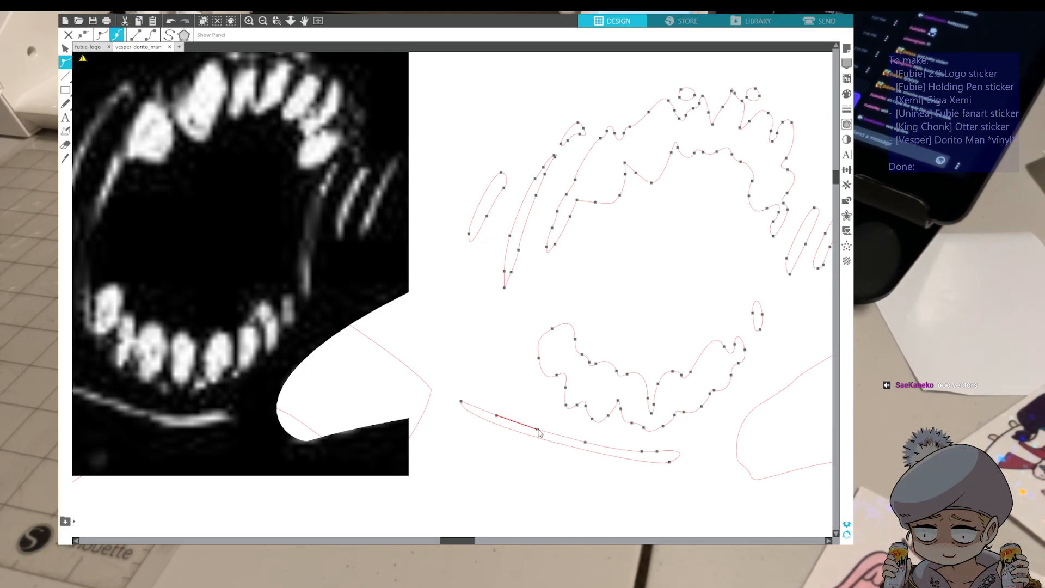
pyautogui.click(572, 422)
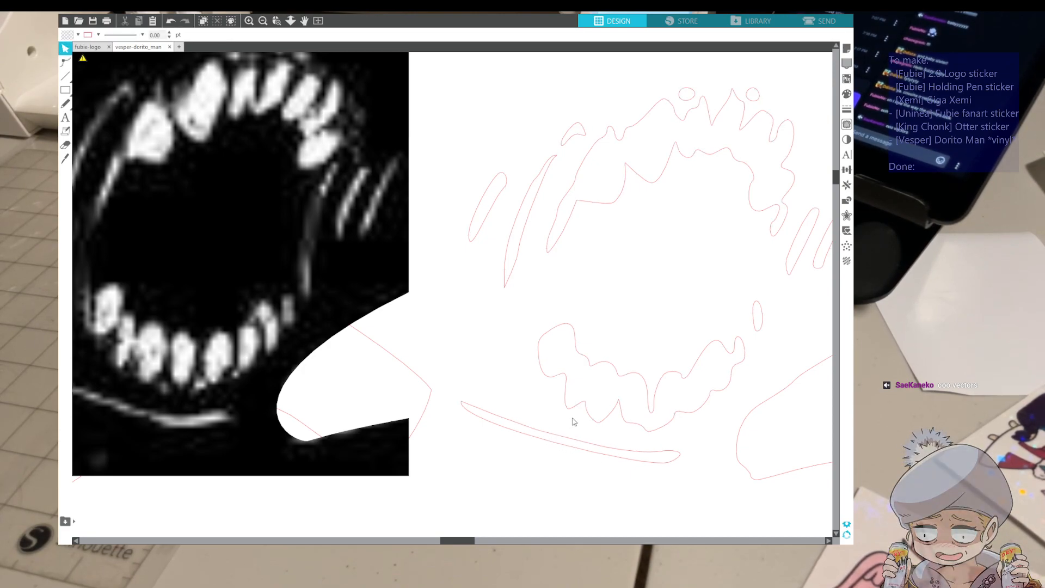
# Delete the stray loops from the mouth trace: one above the long slash, two above the upper teeth, and one beside the lower teeth
pyautogui.click(296, 442)
pyautogui.scroll(-3, 212, 363)
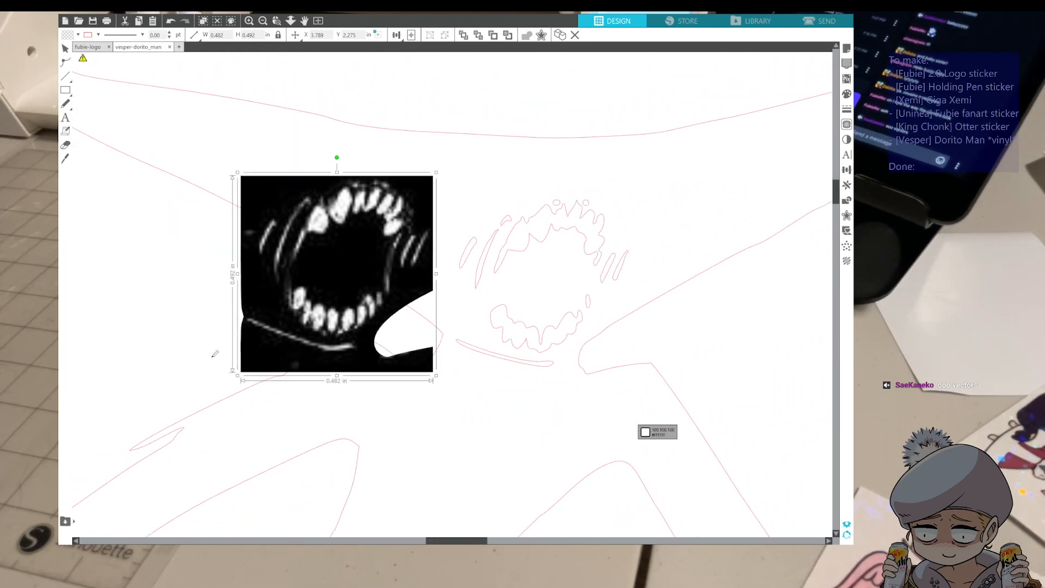
pyautogui.press('v')
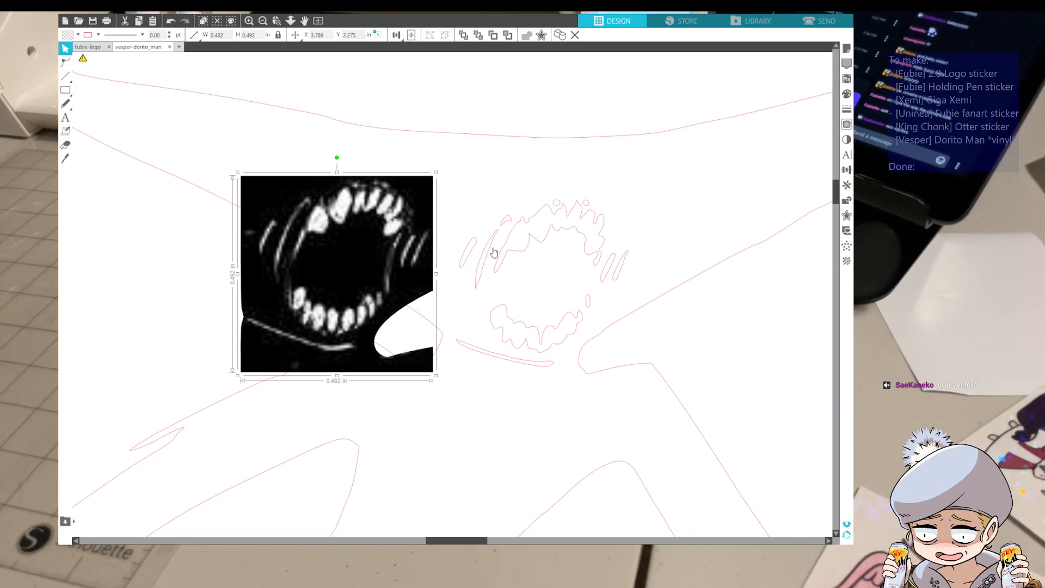
pyautogui.doubleClick(505, 225)
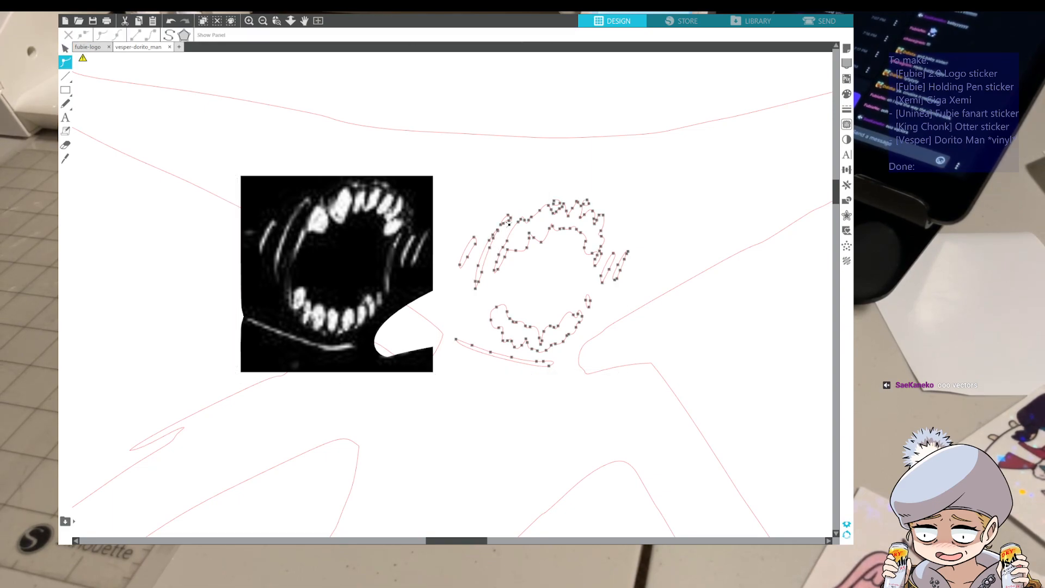
pyautogui.press('Delete')
pyautogui.click(555, 202)
pyautogui.press('Delete')
pyautogui.click(582, 204)
pyautogui.press('Delete')
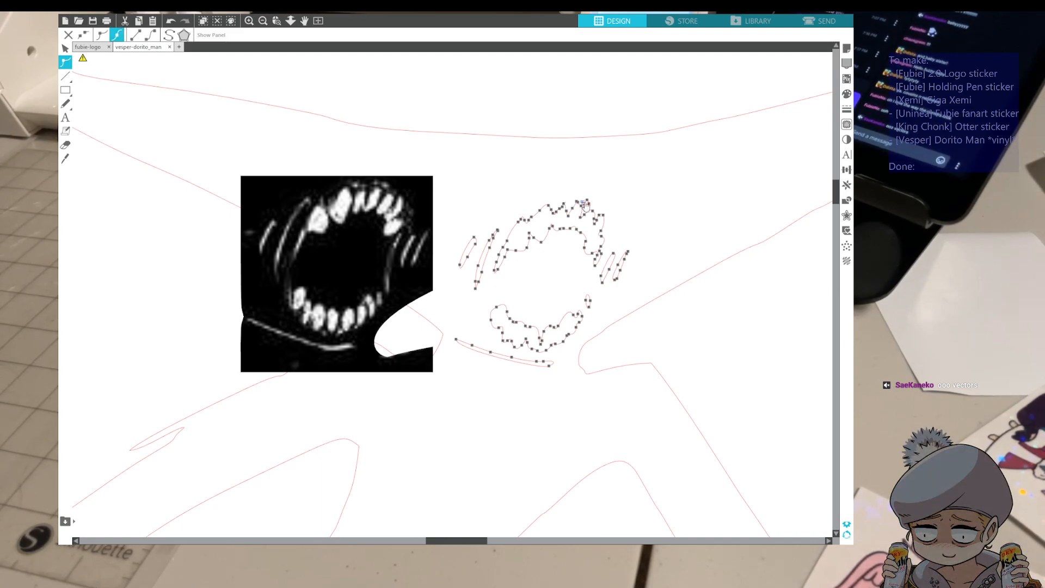
pyautogui.click(590, 299)
pyautogui.press('Delete')
pyautogui.click(553, 285)
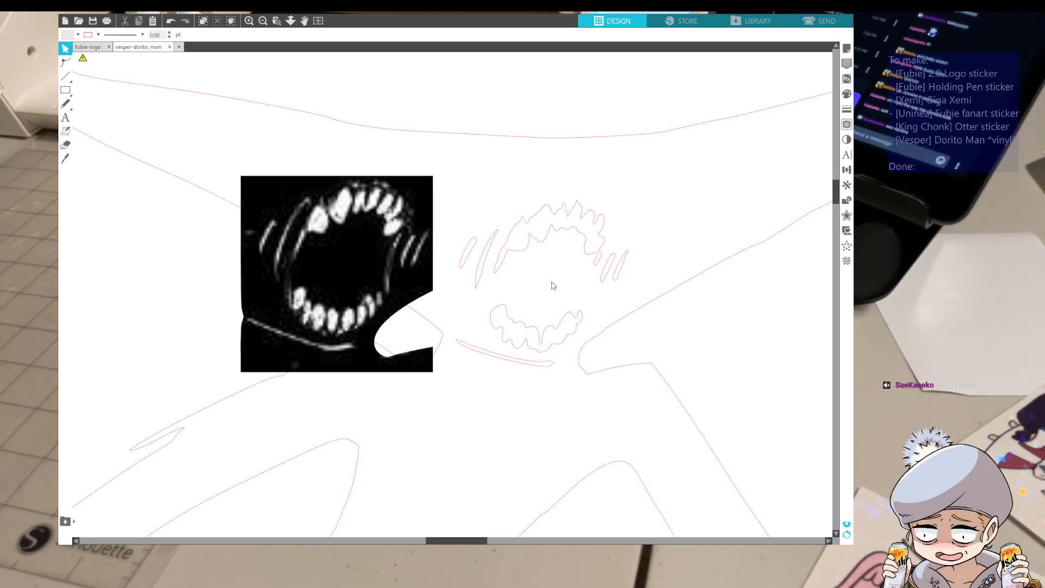
# Move the detached mouth image back into the square gap in the black figure's head
pyautogui.scroll(-8, 528, 279)
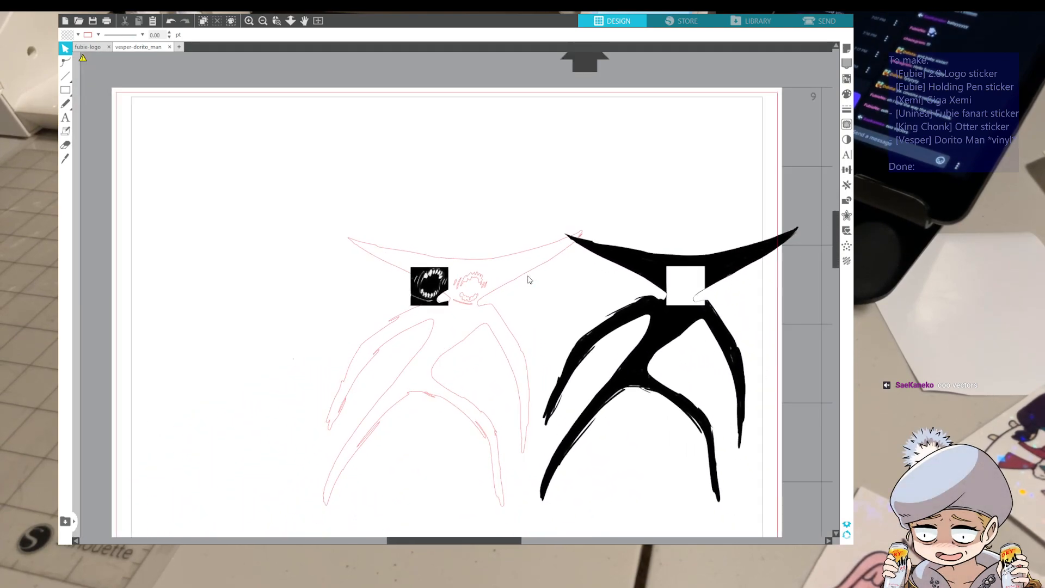
pyautogui.scroll(-2, 528, 279)
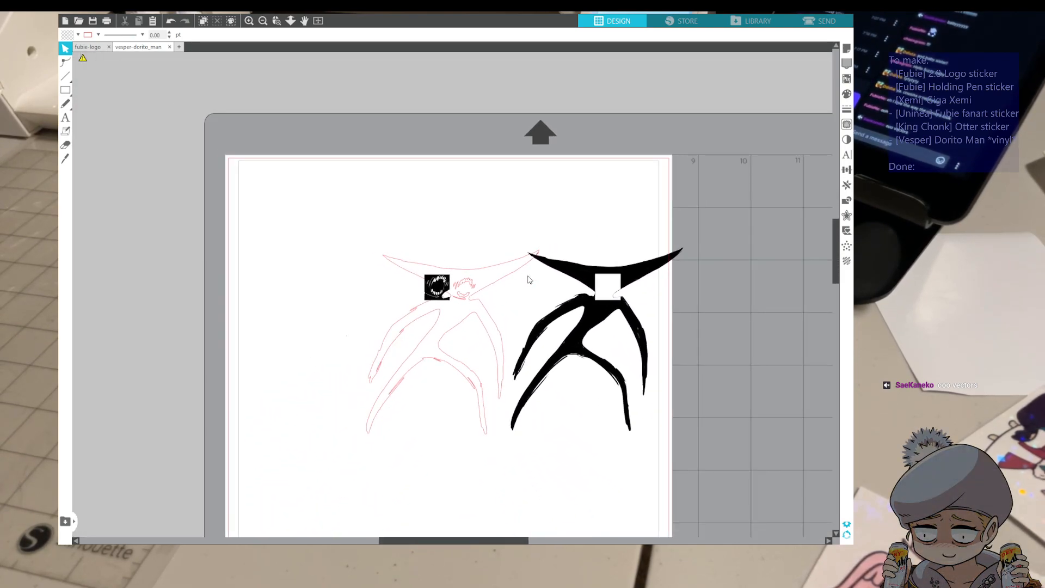
pyautogui.moveTo(442, 296); pyautogui.dragTo(609, 288)
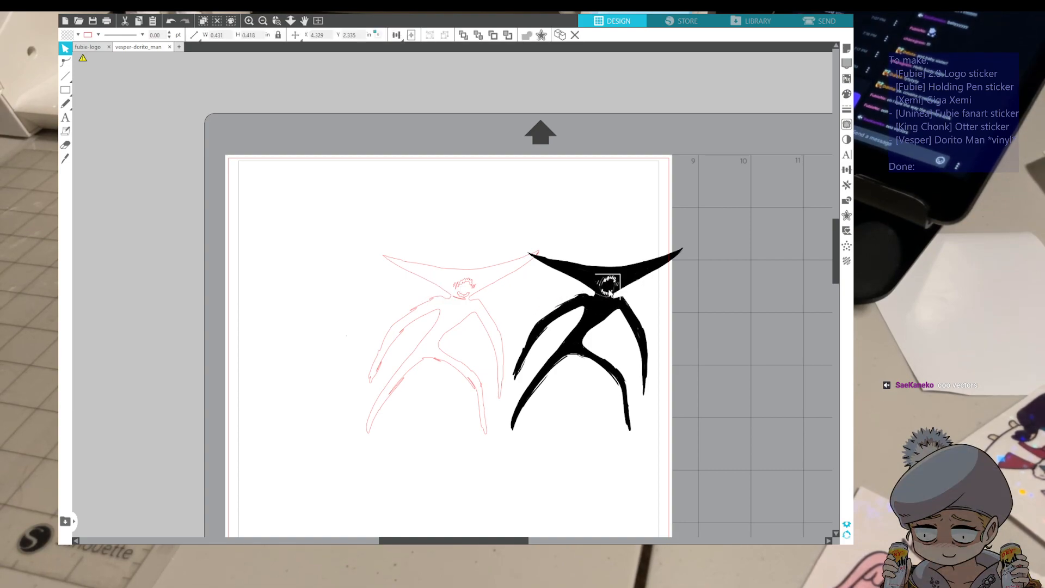
pyautogui.click(573, 251)
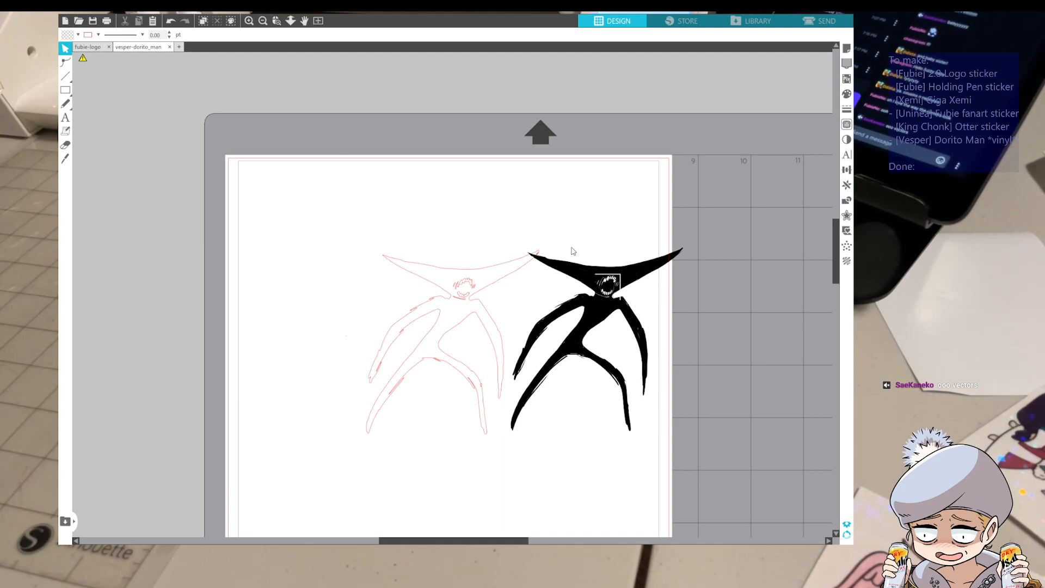
# Open the body outline for point editing and delete the tip point of the small spike on the outer edge of the right leg
pyautogui.scroll(-1, 417, 451)
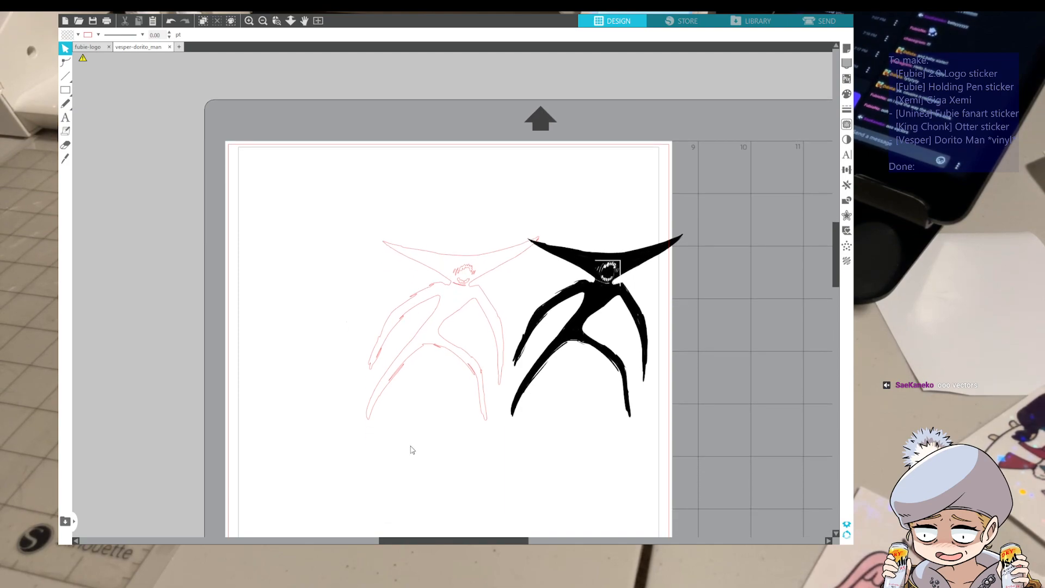
pyautogui.scroll(3, 411, 447)
pyautogui.scroll(-2, 517, 364)
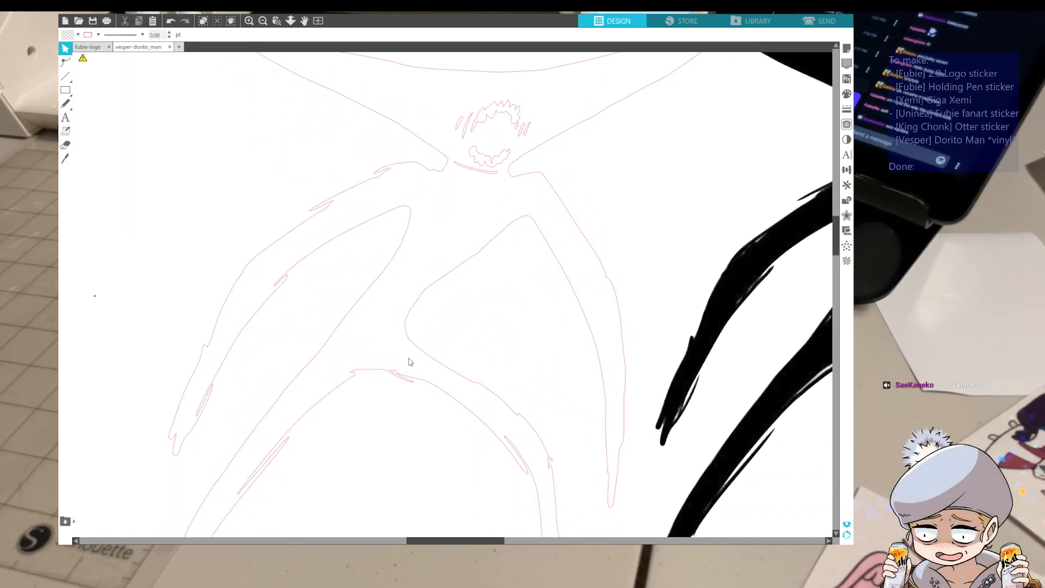
pyautogui.doubleClick(553, 463)
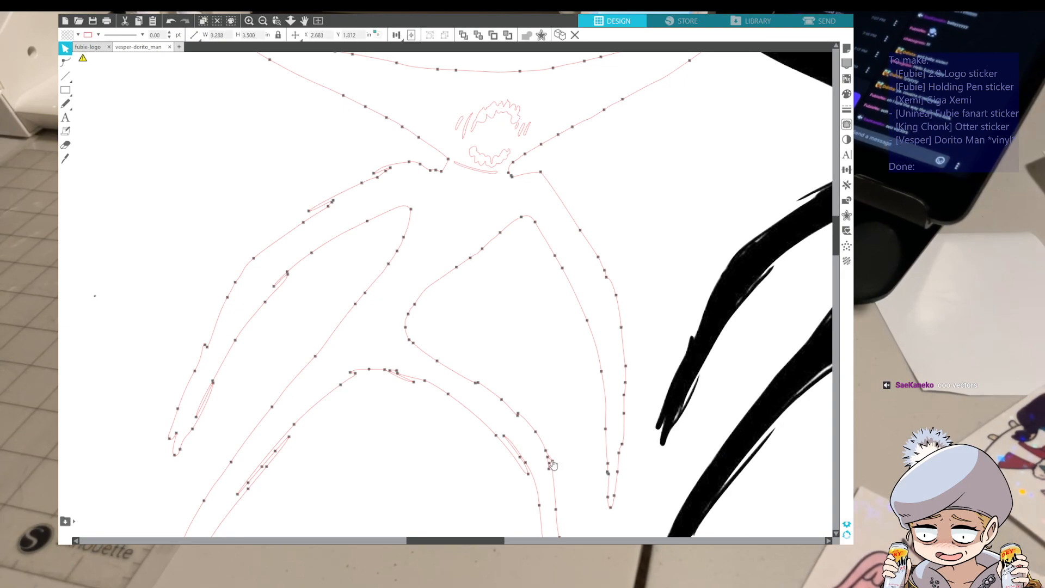
pyautogui.click(564, 467)
pyautogui.scroll(-2, 564, 470)
pyautogui.scroll(3, 555, 456)
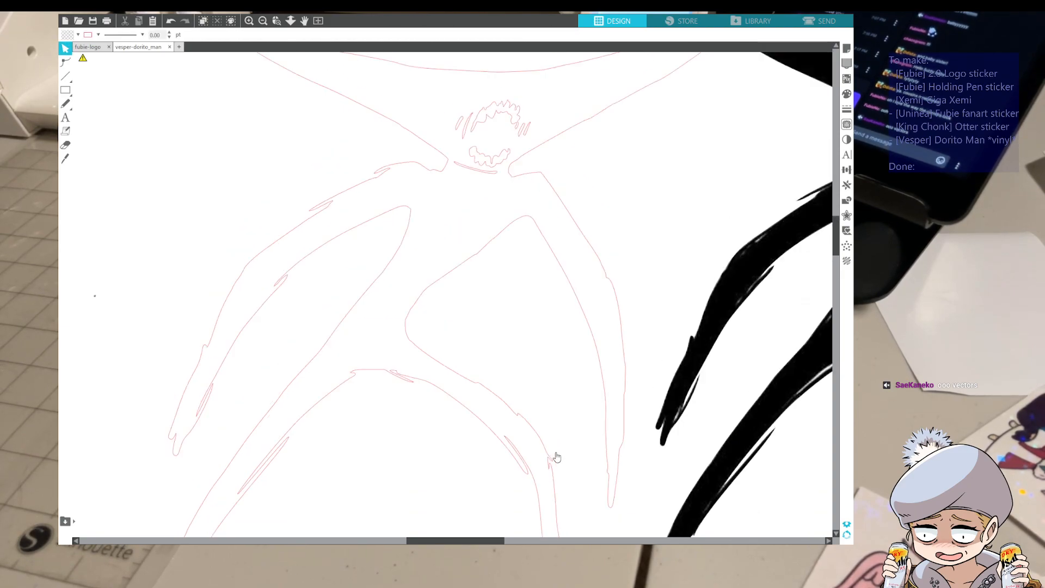
pyautogui.scroll(-2, 611, 327)
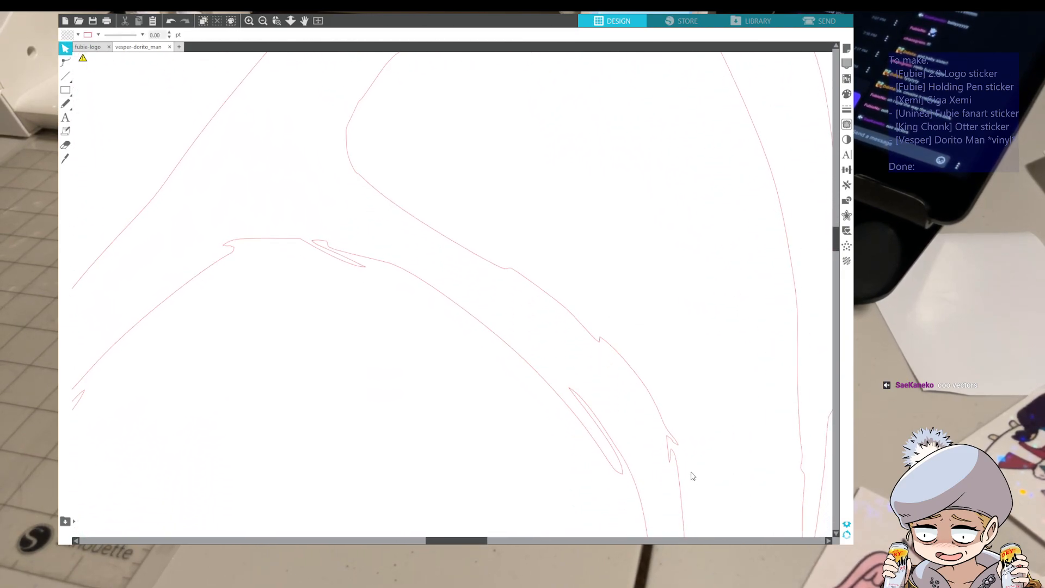
pyautogui.doubleClick(674, 444)
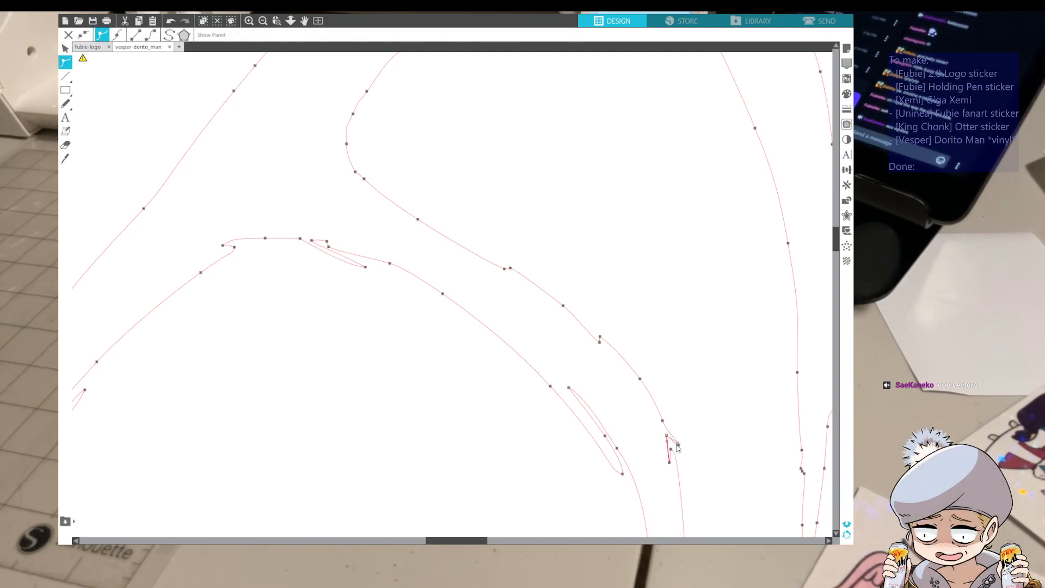
pyautogui.press('Delete')
pyautogui.click(693, 449)
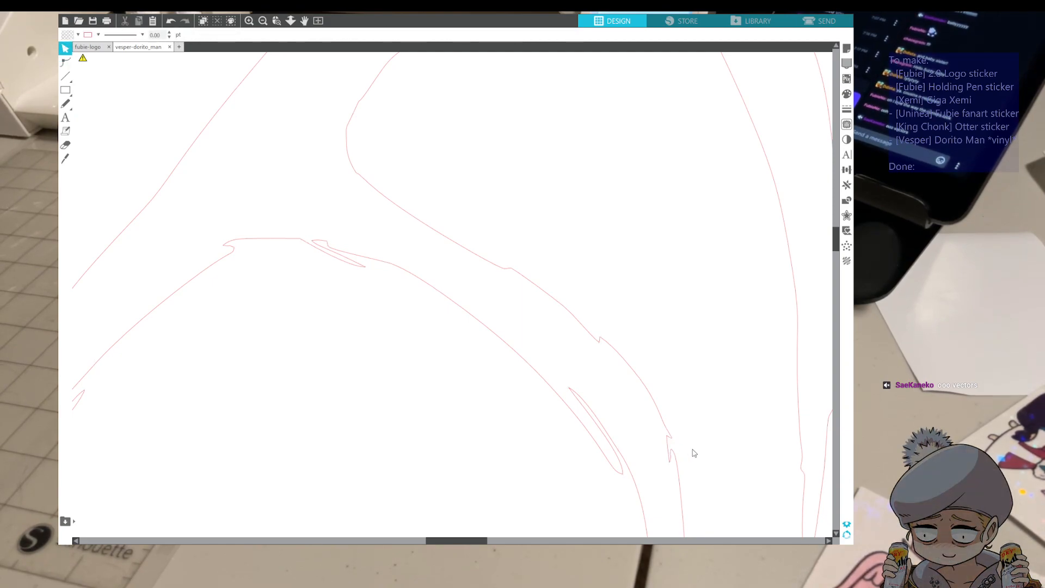
# Open the body outline for point editing and delete the tip point of the thin spike at the top of the arch between the legs
pyautogui.scroll(-1, 322, 347)
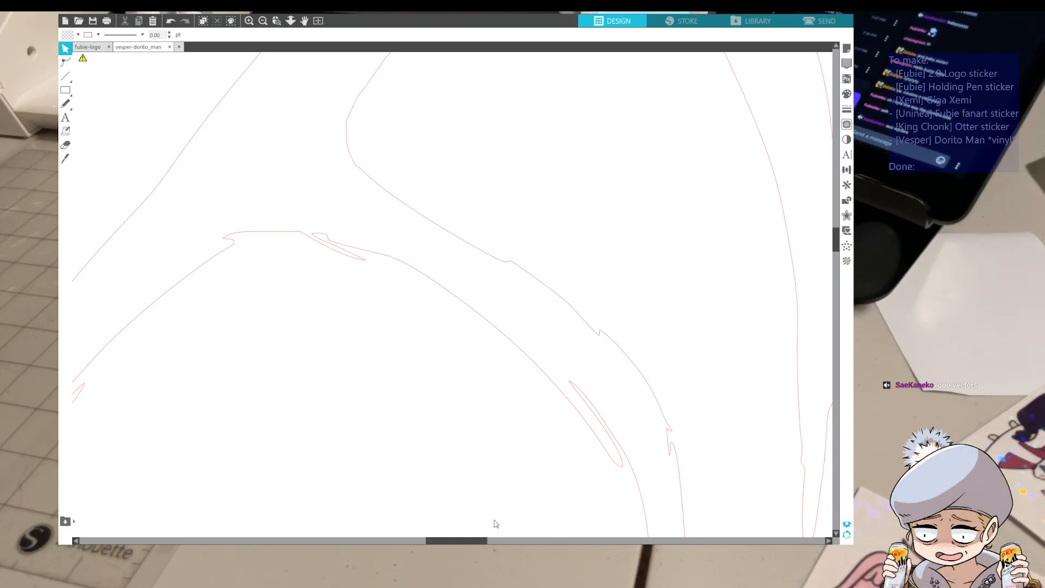
pyautogui.doubleClick(340, 255)
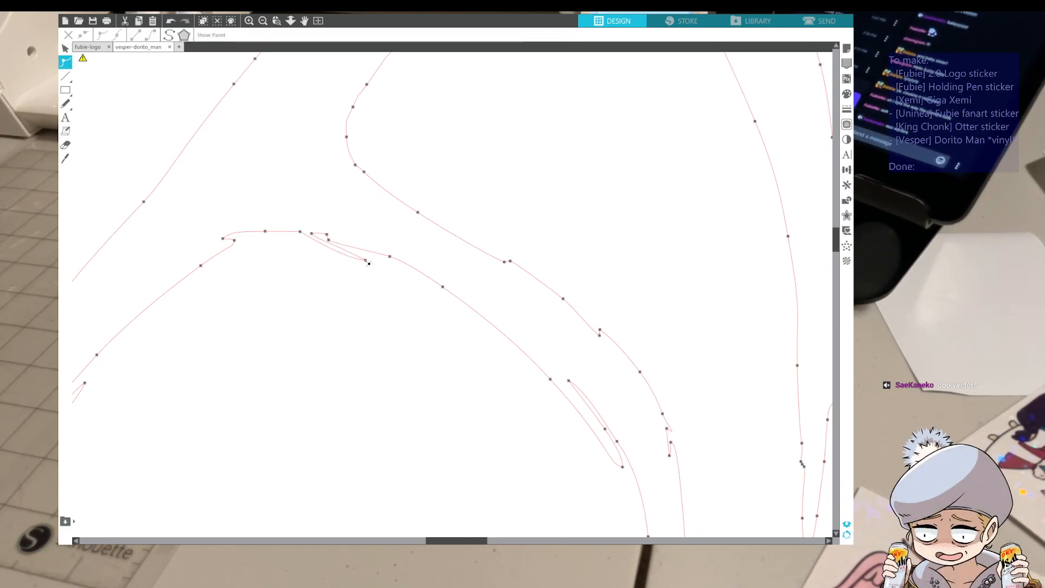
pyautogui.click(367, 262)
pyautogui.click(319, 244)
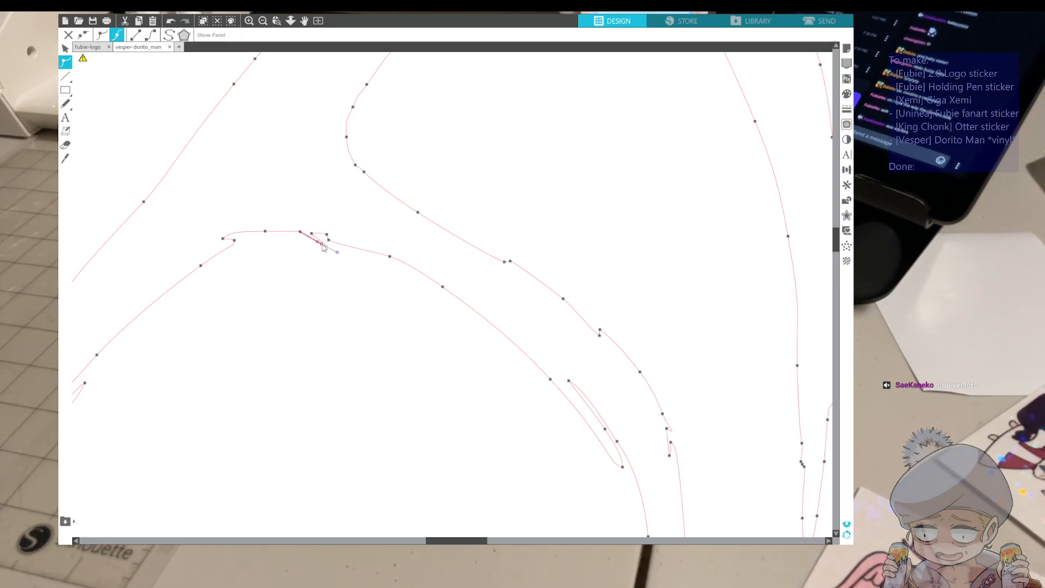
pyautogui.press('Delete')
pyautogui.click(312, 325)
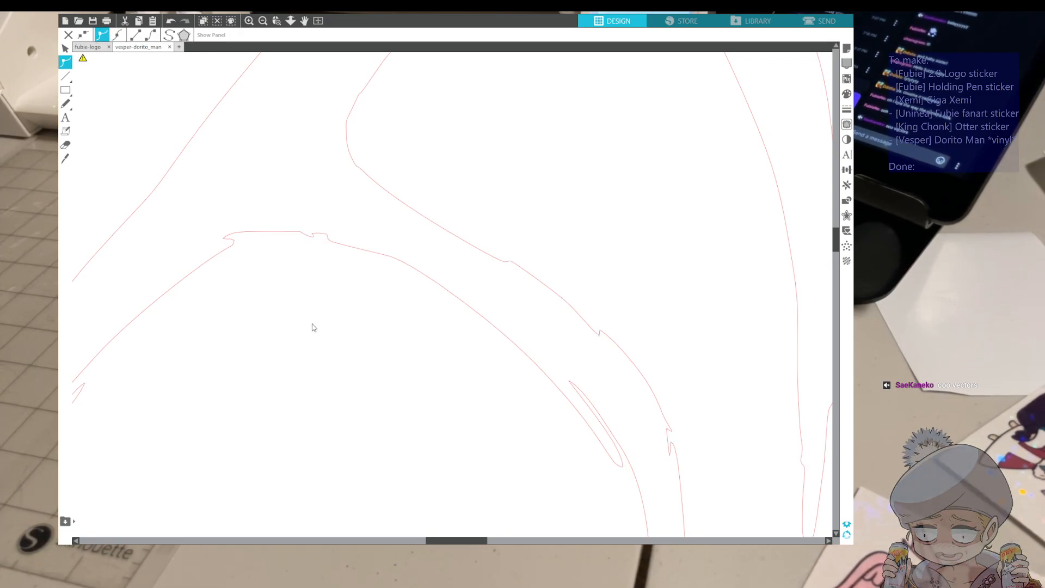
# Delete the end point of the long thin sliver on the inner edge of the left leg
pyautogui.moveTo(462, 541); pyautogui.dragTo(402, 539)
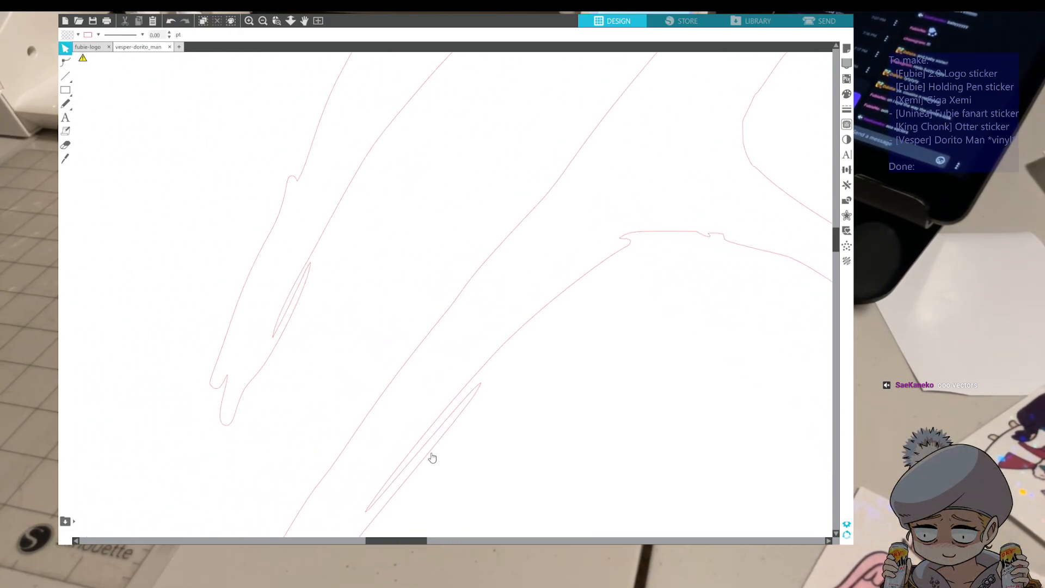
pyautogui.scroll(-3, 432, 402)
pyautogui.scroll(-1, 397, 338)
pyautogui.click(375, 296)
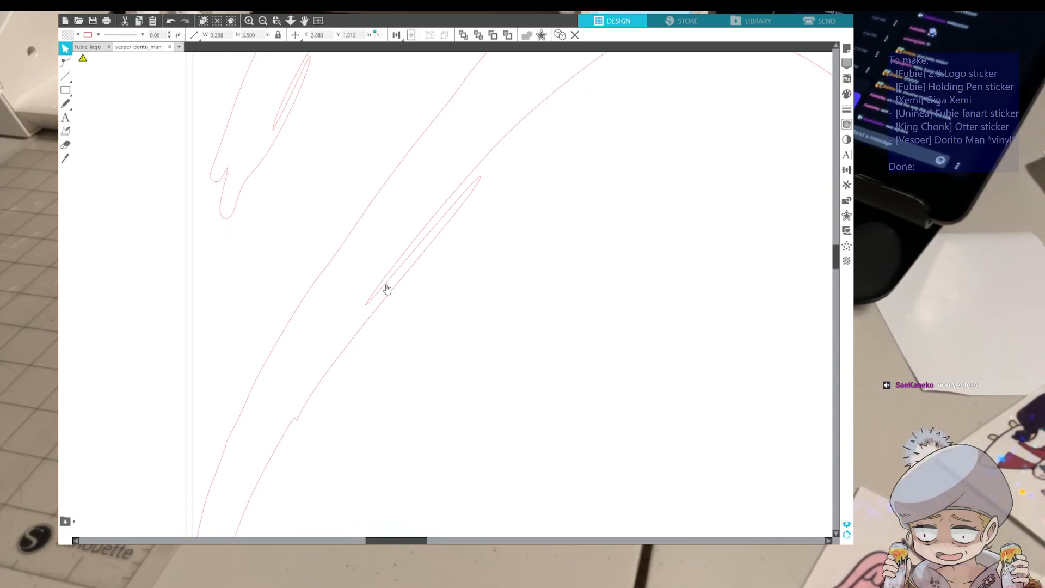
pyautogui.doubleClick(478, 182)
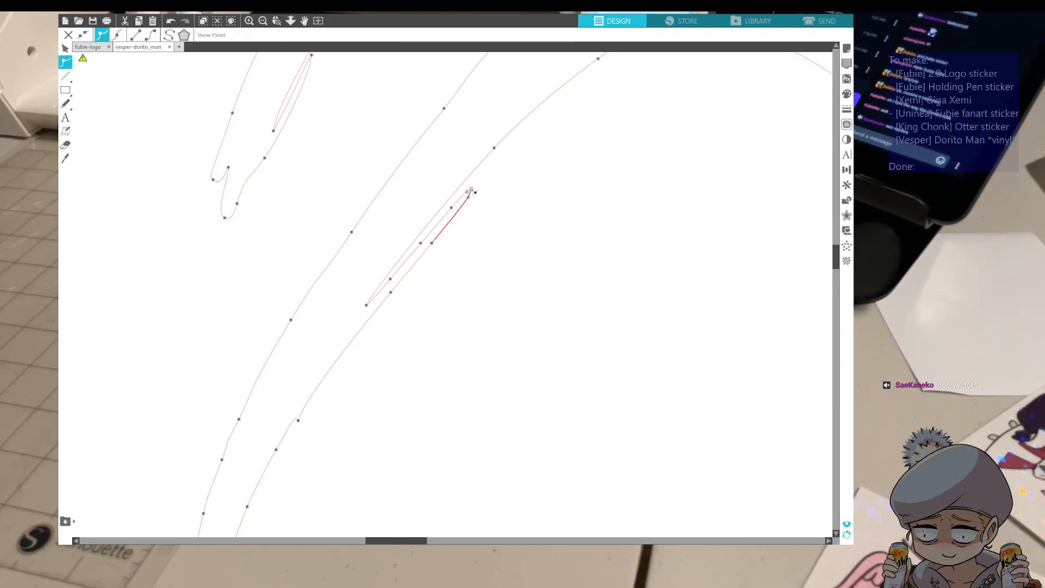
pyautogui.press('Delete')
pyautogui.click(453, 209)
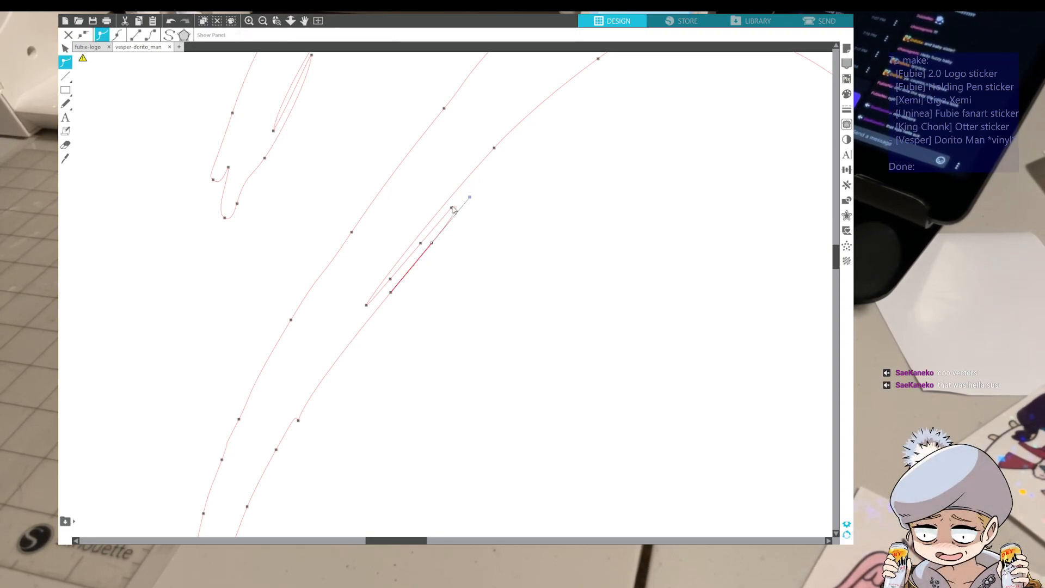
pyautogui.click(456, 264)
pyautogui.click(447, 219)
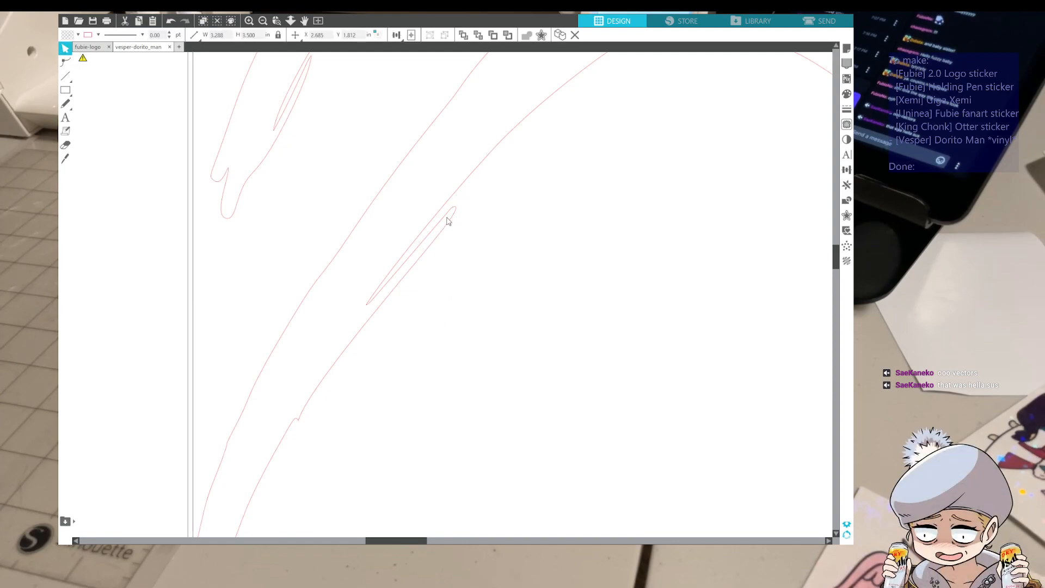
# Shorten the left leg's inner sliver further by removing its end points and adjusting the remaining tip point
pyautogui.doubleClick(454, 212)
pyautogui.click(453, 209)
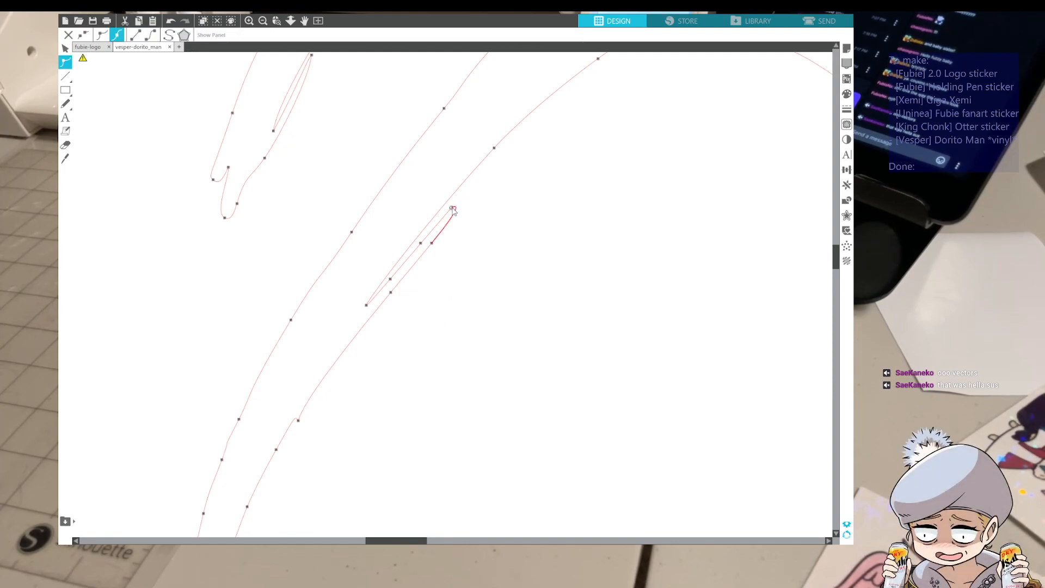
pyautogui.moveTo(450, 216); pyautogui.dragTo(436, 242)
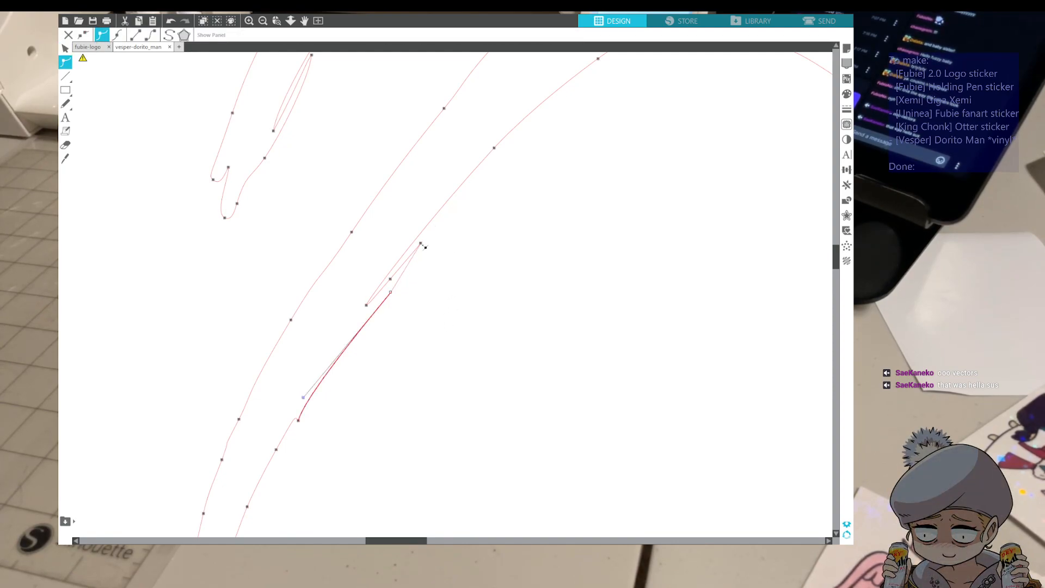
pyautogui.click(430, 266)
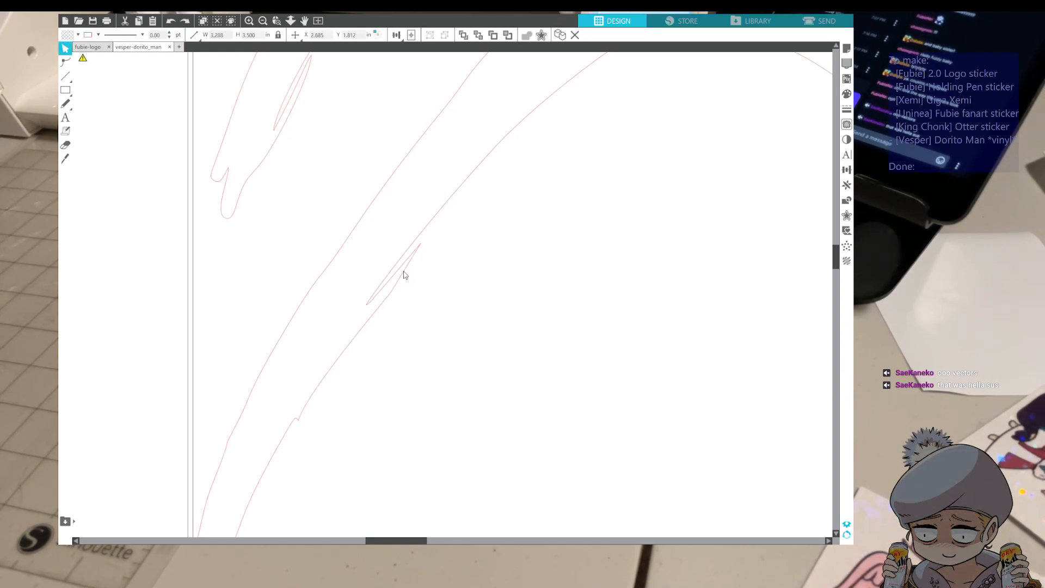
pyautogui.doubleClick(404, 274)
pyautogui.click(423, 248)
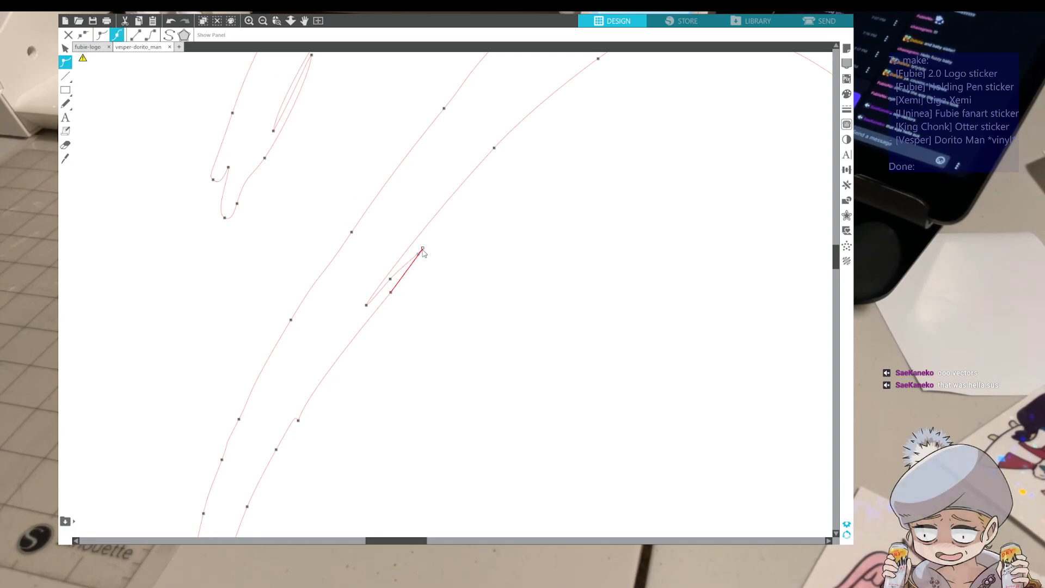
pyautogui.click(438, 281)
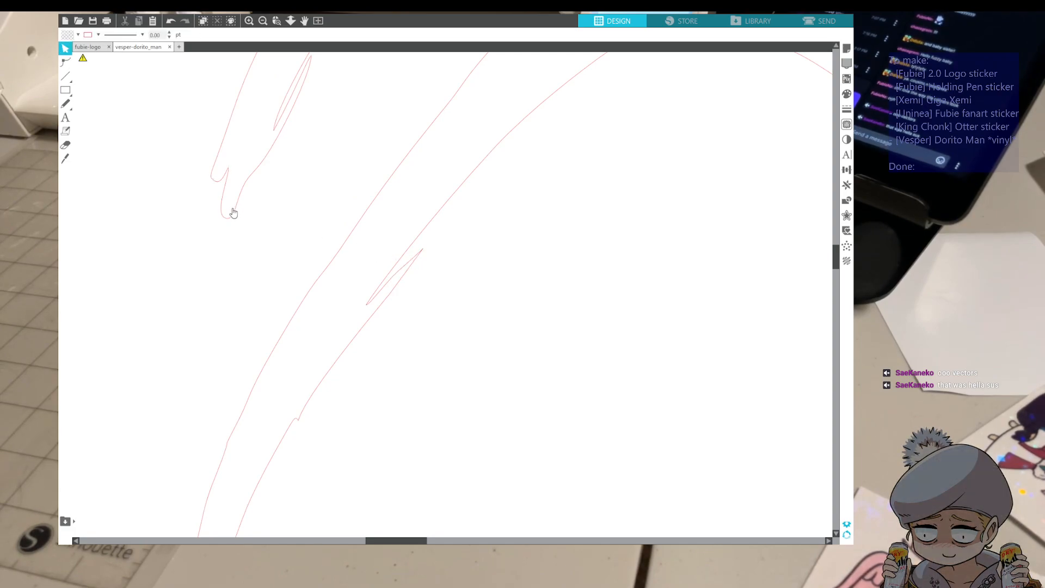
# Pull in the tip point of the sliver near the left hand and adjust its curve handle to make the sliver smaller
pyautogui.scroll(5, 233, 212)
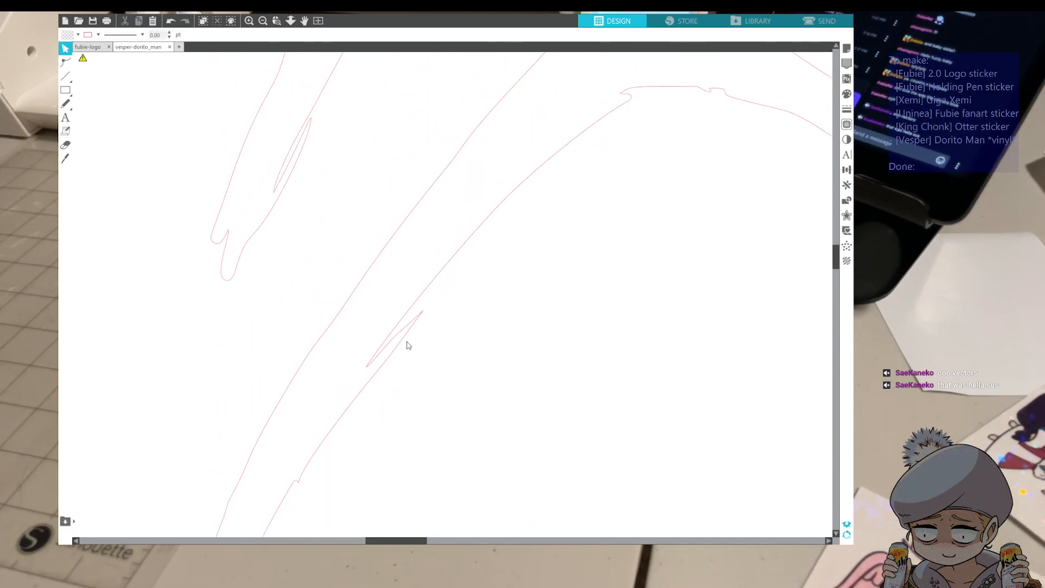
pyautogui.scroll(1, 411, 342)
pyautogui.doubleClick(306, 351)
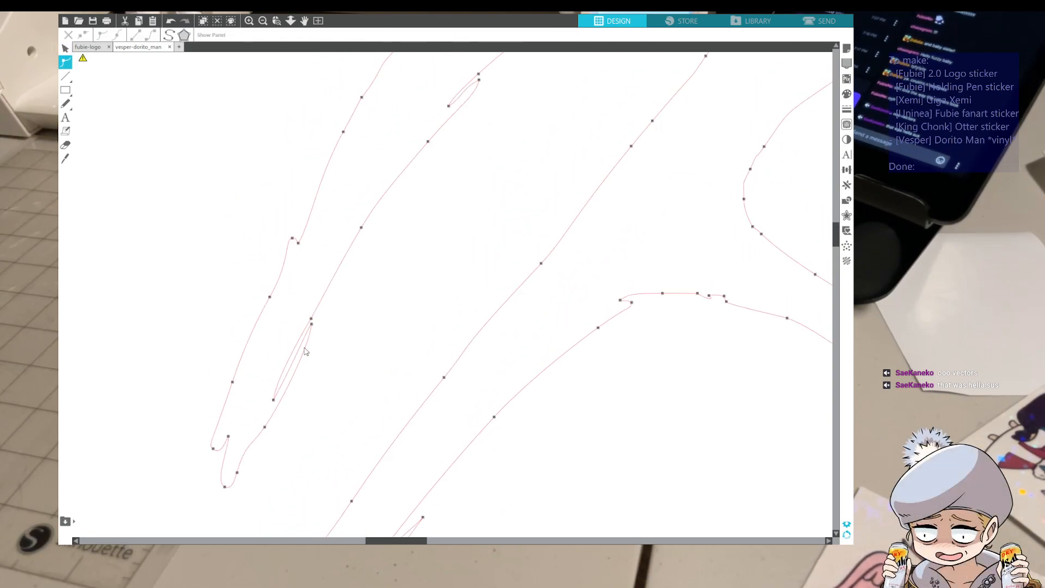
pyautogui.click(310, 330)
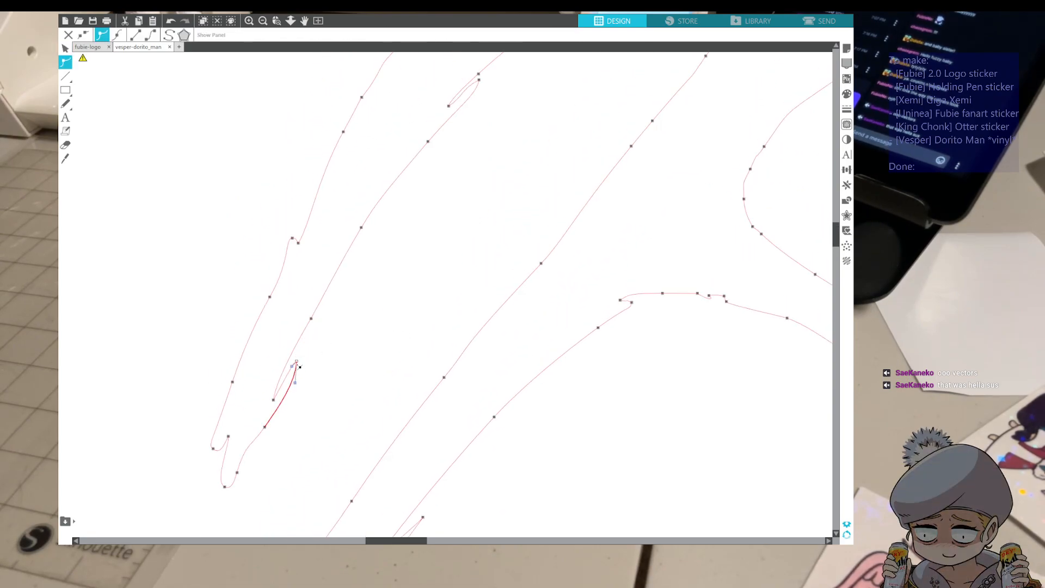
pyautogui.moveTo(295, 382); pyautogui.dragTo(289, 382)
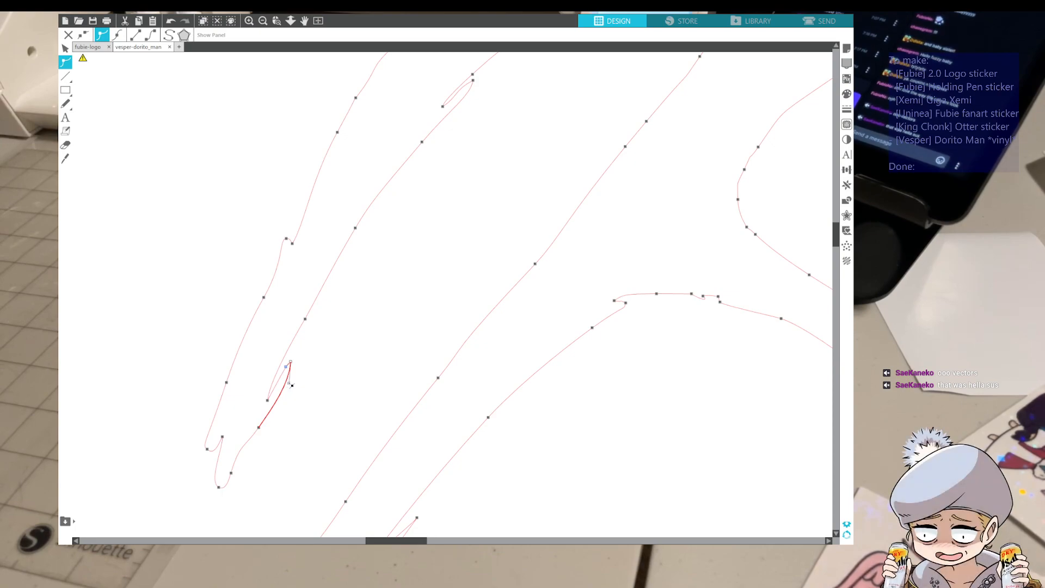
pyautogui.press('Escape')
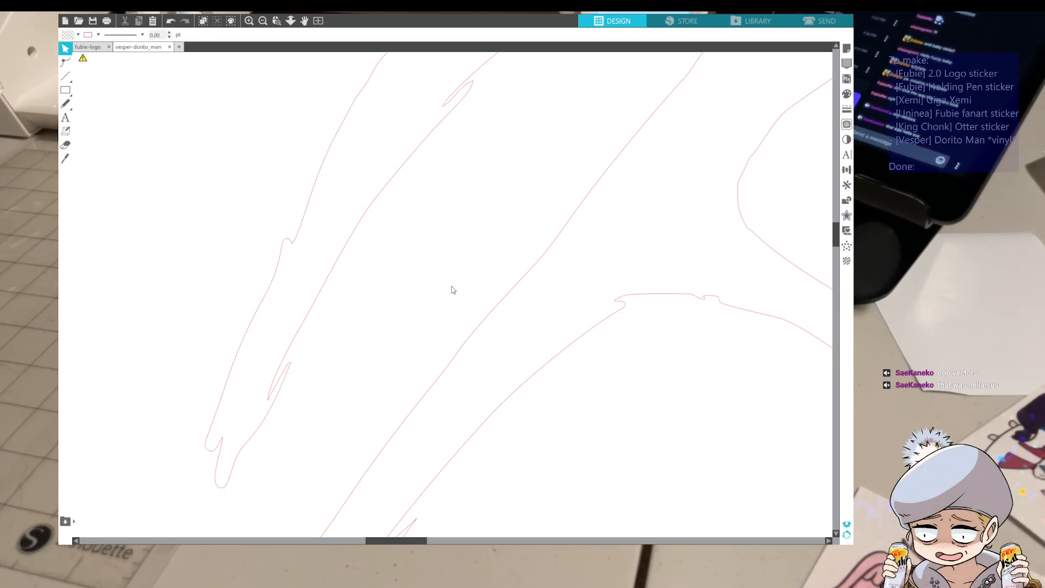
# Delete the black reference image of the figure beside the cut lines
pyautogui.scroll(4, 451, 304)
pyautogui.scroll(5, 413, 397)
pyautogui.moveTo(400, 540)
pyautogui.mouseDown()
pyautogui.moveTo(512, 526)
pyautogui.moveTo(458, 520)
pyautogui.mouseUp()
pyautogui.scroll(1, 487, 400)
pyautogui.scroll(12, 488, 400)
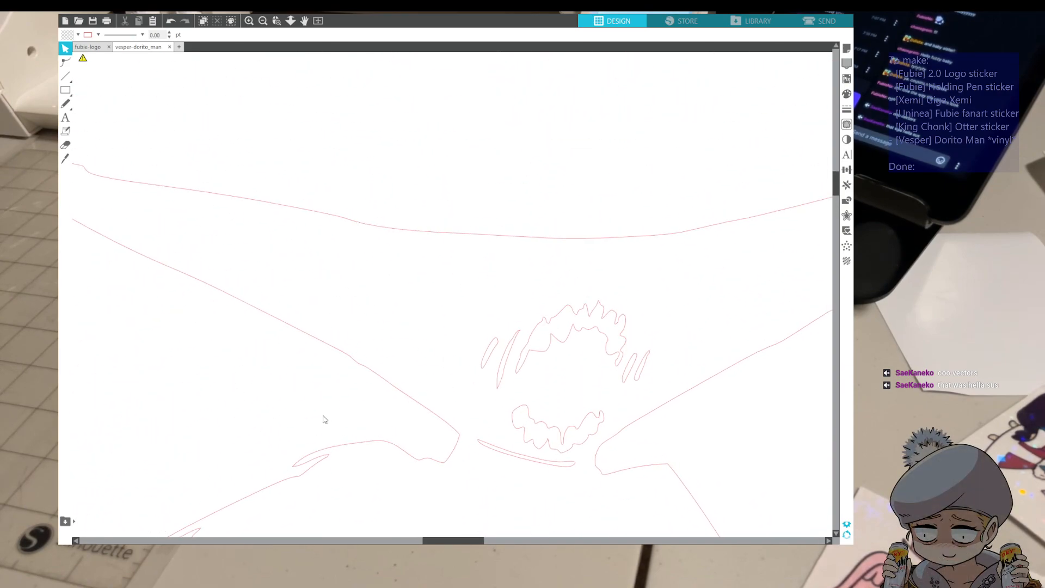
pyautogui.scroll(-8, 645, 440)
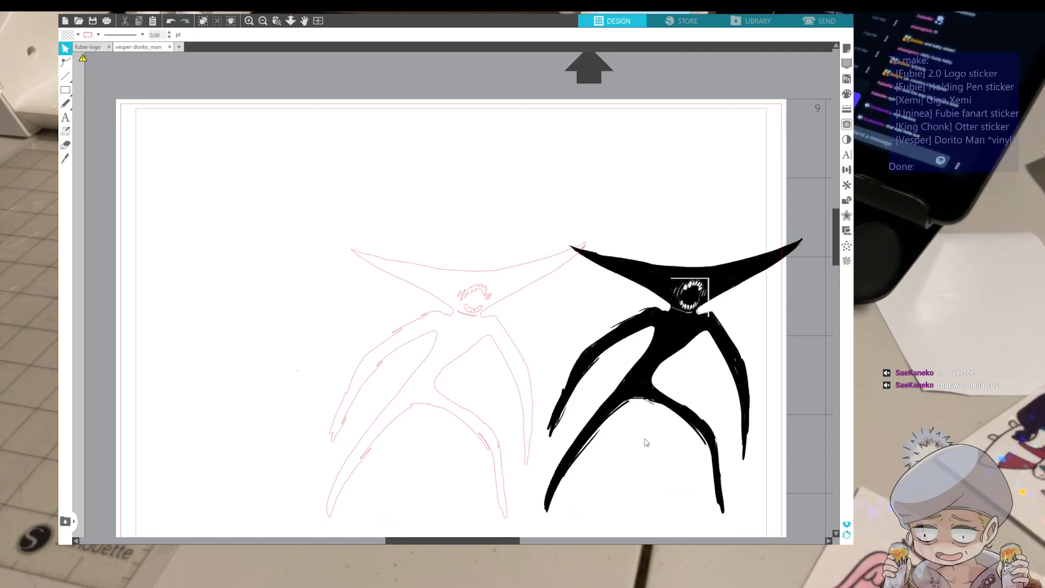
pyautogui.click(642, 400)
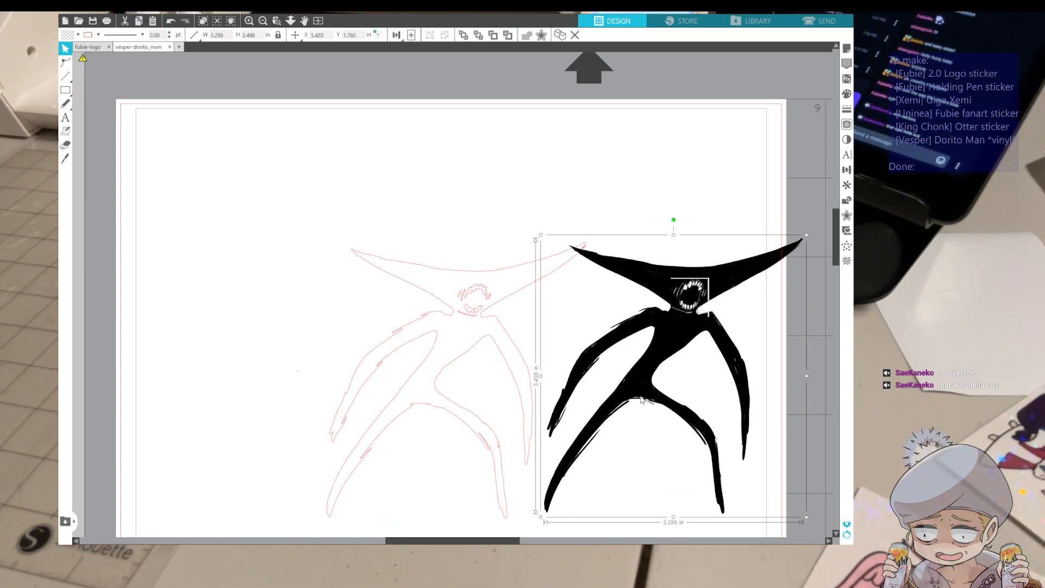
pyautogui.press('Delete')
# Combine the body and mouth cut lines into one object and move it toward the page's upper-left area
pyautogui.moveTo(285, 195); pyautogui.dragTo(619, 418)
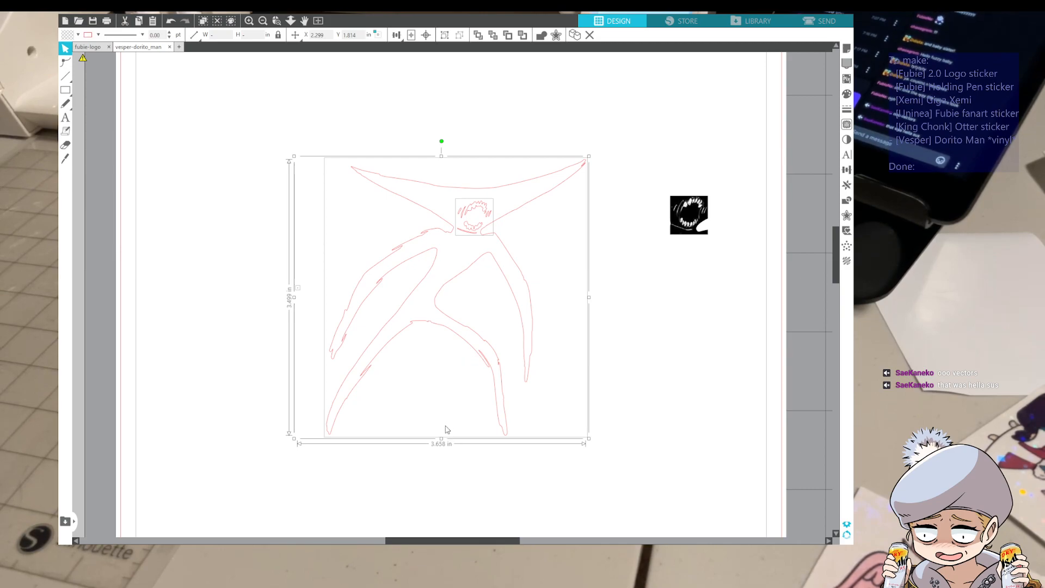
pyautogui.moveTo(472, 266); pyautogui.dragTo(359, 185)
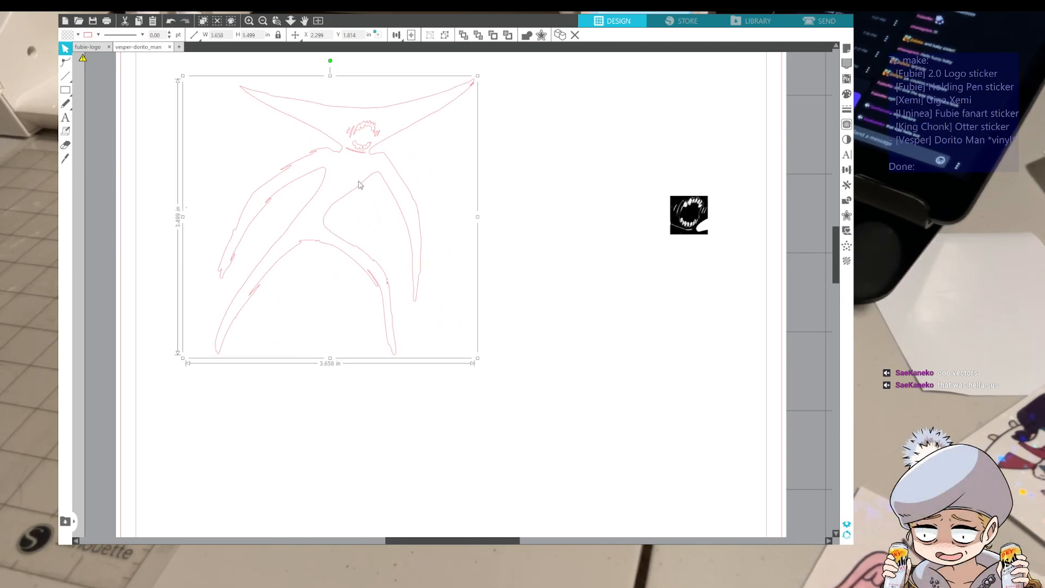
# Delete the leftover black mouth image on the right side of the page
pyautogui.click(663, 225)
pyautogui.click(674, 228)
pyautogui.press('Delete')
# Move the combined figure into the page's upper-left corner, with its visible outline just inside the inner border
pyautogui.scroll(1, 523, 254)
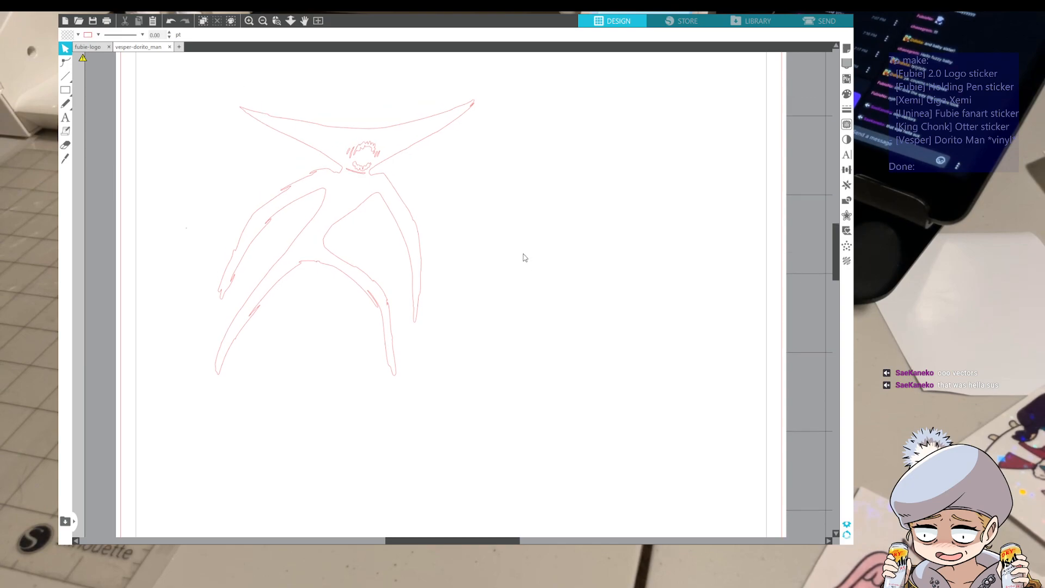
pyautogui.click(327, 271)
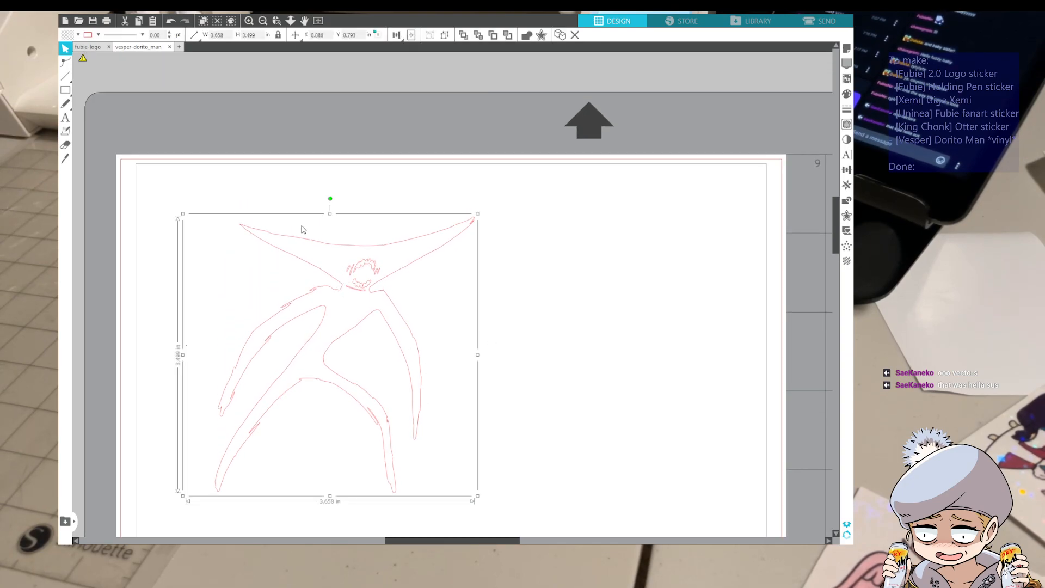
pyautogui.moveTo(294, 242); pyautogui.dragTo(218, 183)
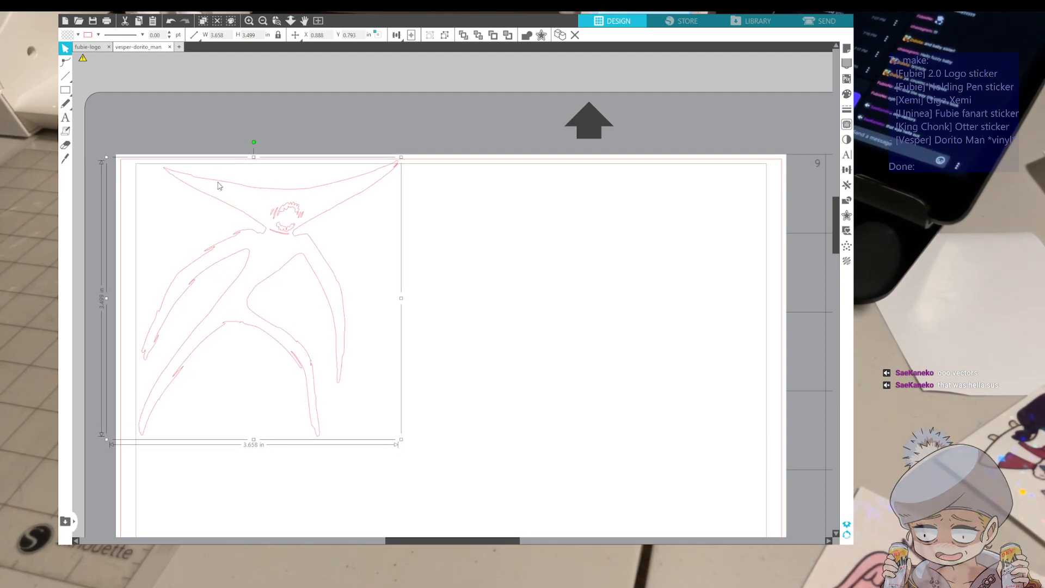
pyautogui.moveTo(390, 169); pyautogui.dragTo(392, 176)
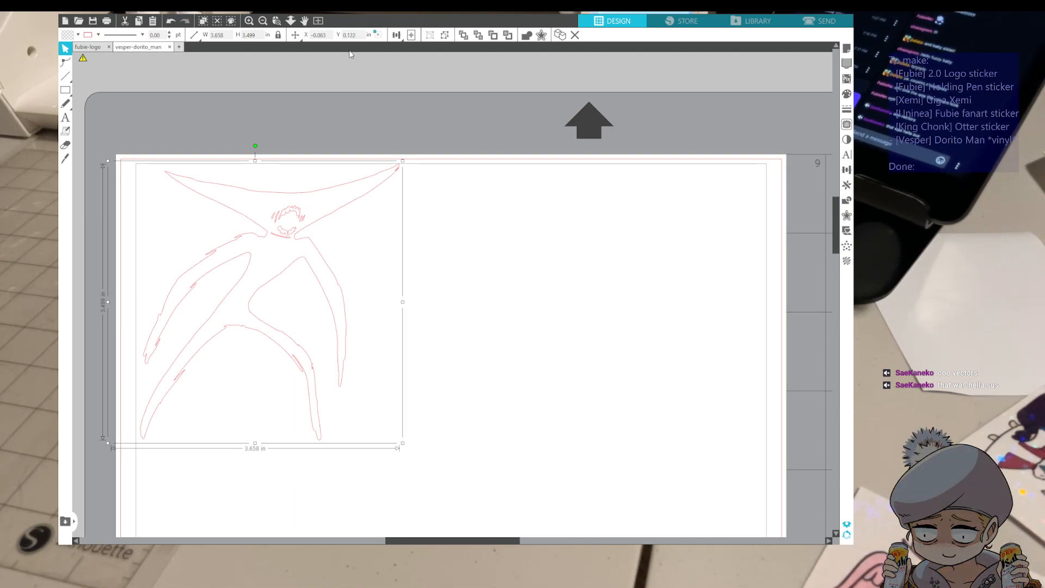
pyautogui.click(482, 177)
pyautogui.click(363, 184)
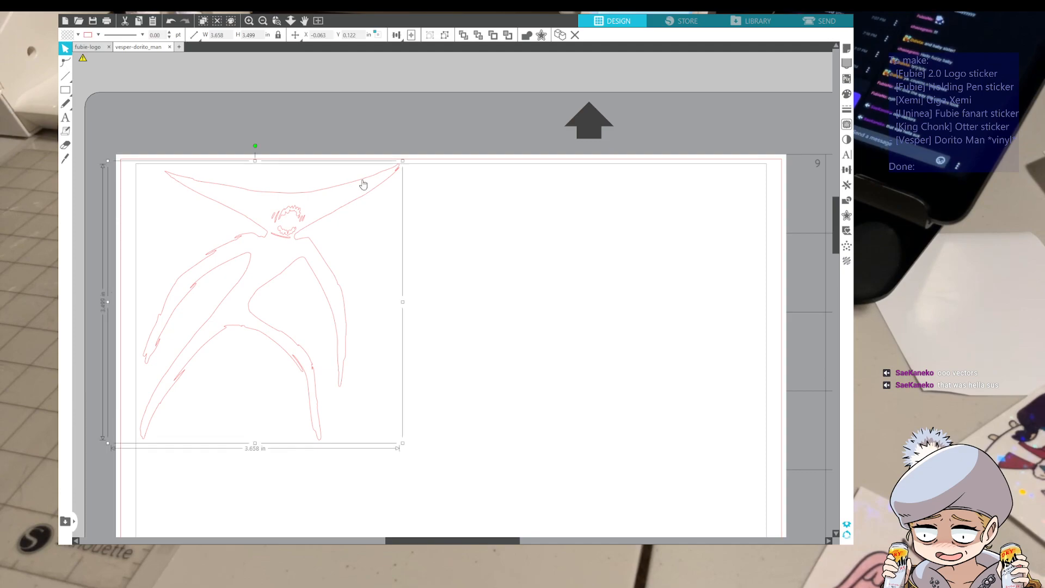
pyautogui.click(519, 207)
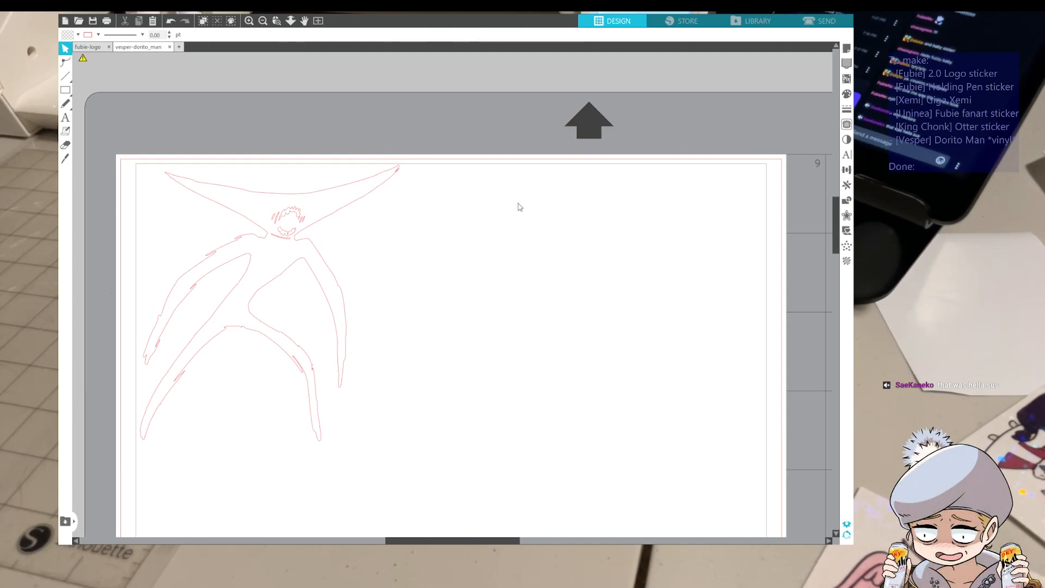
# Duplicate the figure to its right and nudge the copy farther right to leave a gap between them
pyautogui.click(269, 340)
pyautogui.hotkey('ctrl', 'd')
pyautogui.press('Right')
pyautogui.press('Right')
pyautogui.press('Right')
pyautogui.press('Right')
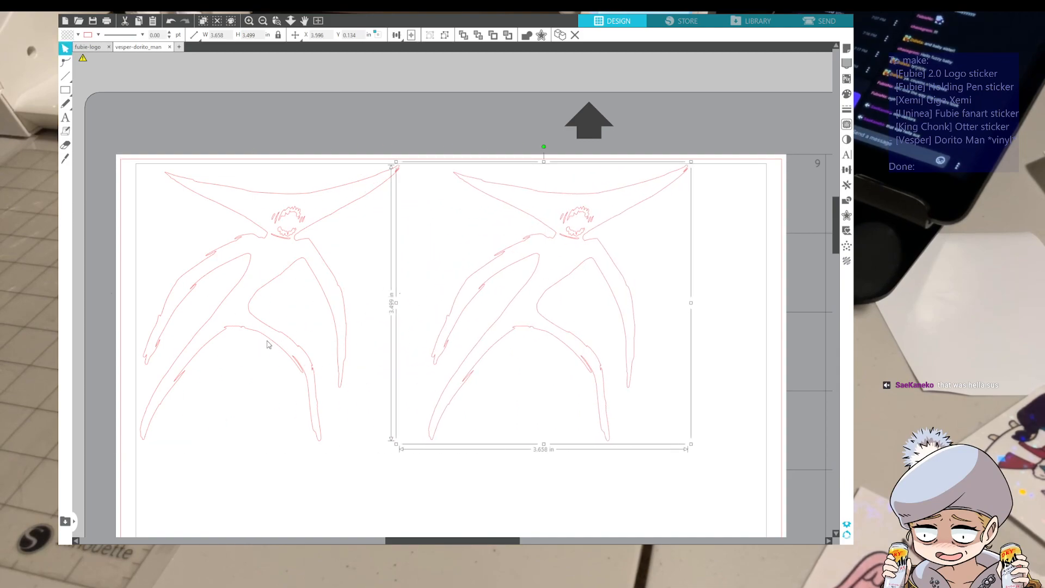
pyautogui.press('Right')
pyautogui.press('Right')
pyautogui.press('Right')
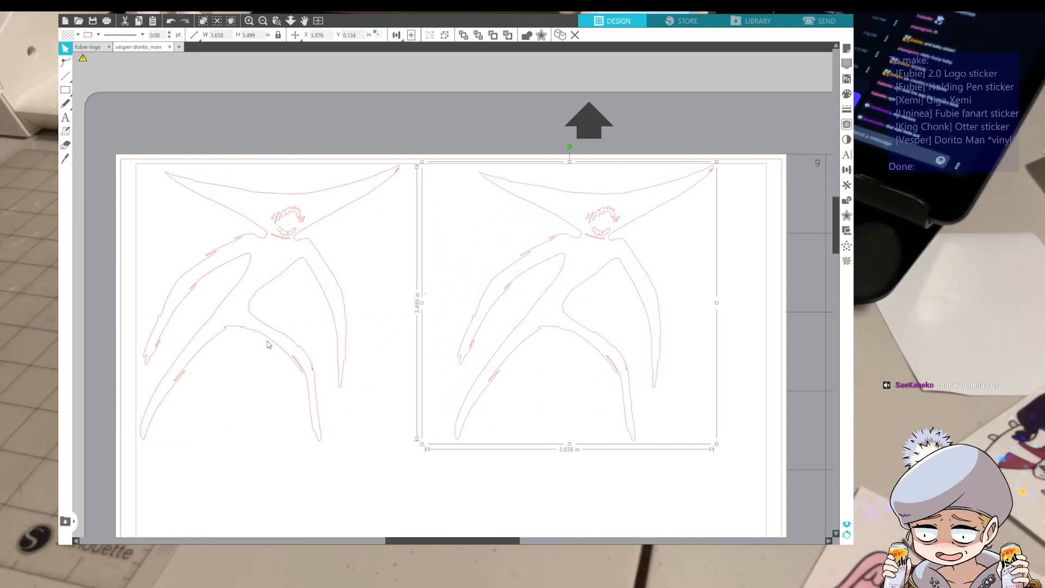
# Nudge the original figure right so it sits closer to its copy, then deselect it
pyautogui.click(239, 251)
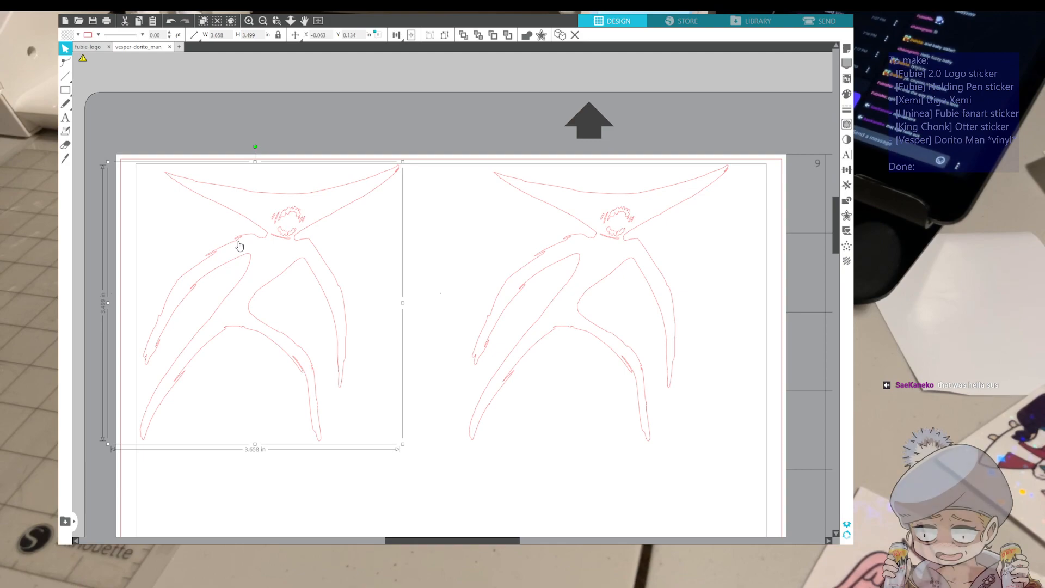
pyautogui.press('Right')
pyautogui.press('Right')
pyautogui.press('Right')
pyautogui.press('Right')
pyautogui.press('Right')
pyautogui.press('Right')
pyautogui.press('Right')
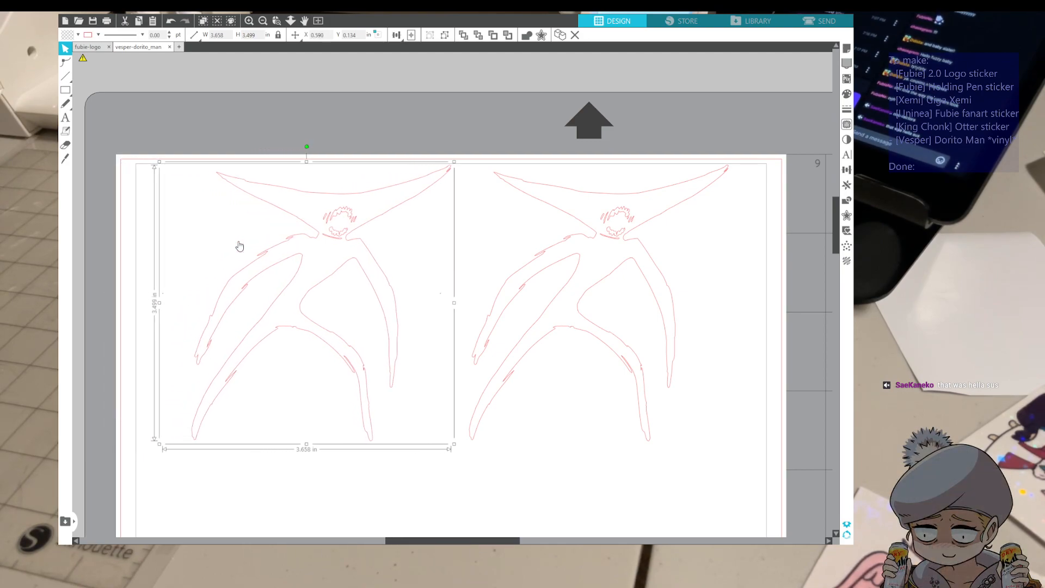
pyautogui.click(603, 498)
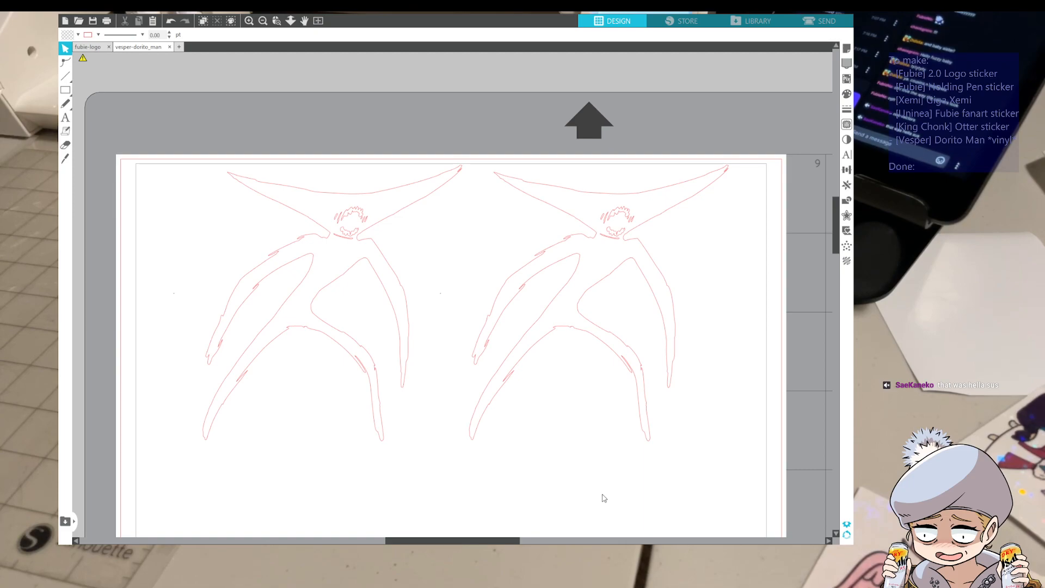
# Examine the small stray speck in the gap between the two figures
pyautogui.moveTo(440, 272); pyautogui.dragTo(442, 312)
pyautogui.click(431, 304)
pyautogui.scroll(8, 432, 304)
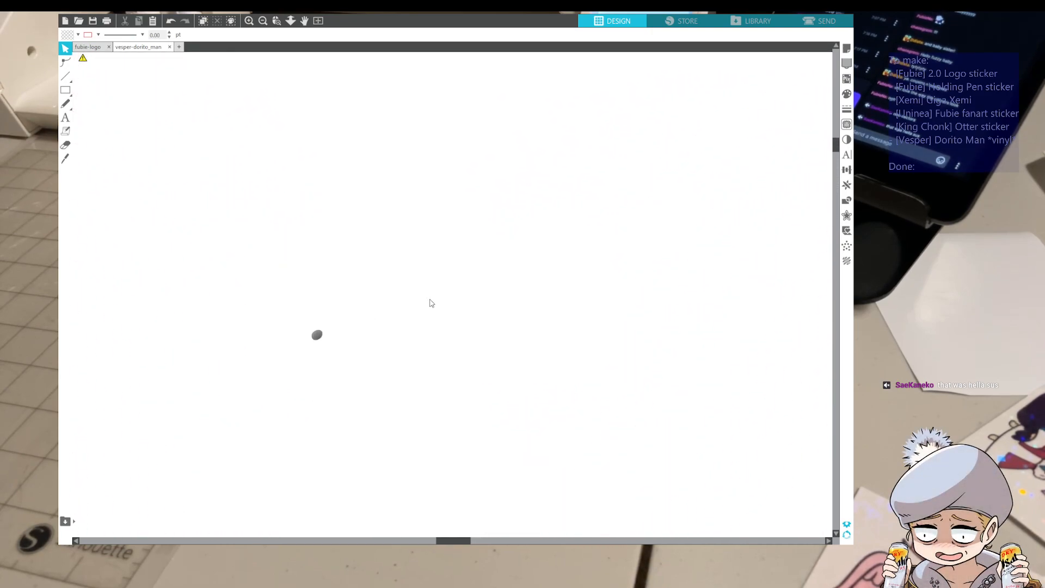
pyautogui.scroll(-8, 432, 303)
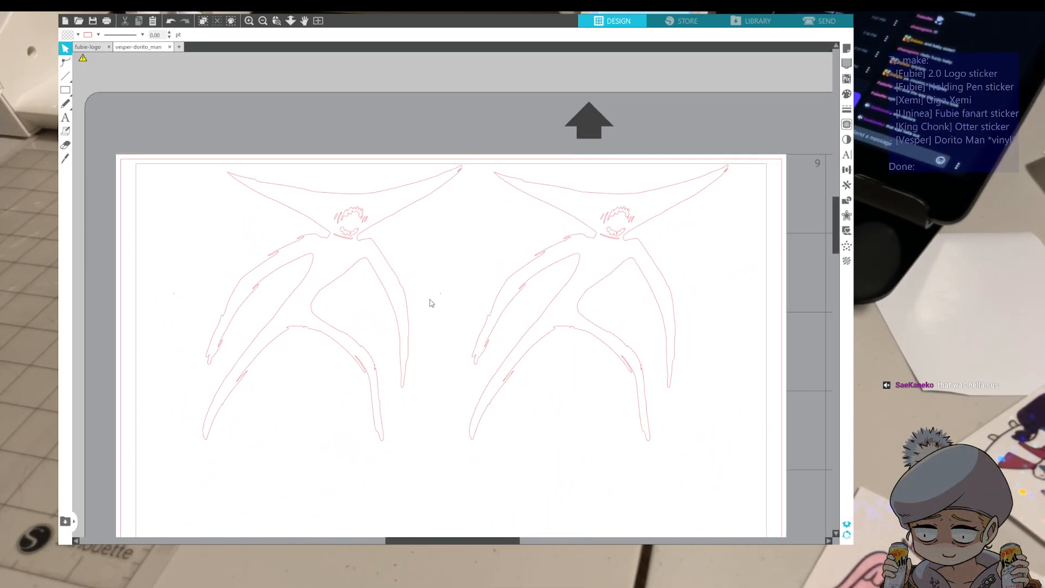
pyautogui.scroll(8, 432, 303)
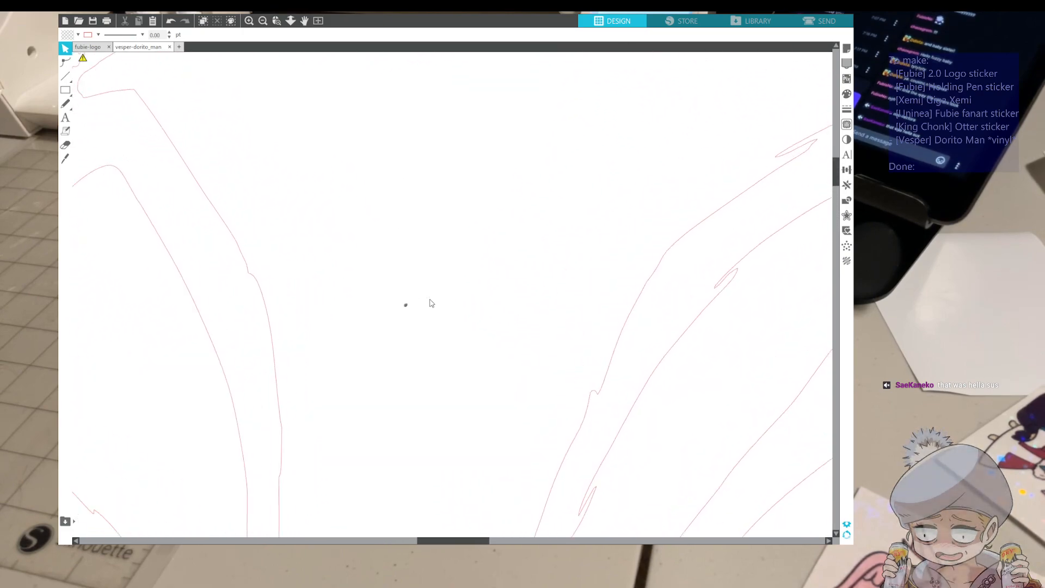
pyautogui.scroll(-6, 431, 303)
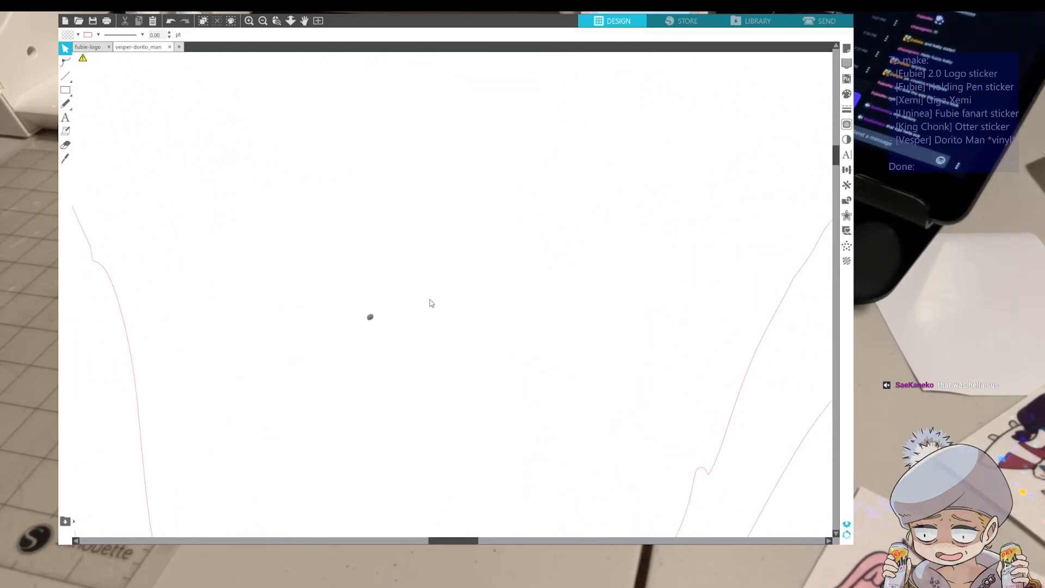
pyautogui.scroll(-5, 432, 303)
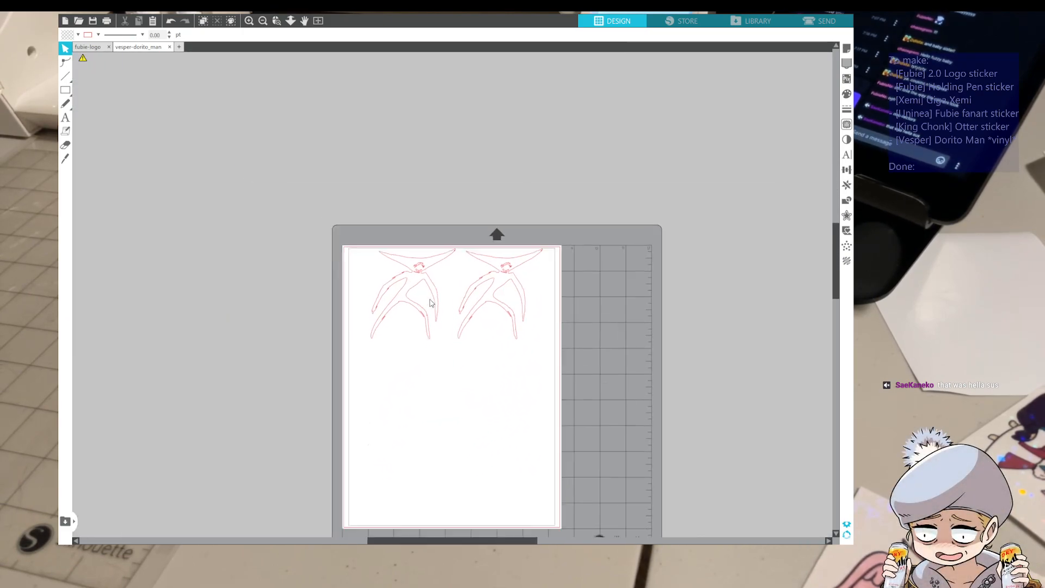
pyautogui.scroll(4, 432, 303)
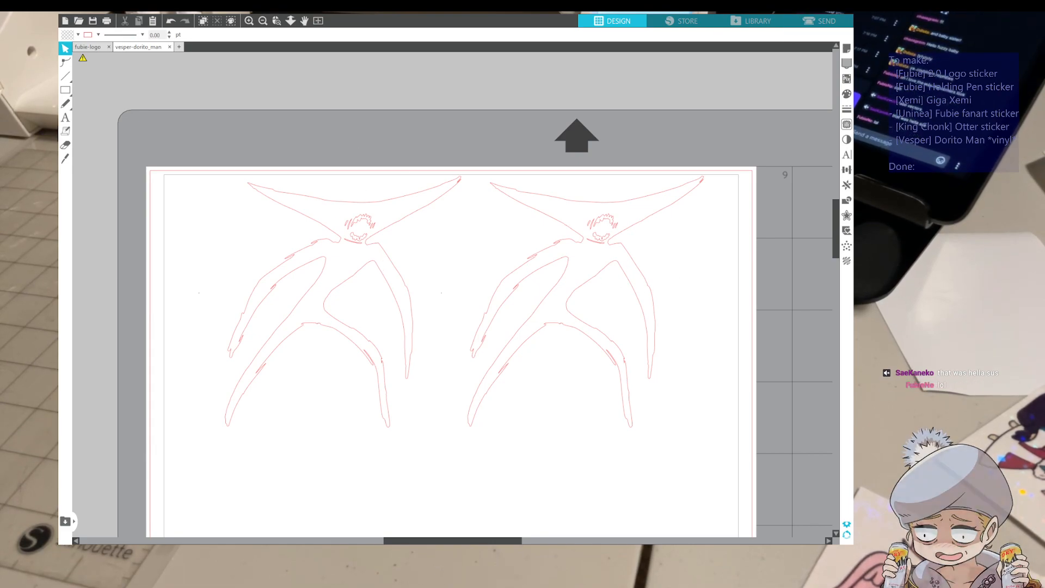
# Locate the tiny stray cut line in the page's lower-left area using the cut preview, and delete it from the design
pyautogui.click(817, 20)
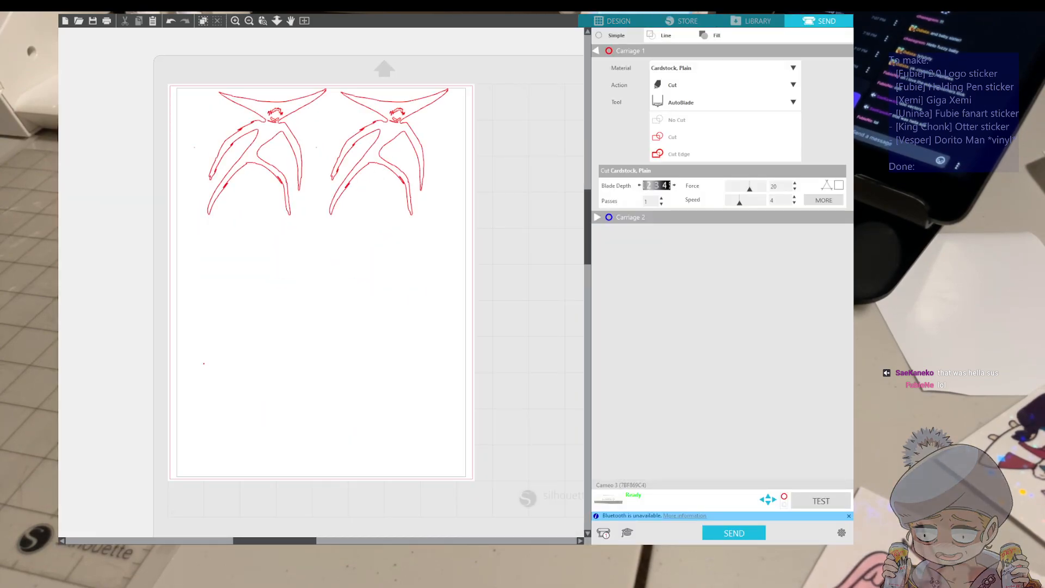
pyautogui.scroll(1, 400, 132)
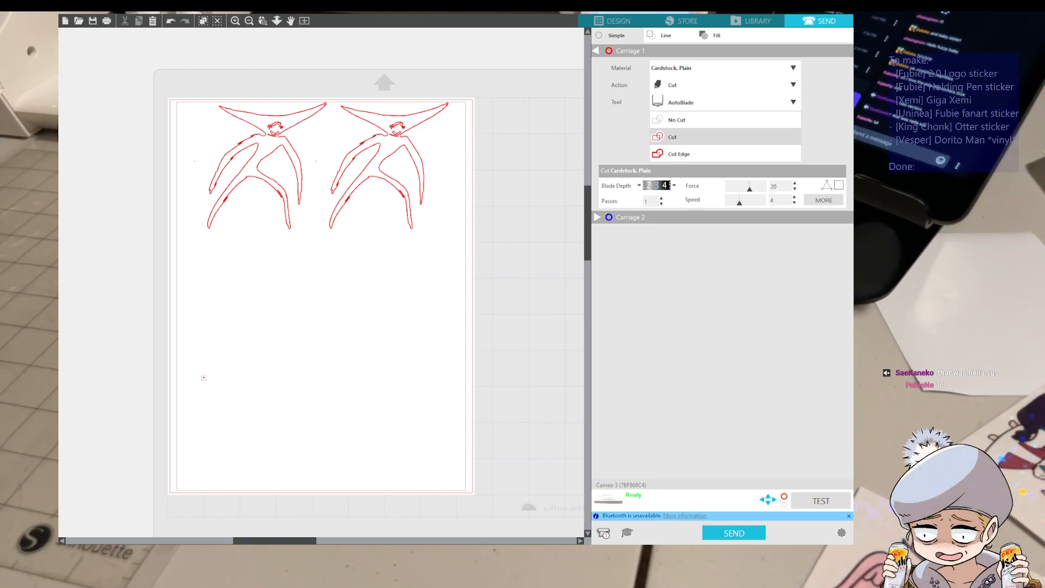
pyautogui.hotkey('alt', 'Tab')
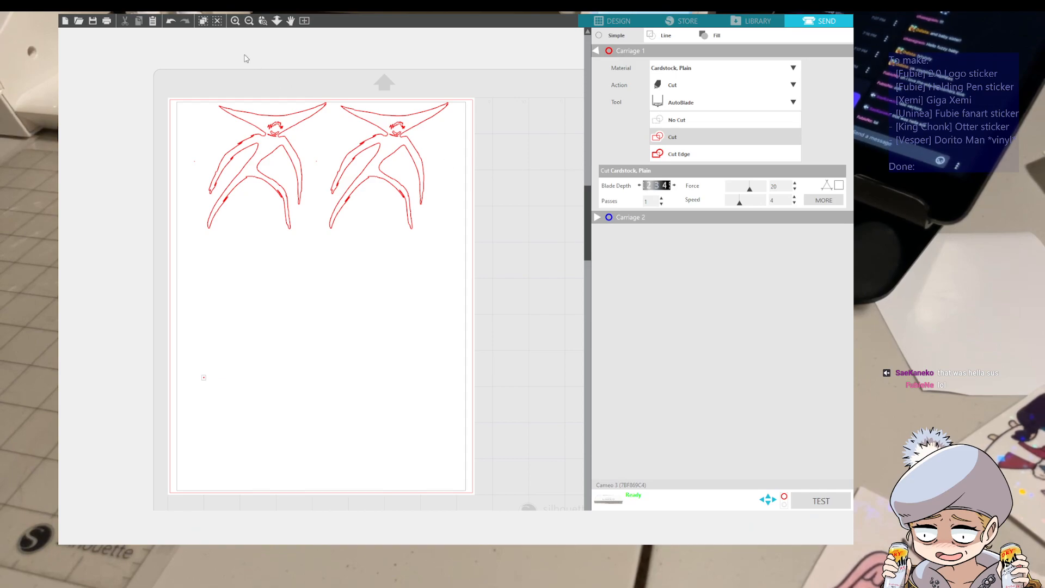
pyautogui.click(632, 23)
pyautogui.scroll(-5, 362, 292)
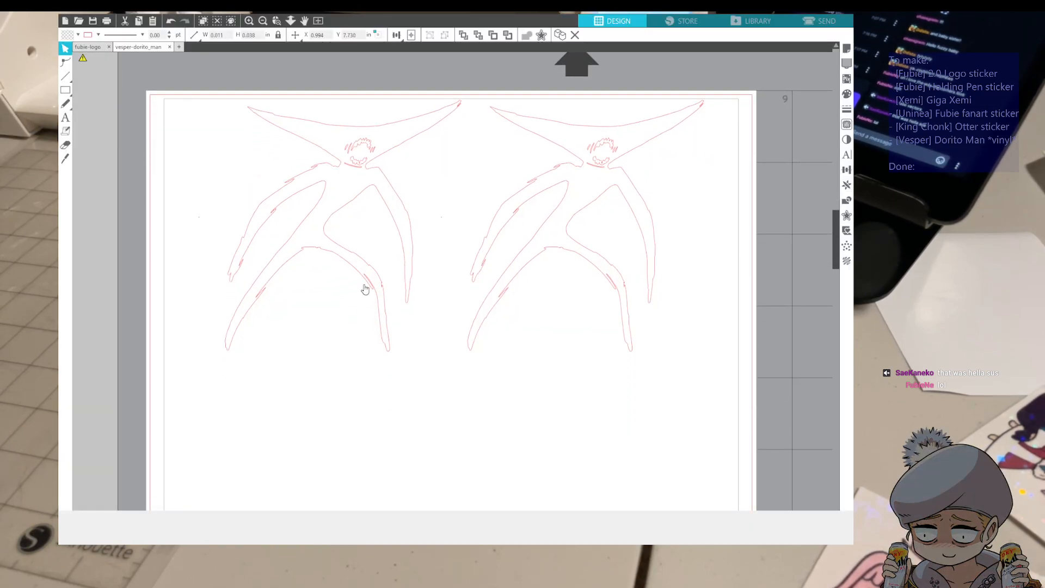
pyautogui.scroll(-1, 341, 362)
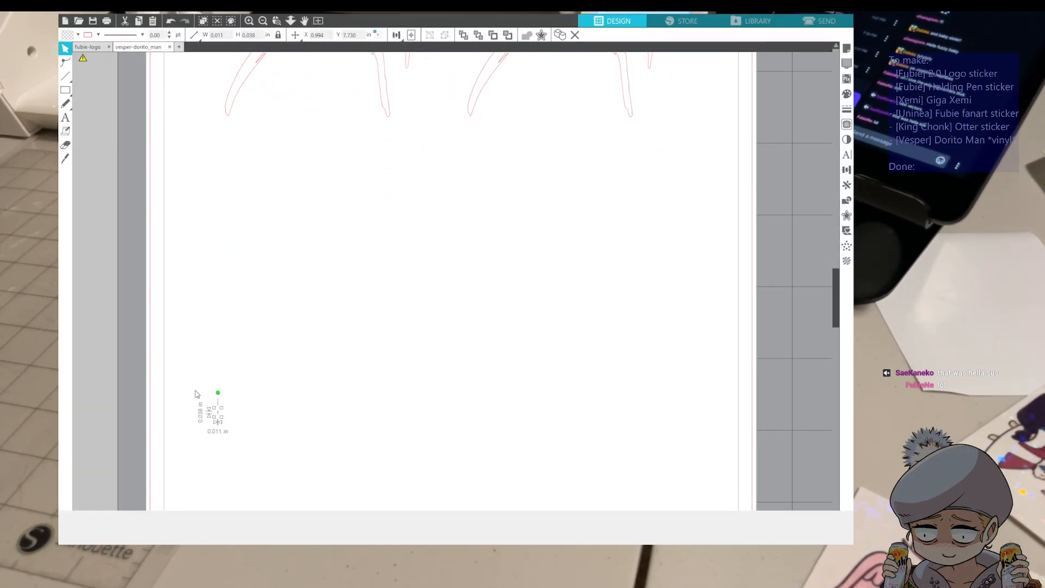
pyautogui.moveTo(195, 390); pyautogui.dragTo(238, 430)
pyautogui.press('Delete')
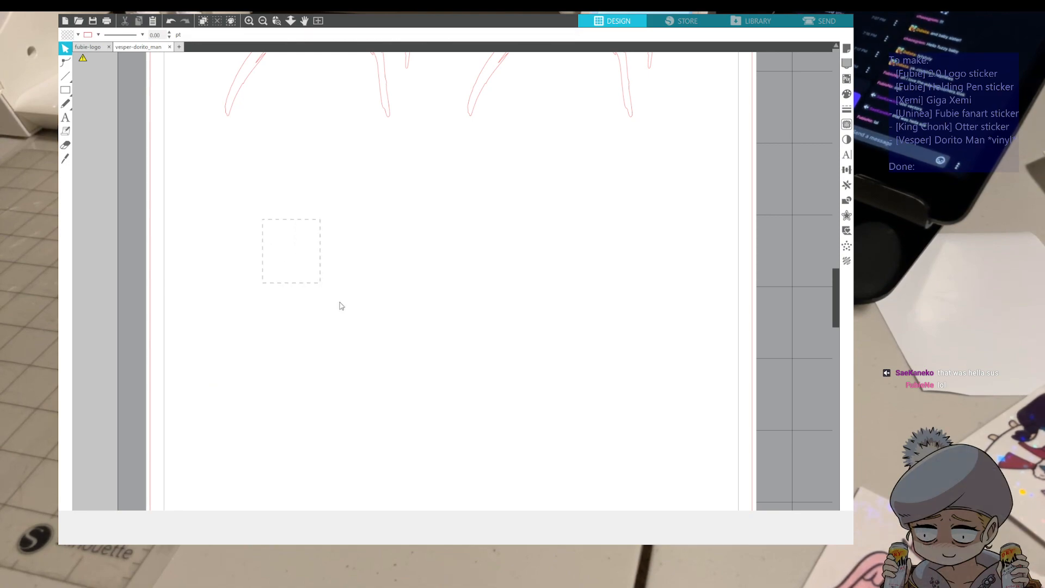
pyautogui.scroll(5, 443, 289)
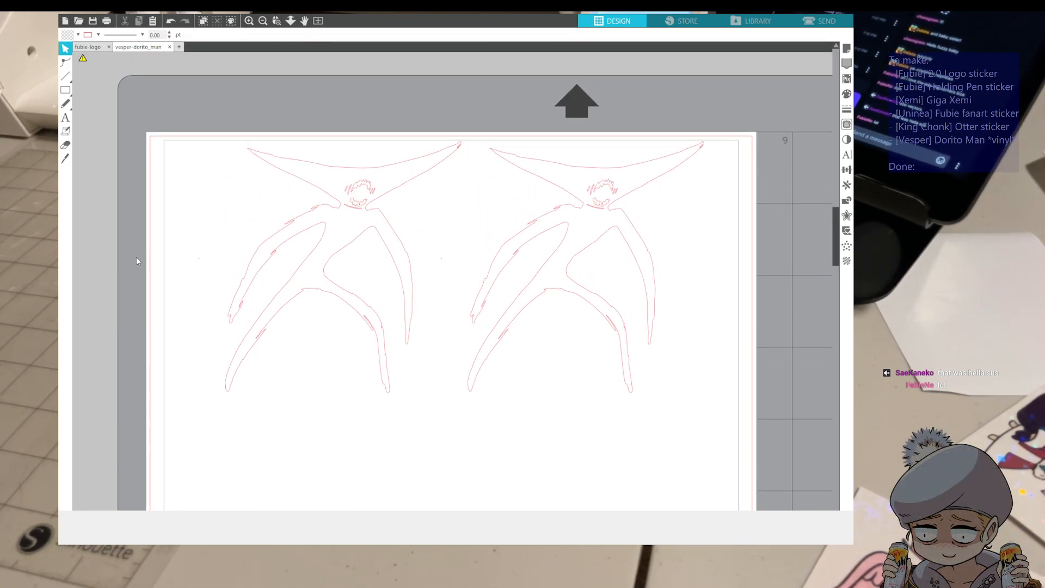
pyautogui.click(217, 297)
# Set up the cut job by line color and assign the Manual Blade, 1mm tool to the red lines
pyautogui.click(819, 20)
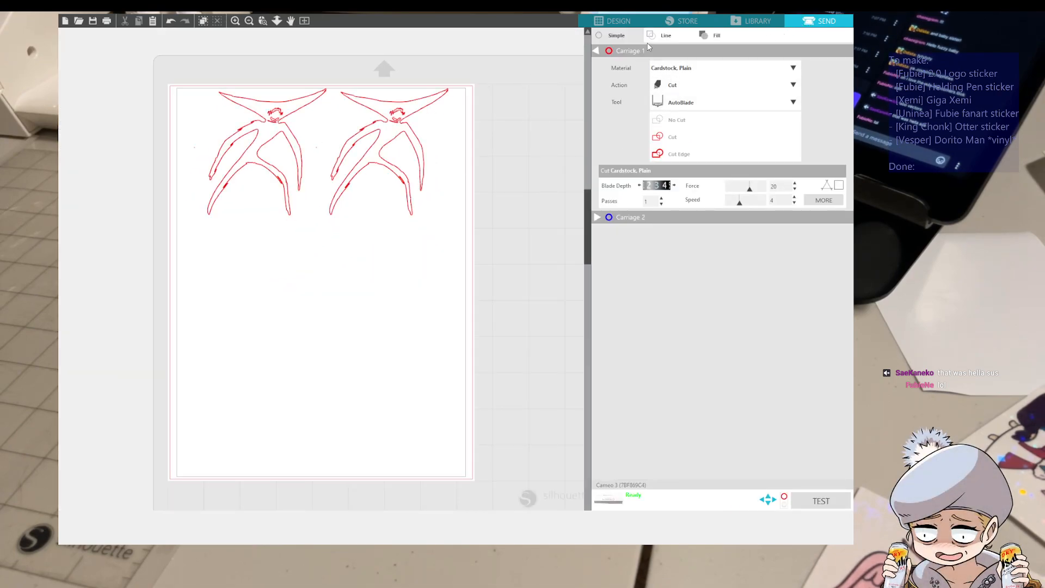
pyautogui.click(653, 36)
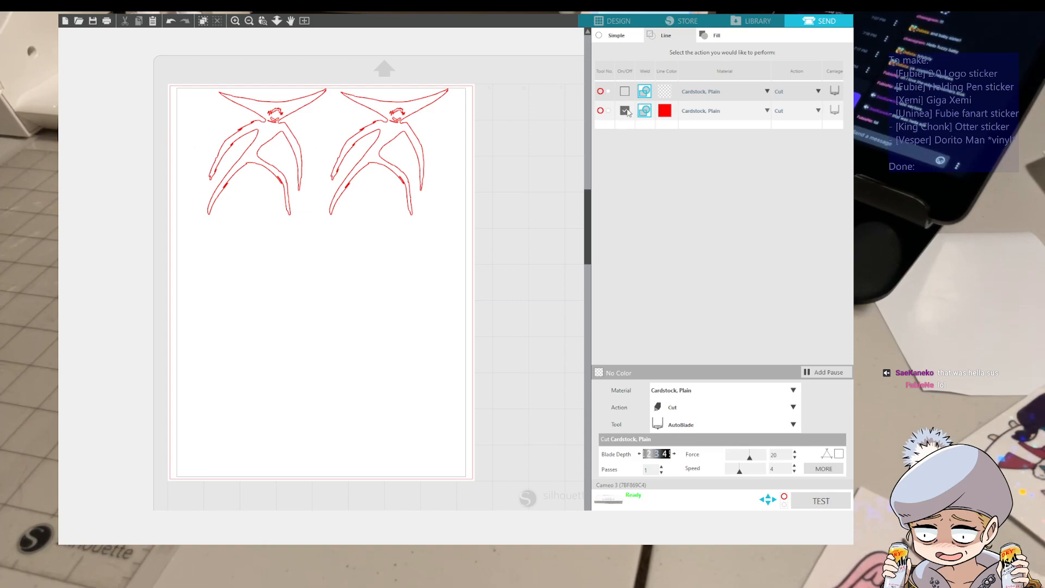
pyautogui.click(837, 109)
pyautogui.click(820, 112)
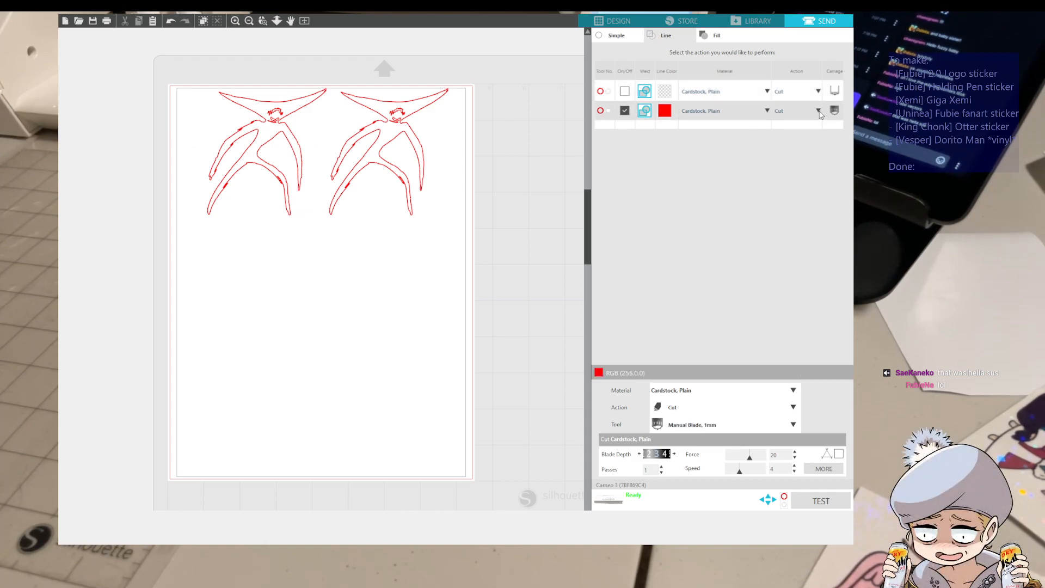